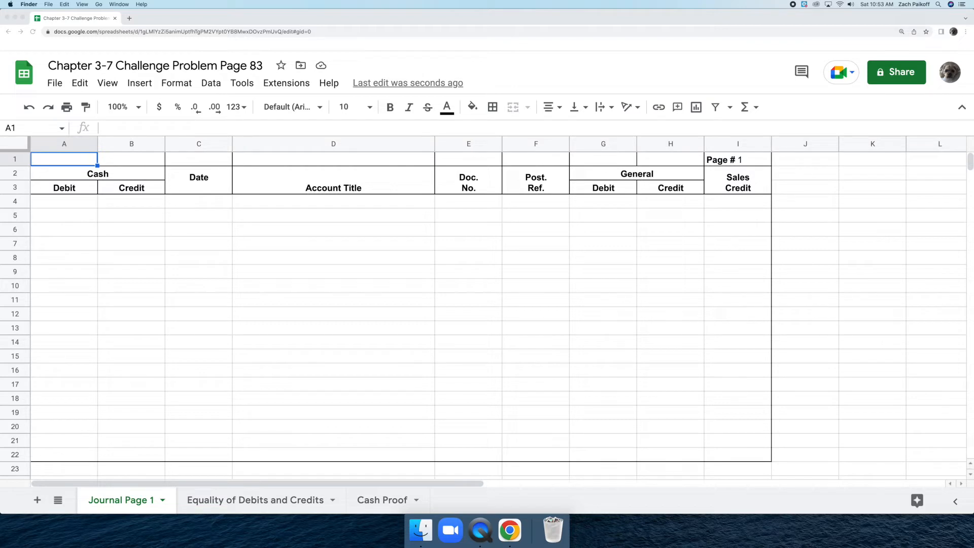
Step: Enter the first journal line's details in row 4: date June 1, 2022, the owner's capital account title, and document number R1
double_click(210, 201)
text(J)
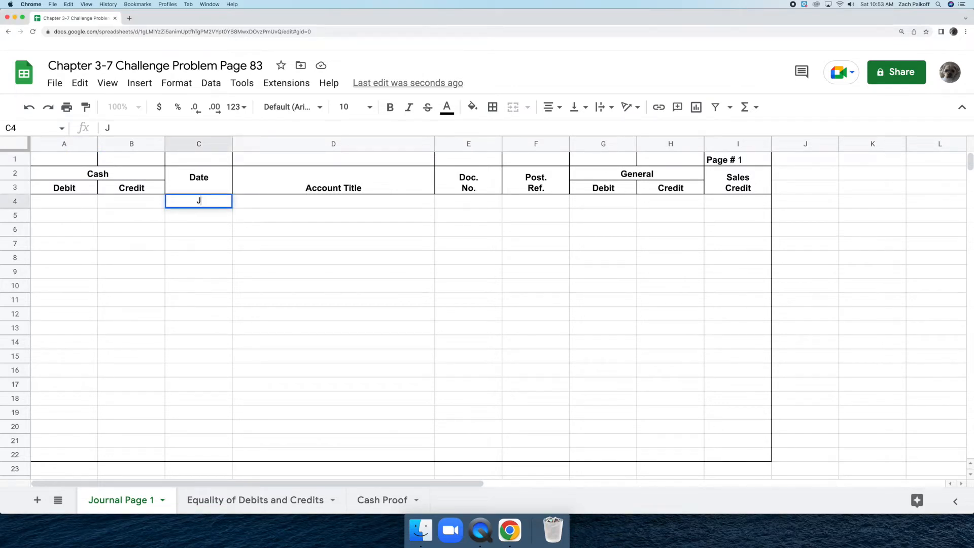
text(une 1, 2022)
key(Return)
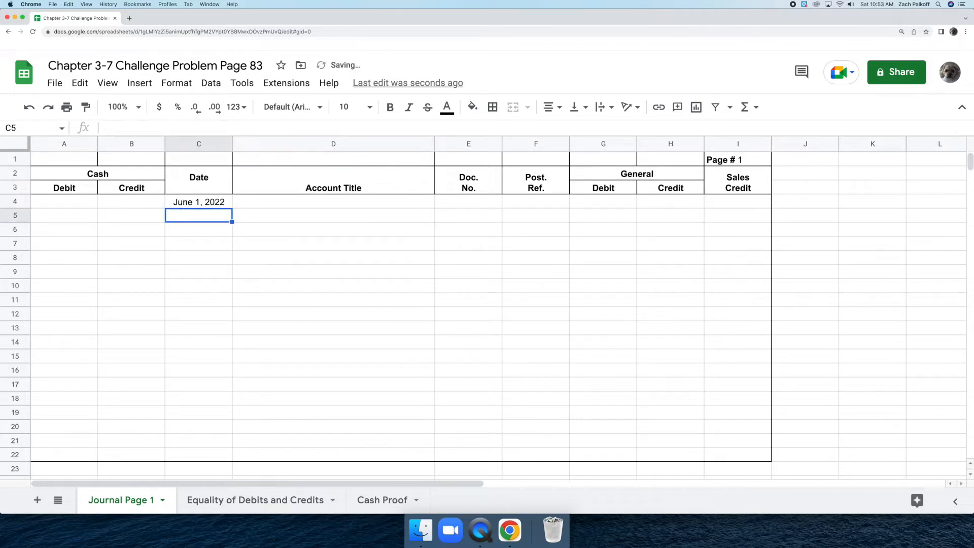
double_click(280, 201)
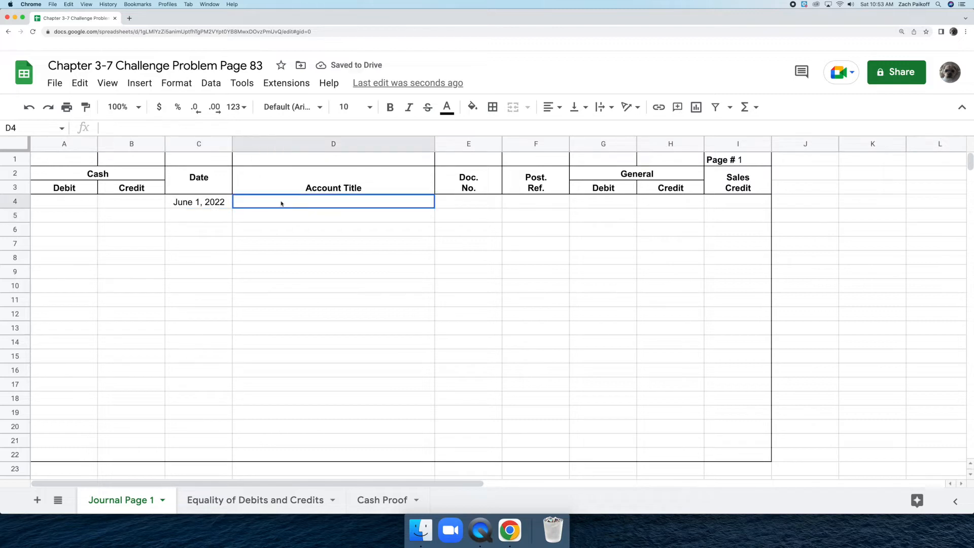
text(T)
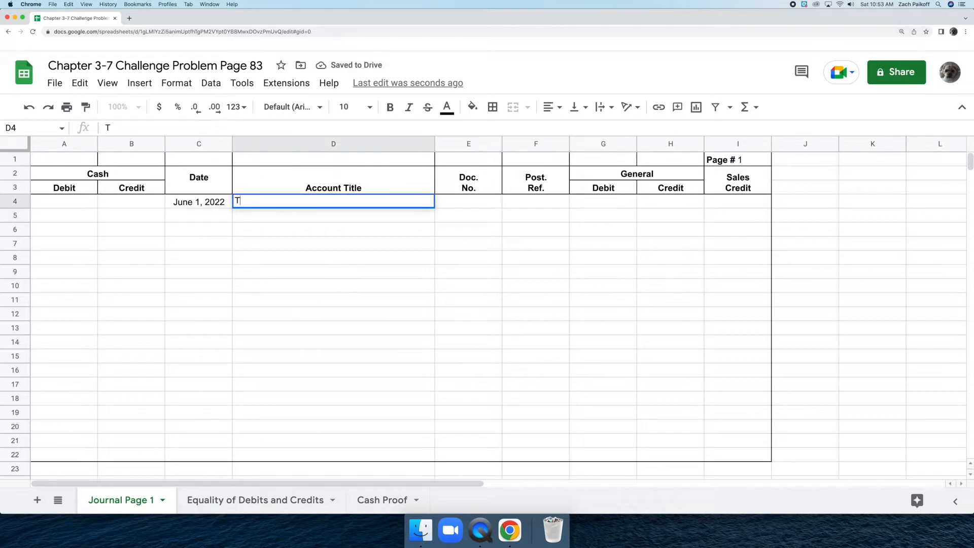
text(ony W)
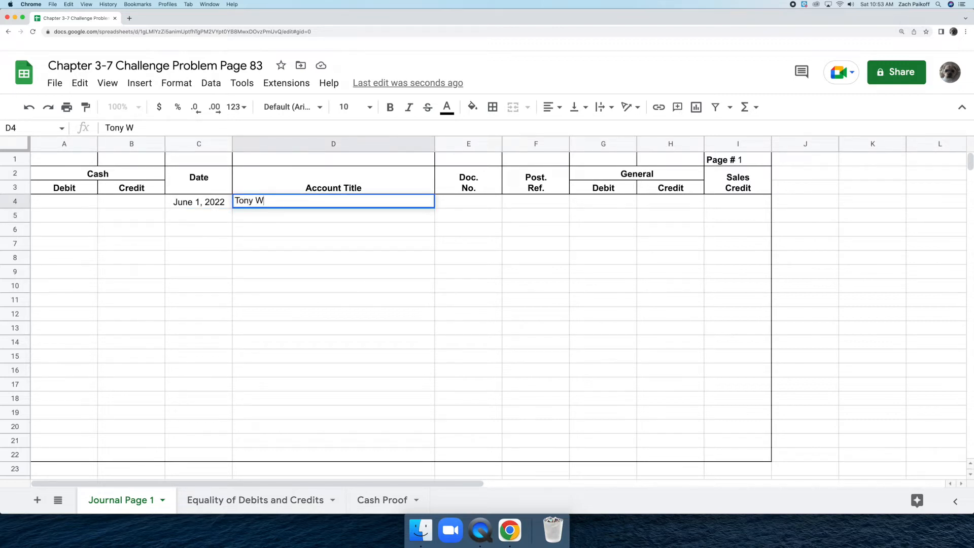
text(irth, Capital)
key(Return)
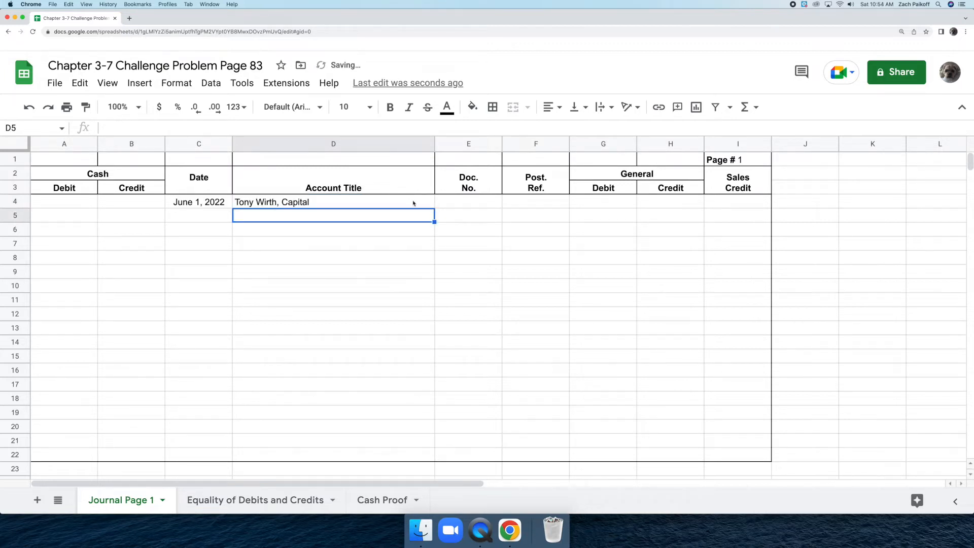
double_click(463, 201)
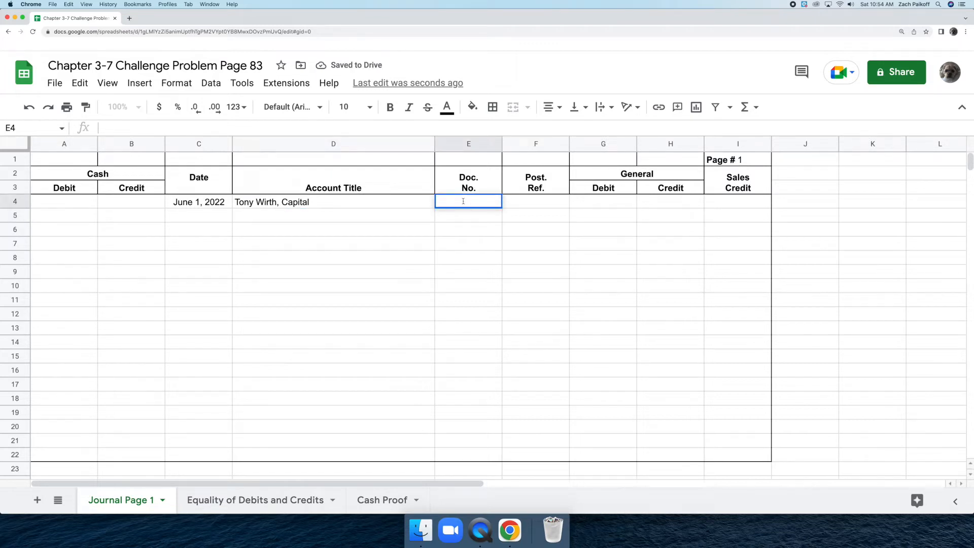
text(R1)
key(Return)
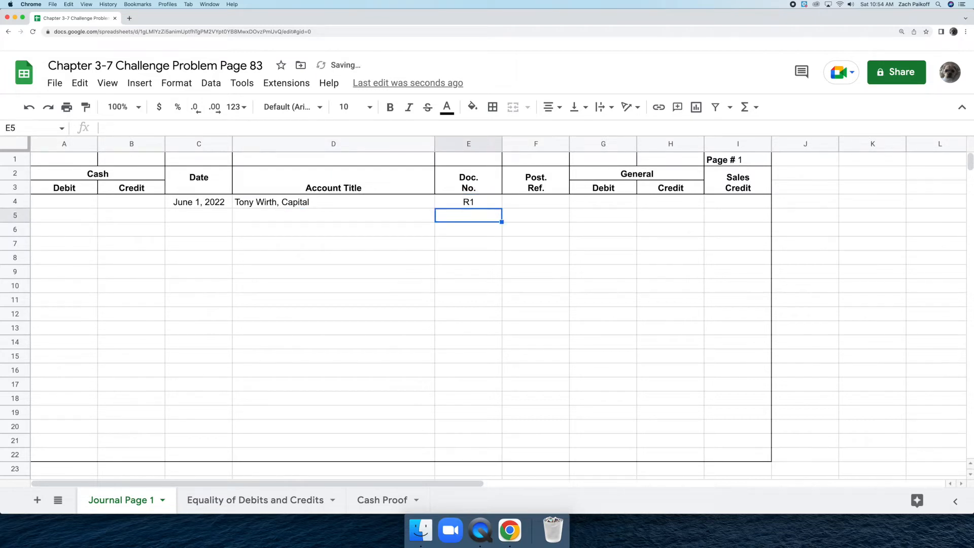
Step: Record 17000 as the cash debit and 17000 as the general credit for the June 1 entry
double_click(89, 200)
text(17000)
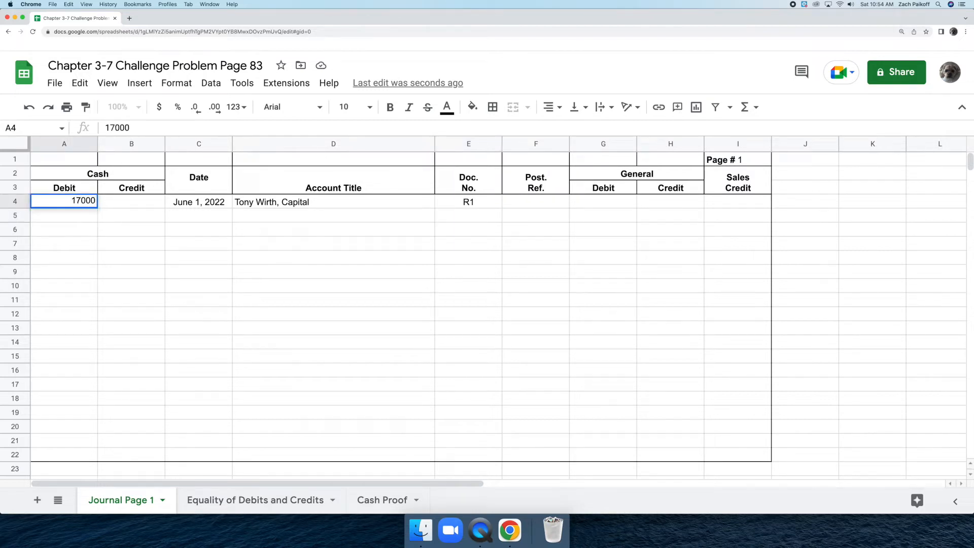
key(Return)
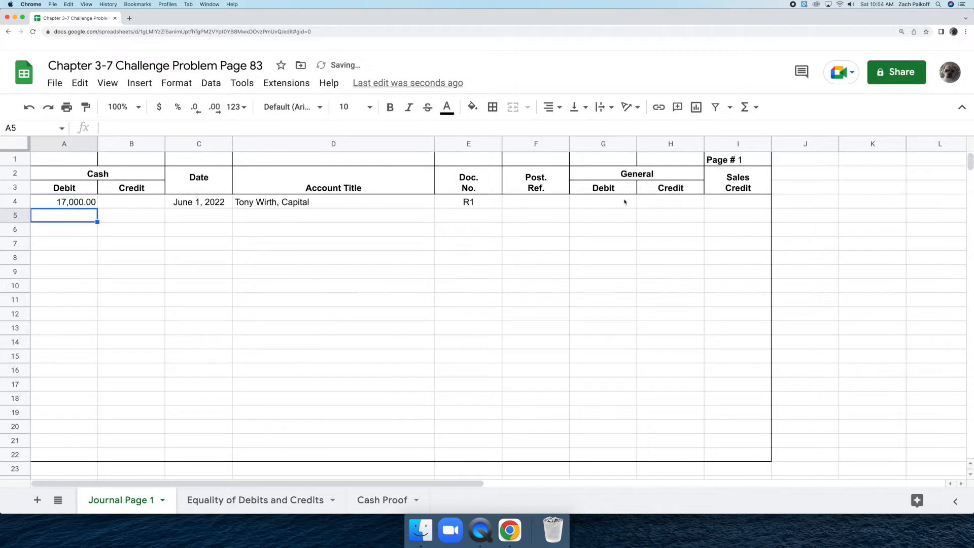
click(645, 201)
text(17000)
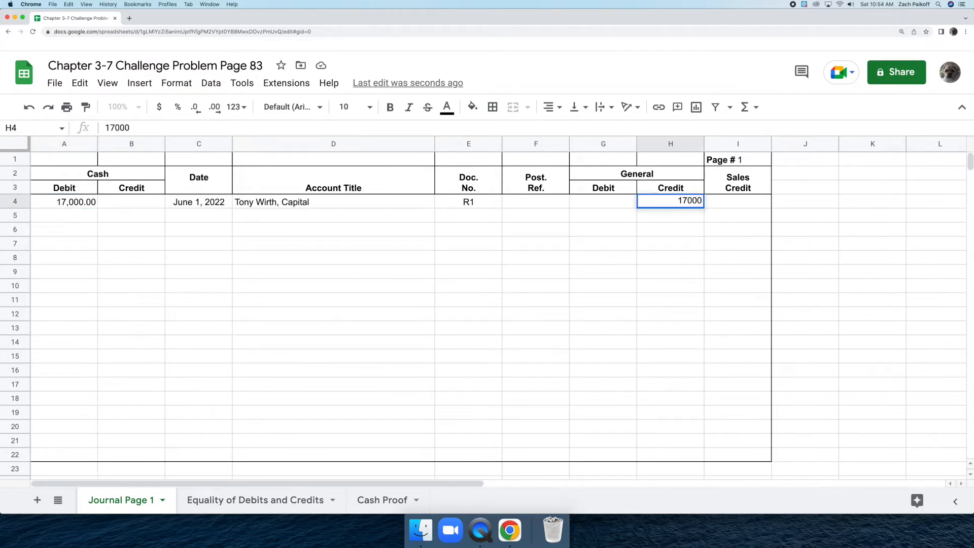
key(Return)
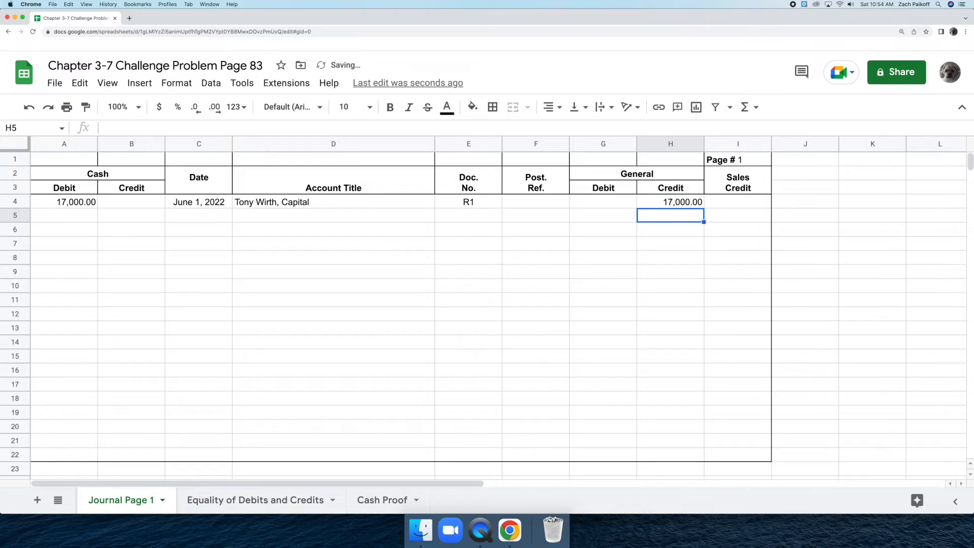
Step: Enter the second journal line's details in row 5: date 2, account title Prepaid Insurance, and document number C1
click(206, 215)
text(2)
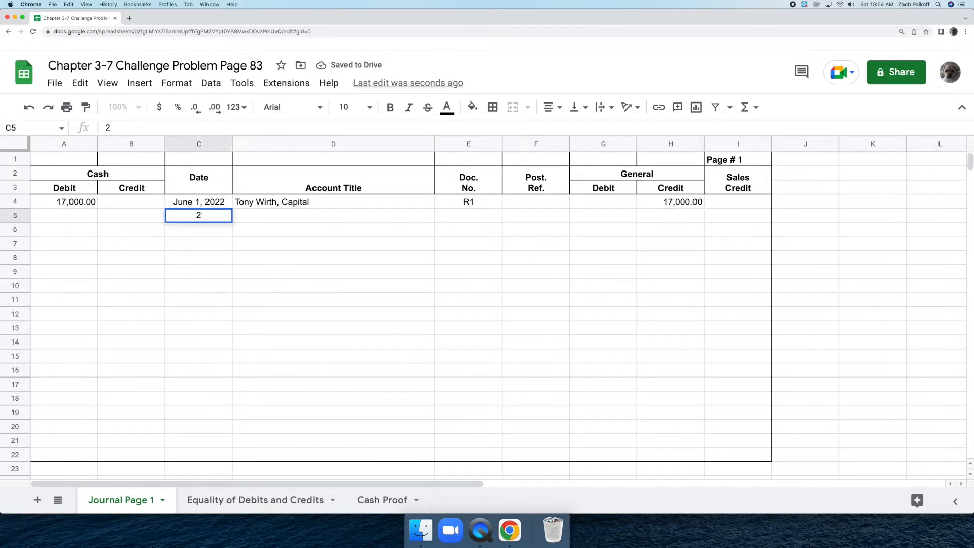
key(Return)
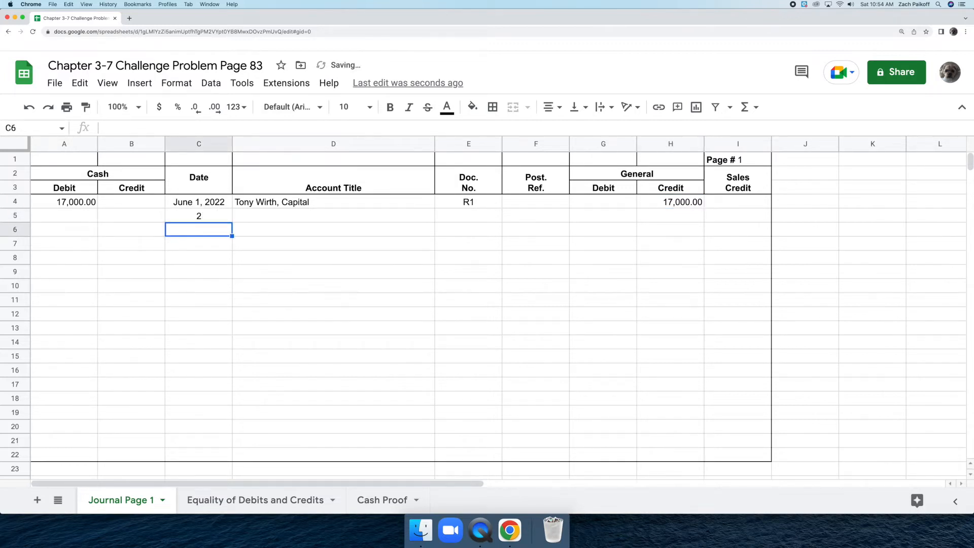
double_click(253, 216)
text(Prepaid Insurance)
key(Return)
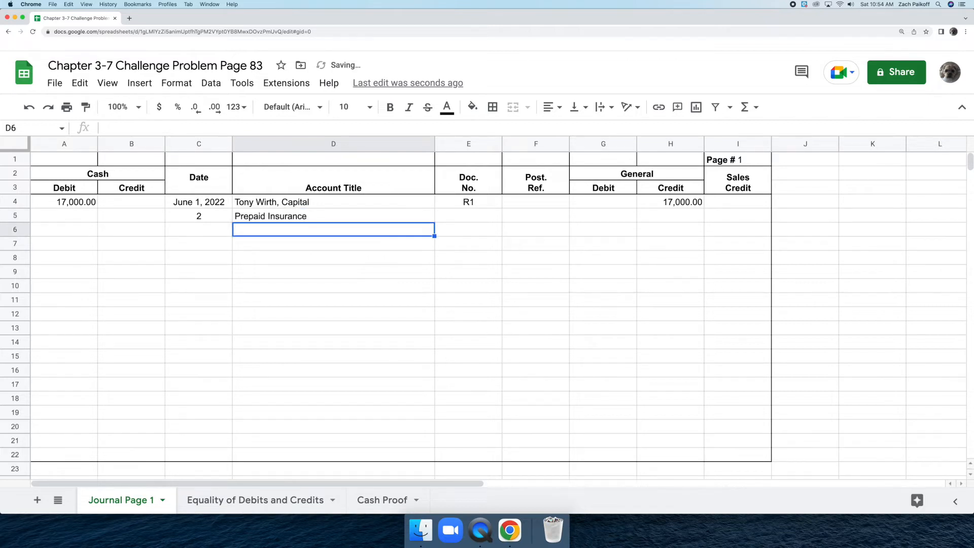
double_click(462, 215)
text(C1)
key(Return)
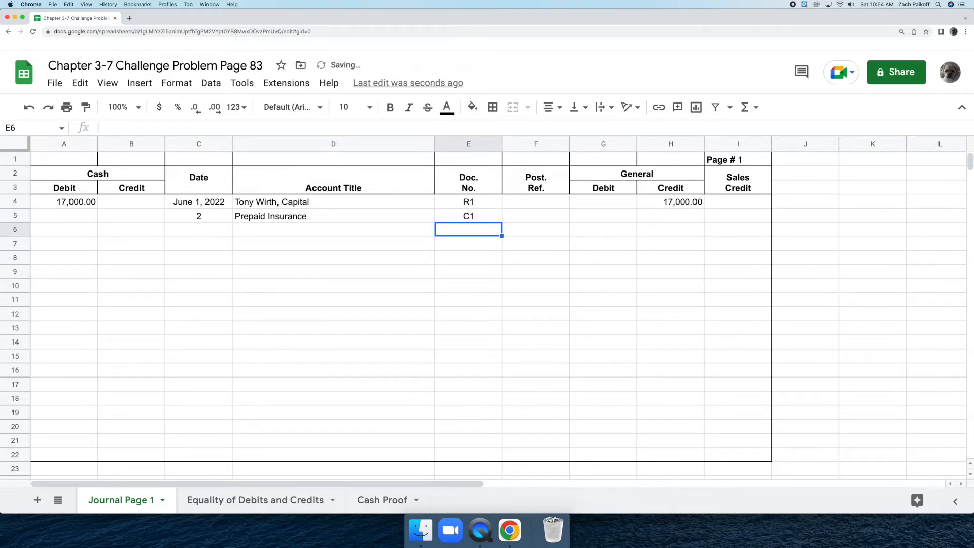
Step: Record 3000 as the general debit and 3000 as the cash credit for the Prepaid Insurance entry
double_click(584, 216)
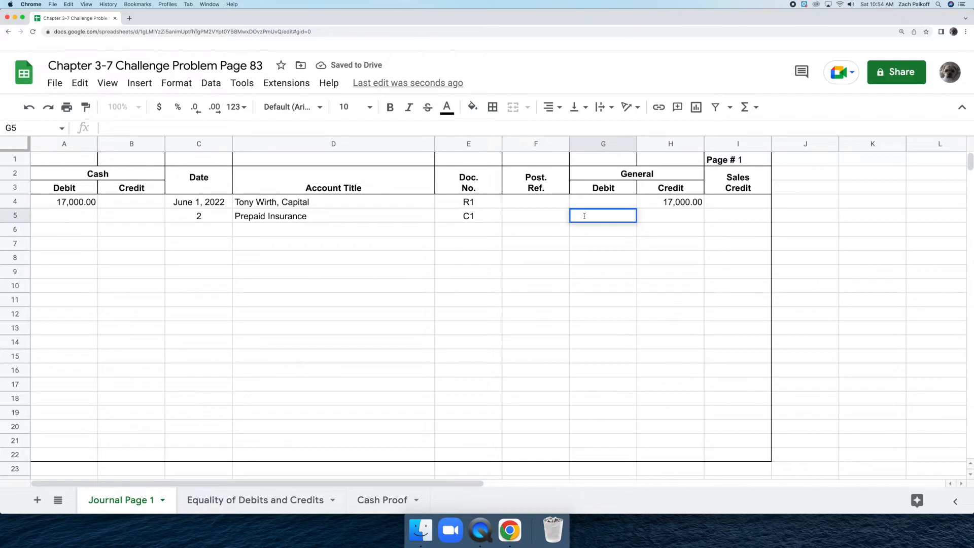
text(3000)
key(Return)
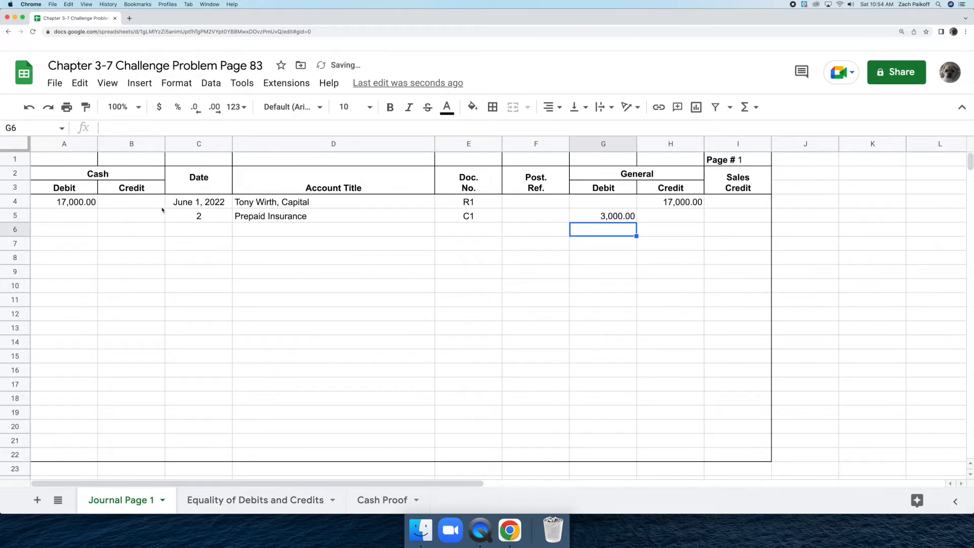
double_click(144, 215)
text(3000)
key(Return)
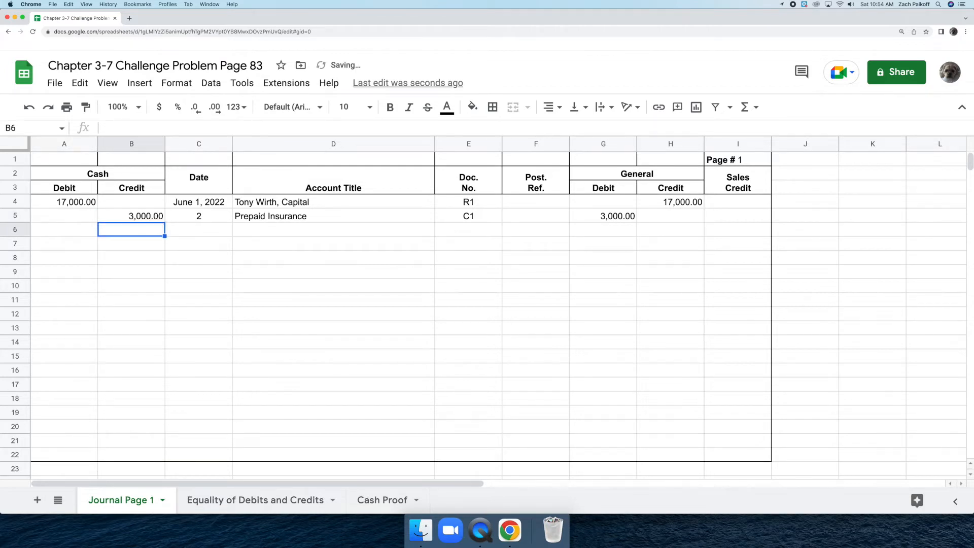
Step: Enter the third journal line's details in row 6: date 3, account title Supplies, and document number M1
double_click(196, 229)
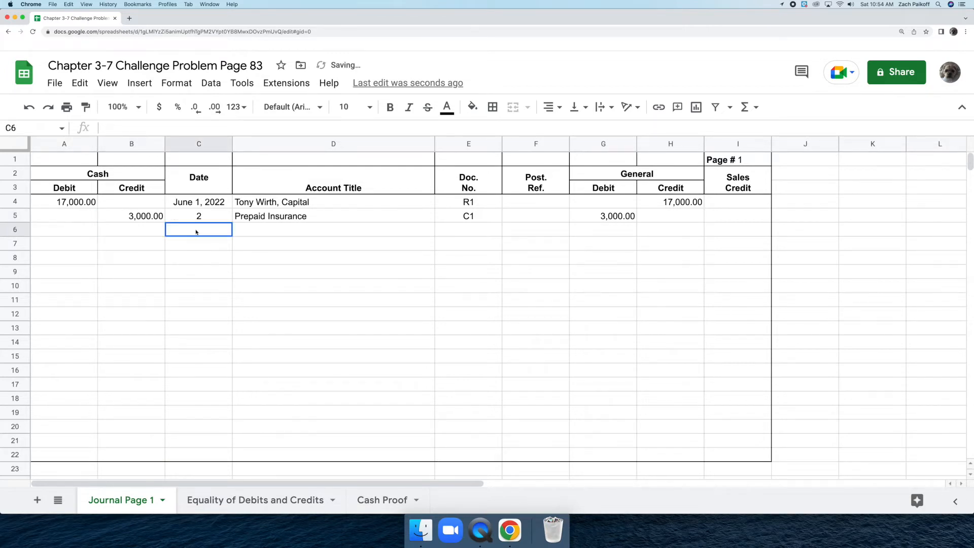
text(3)
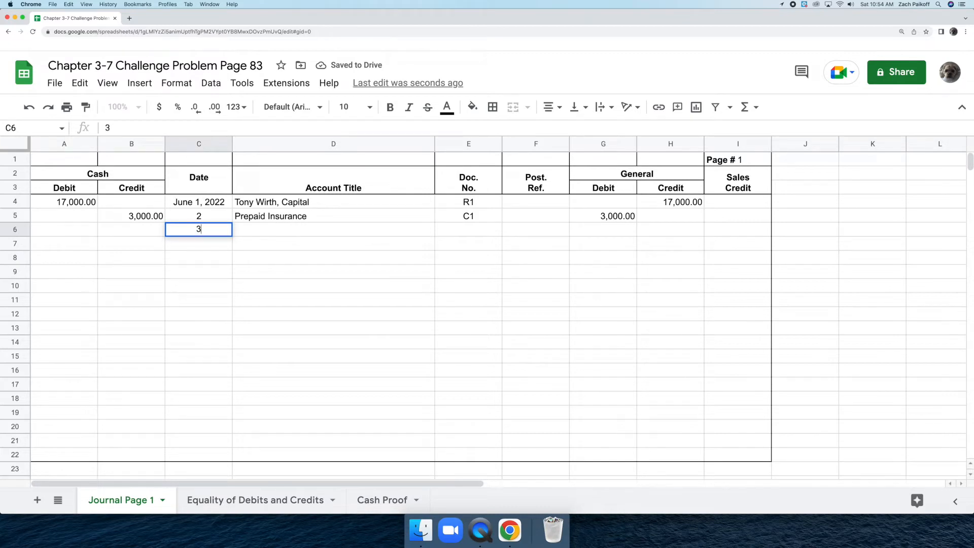
key(Return)
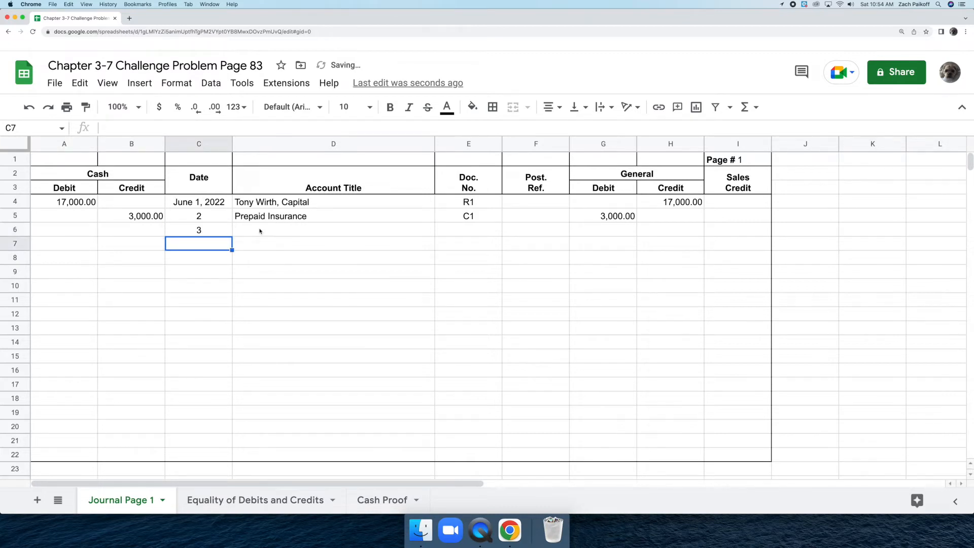
double_click(259, 229)
text(S)
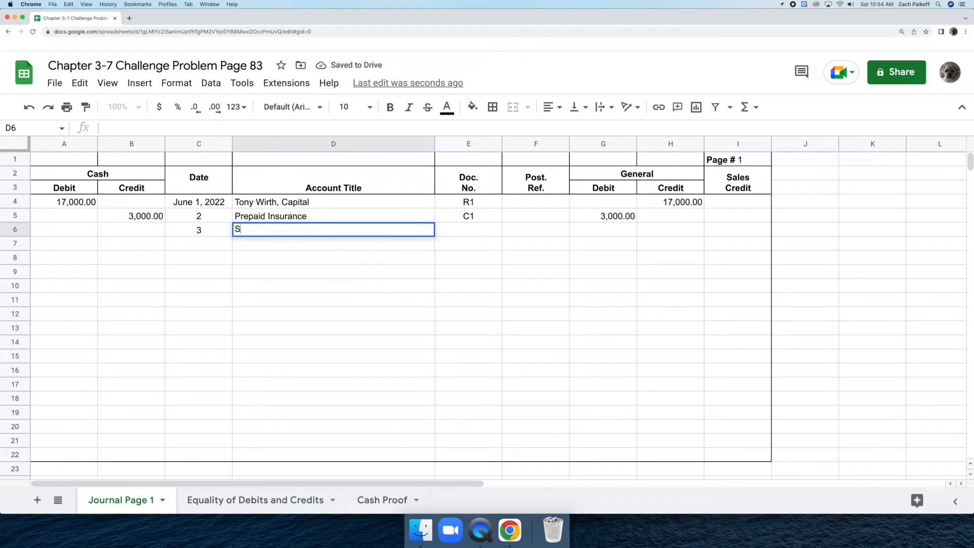
text(upplies)
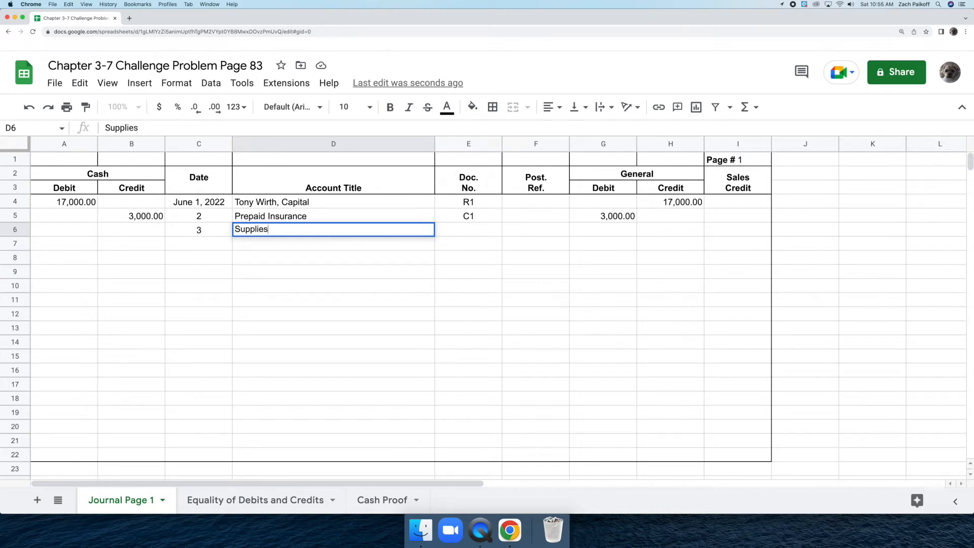
key(Return)
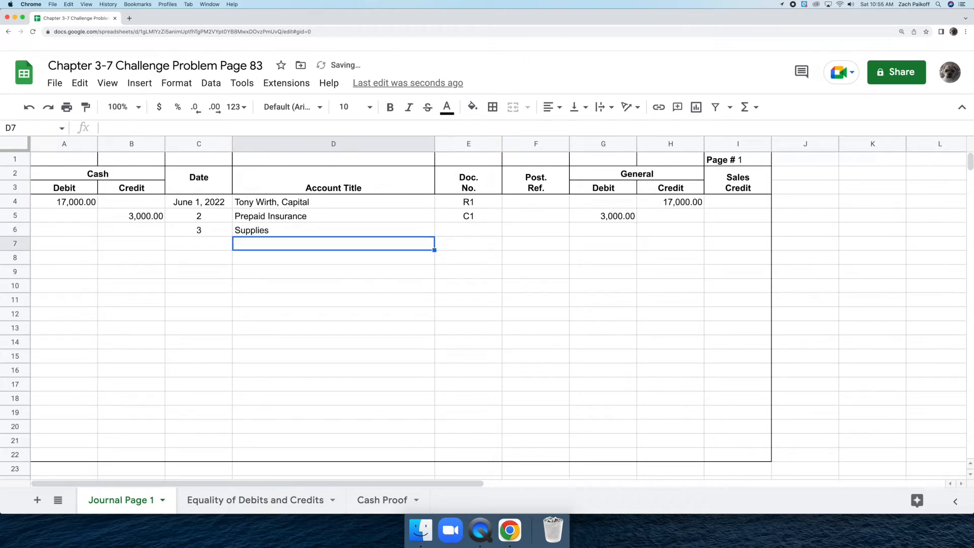
double_click(464, 230)
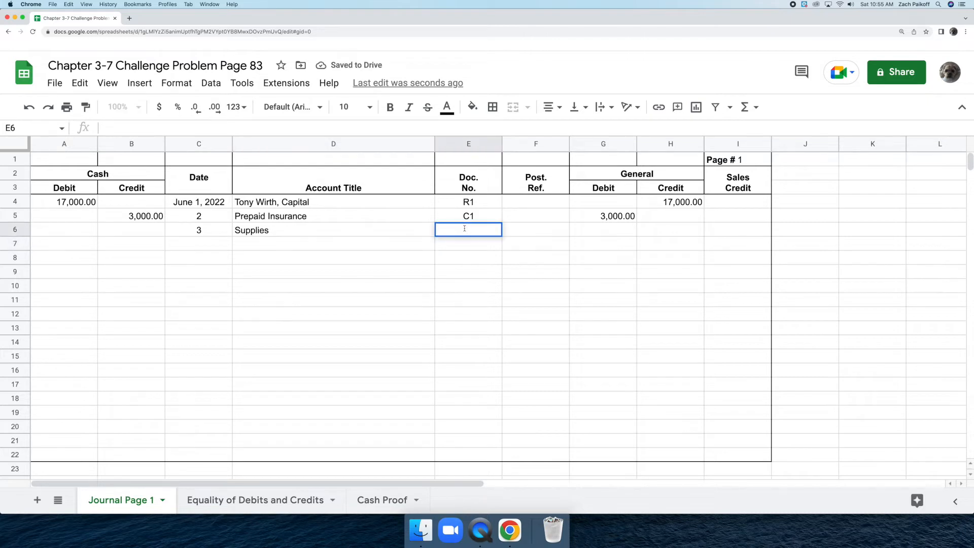
text(M1)
key(Return)
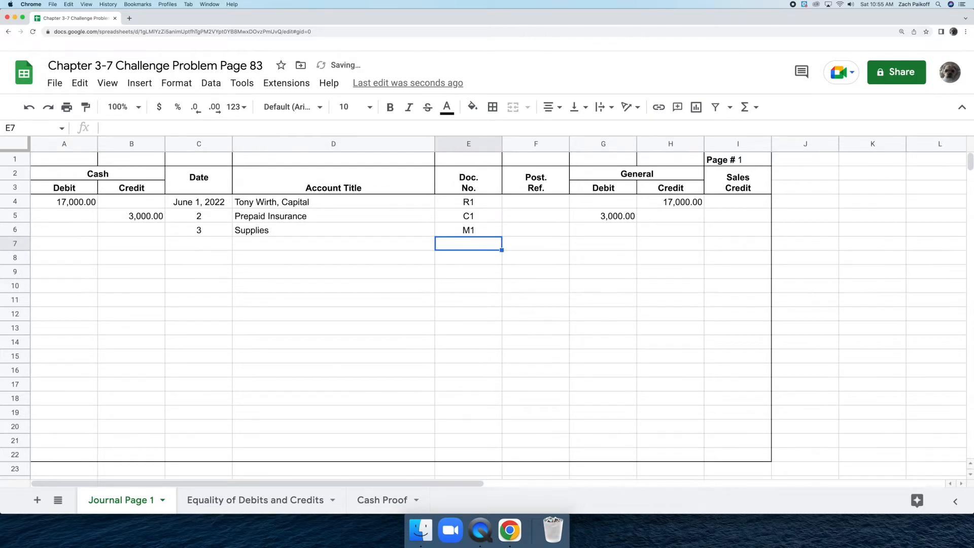
Step: Record 2500 as the general debit for the Supplies entry
double_click(597, 229)
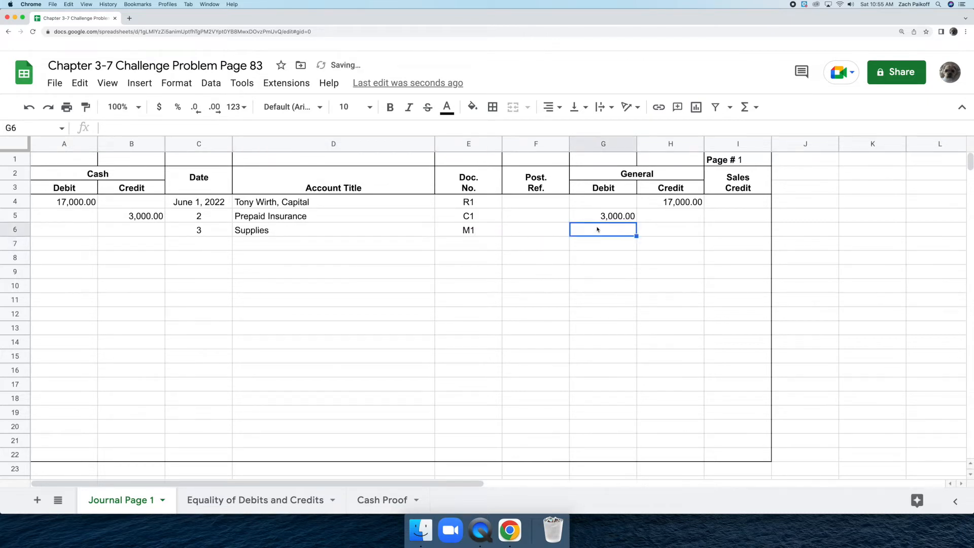
text(2500)
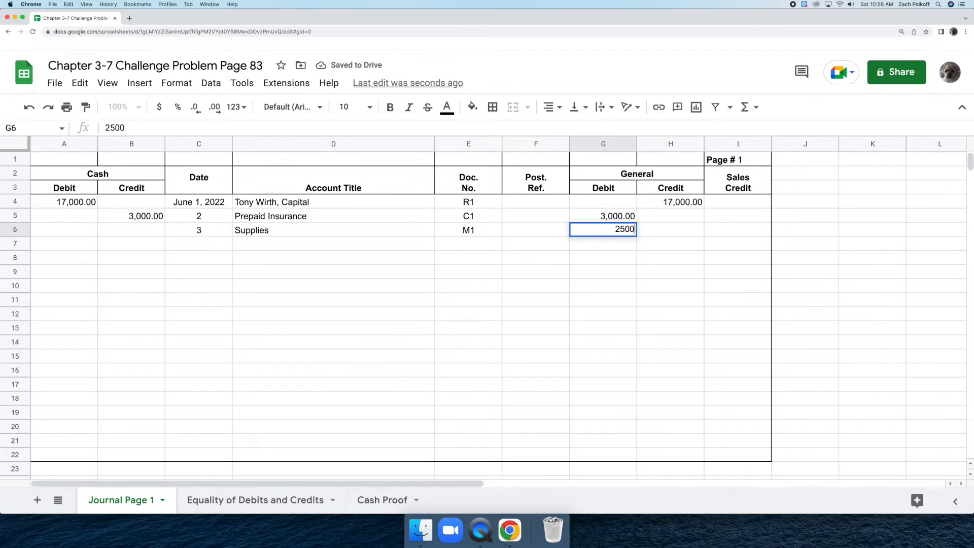
key(Return)
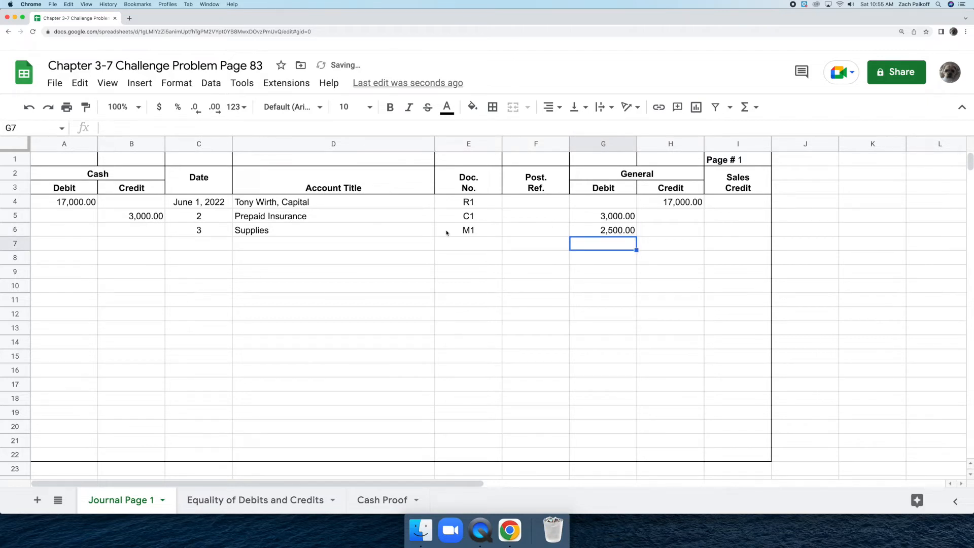
Step: Add the indented account title Accounts Payable-Marker Supplies in row 7, directly beneath Supplies
click(358, 243)
key(Return)
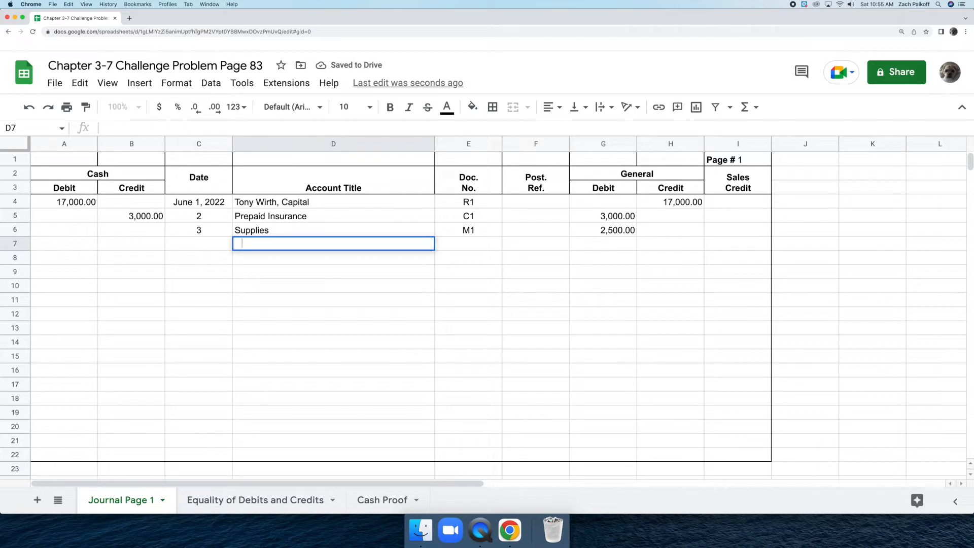
text(Accounts )
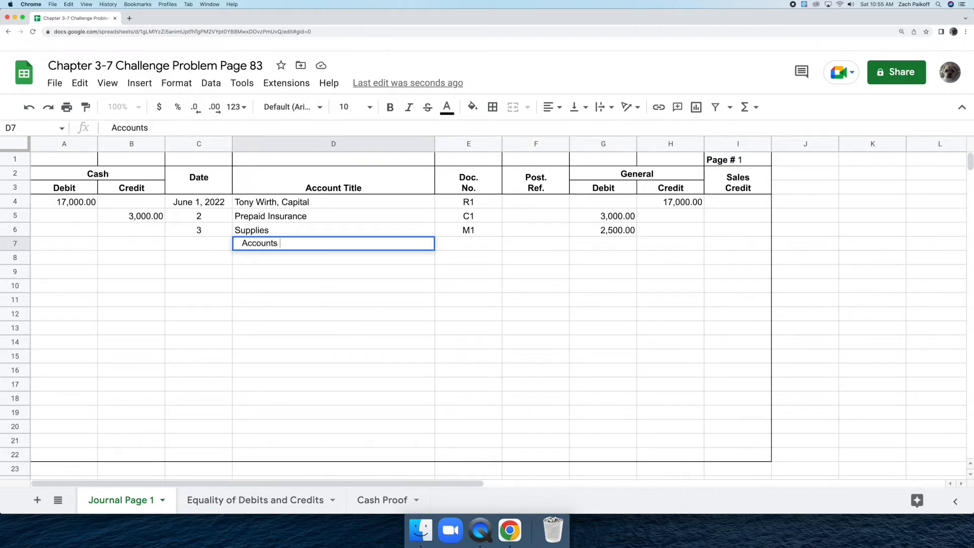
text(Payable-Mar)
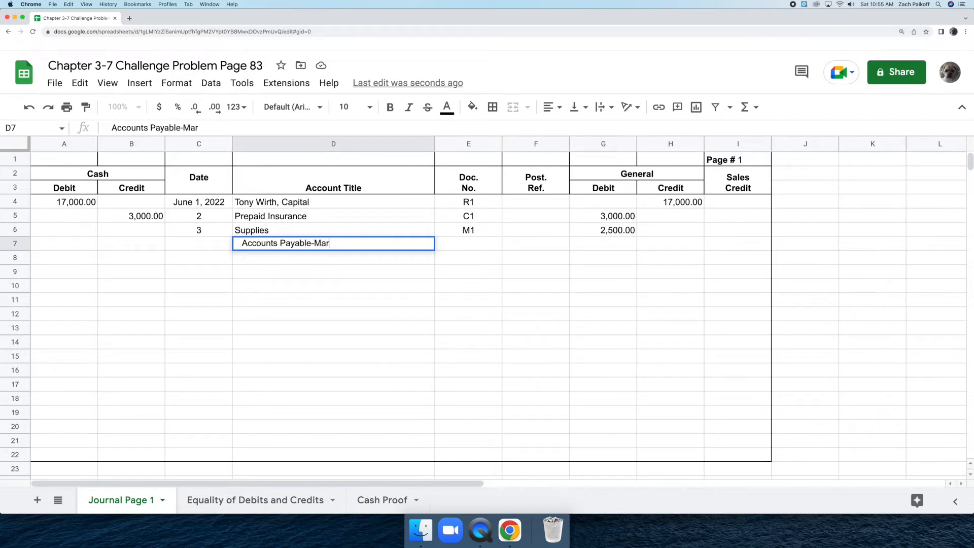
text(ker Supplies)
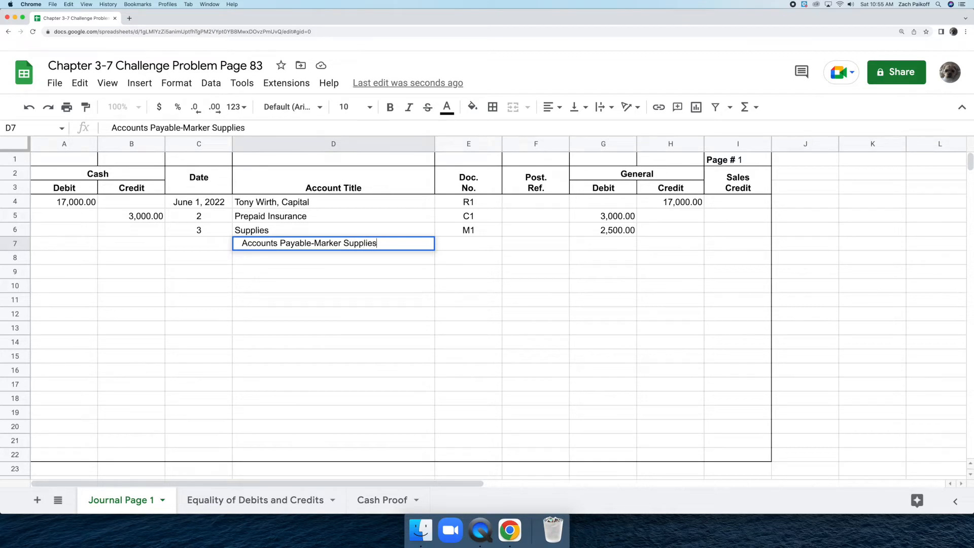
key(Return)
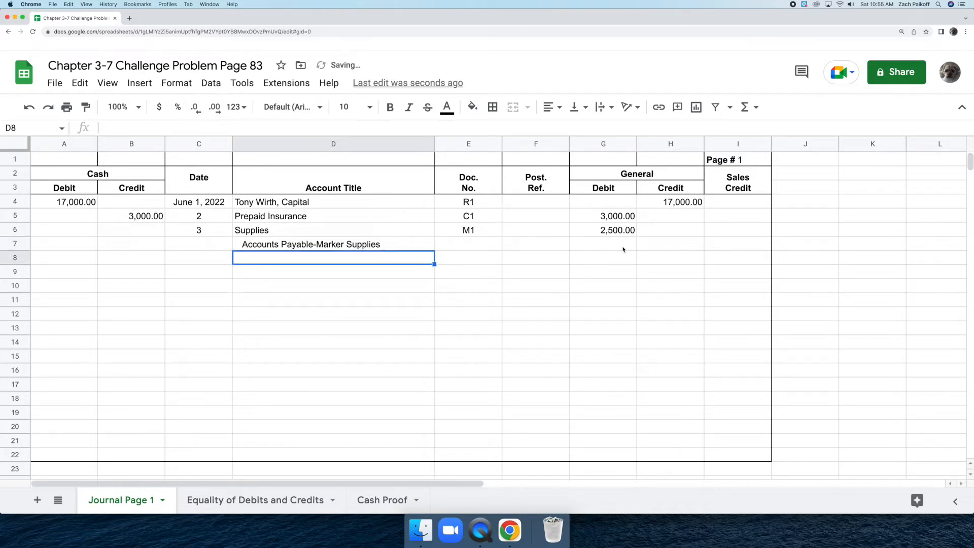
Step: Record 2500 as the general credit for the Accounts Payable-Marker Supplies line in row 7
double_click(650, 244)
text(2500)
key(Return)
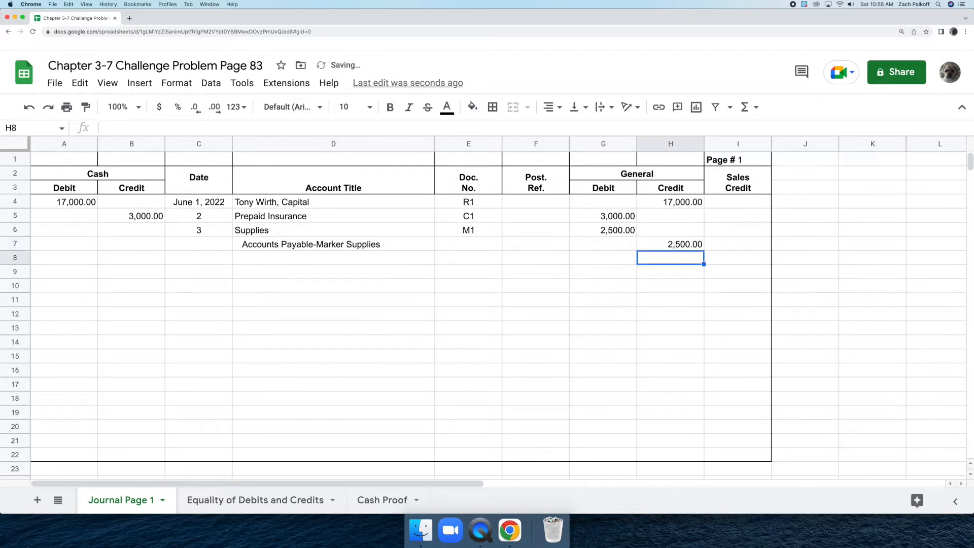
Step: Enter the next journal line's details in row 8: date 4, account title Supplies, and document number C2
double_click(215, 258)
text(4)
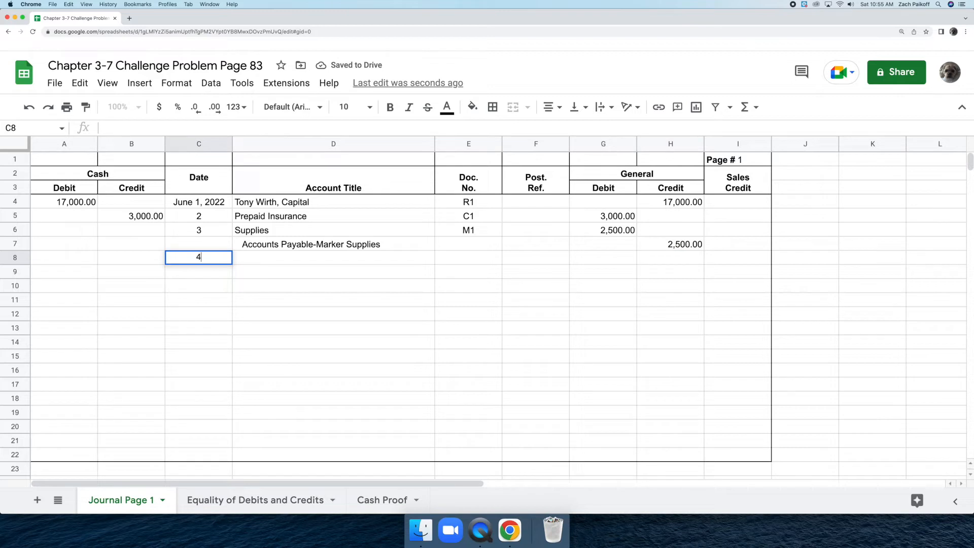
key(Return)
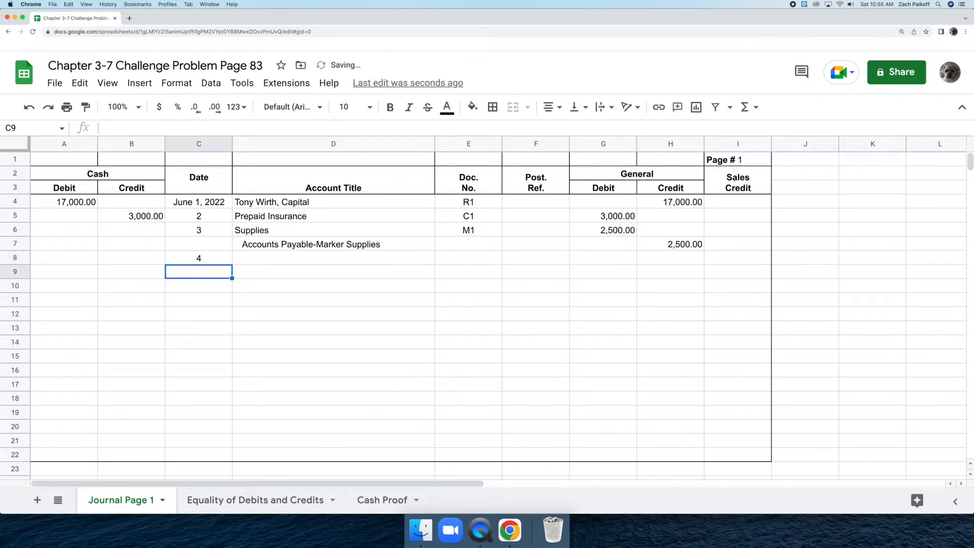
click(258, 257)
text(Supplies)
key(Return)
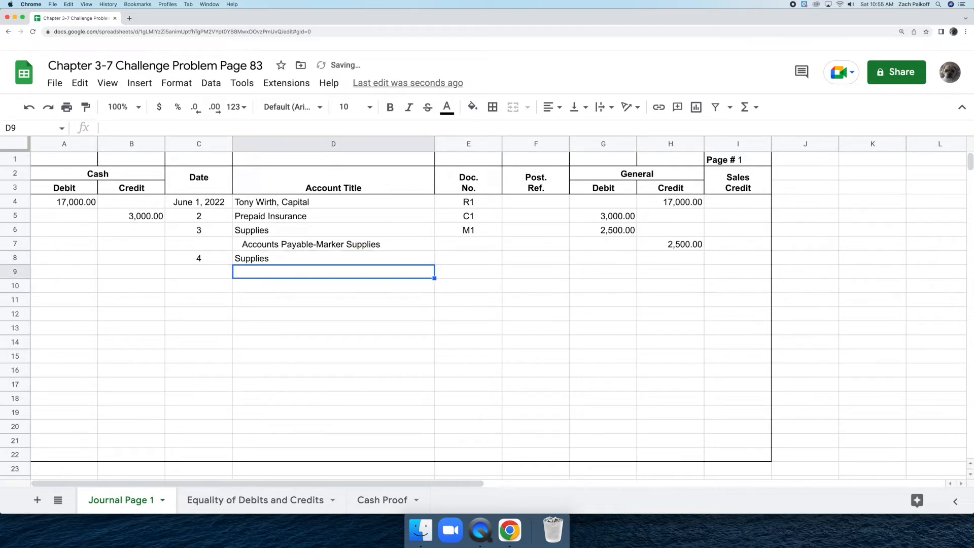
double_click(457, 256)
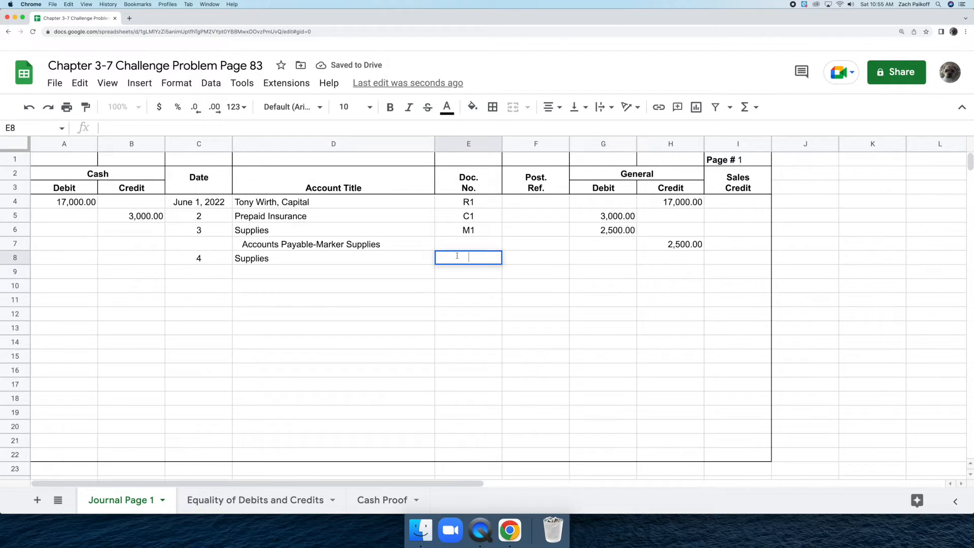
text(C2)
key(Return)
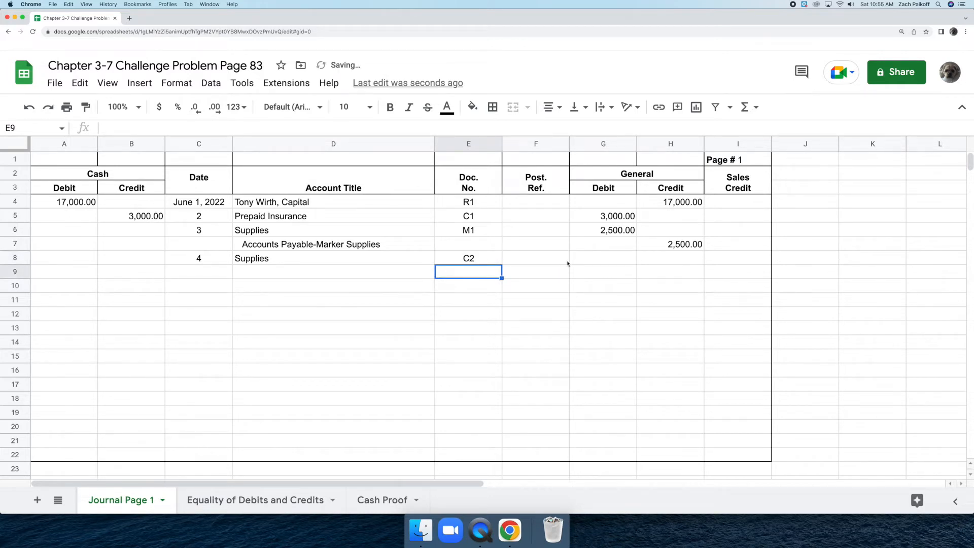
Step: Record 1400 as both the general debit and the cash credit for the June 4 Supplies entry
double_click(589, 258)
text(1,400)
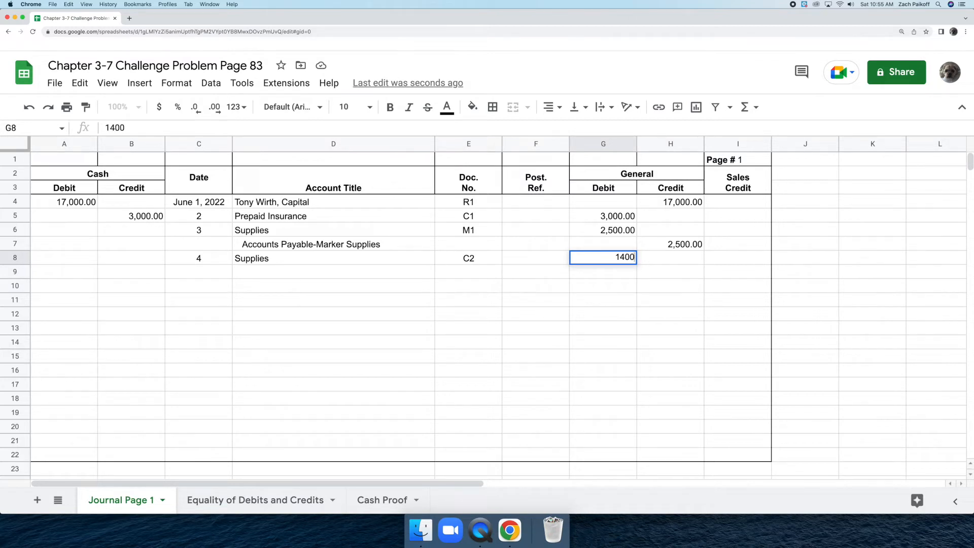
key(Return)
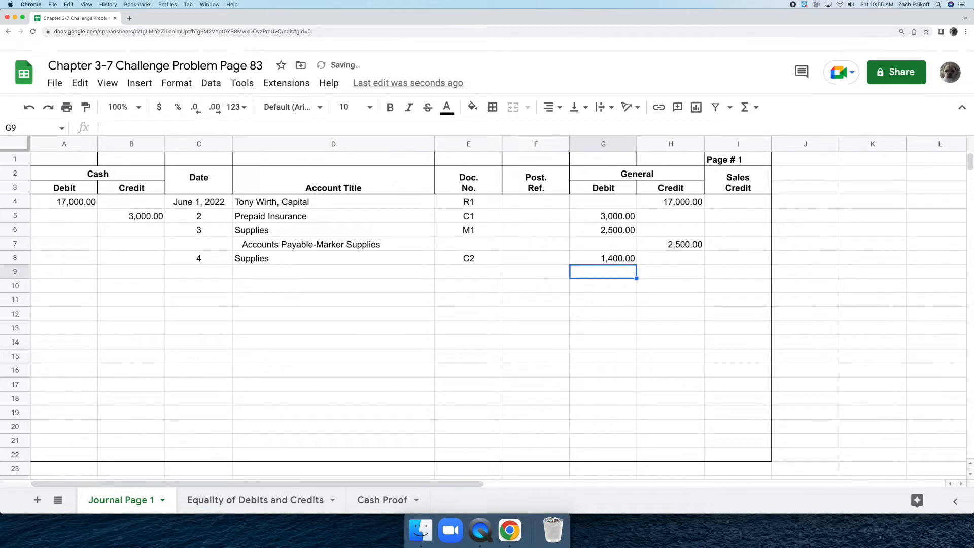
double_click(135, 256)
text(1400)
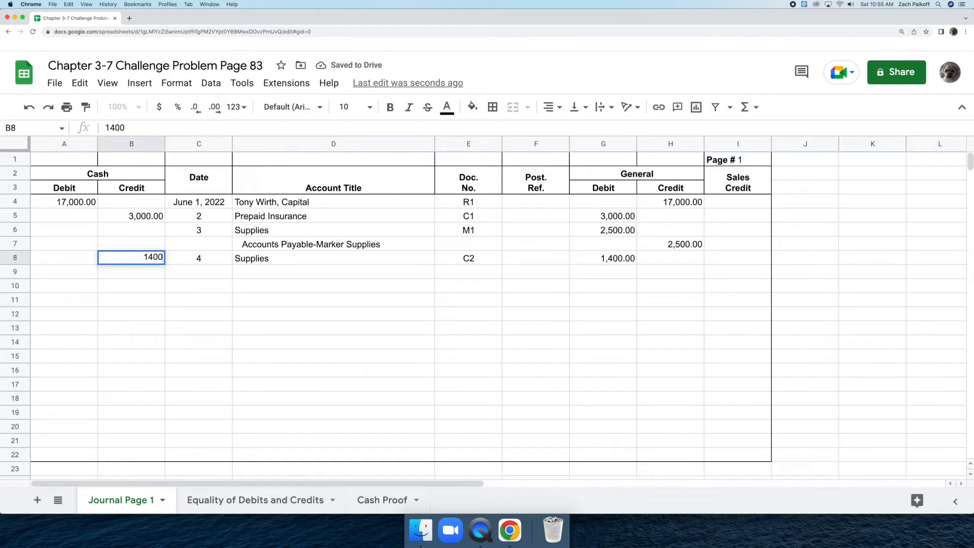
key(Return)
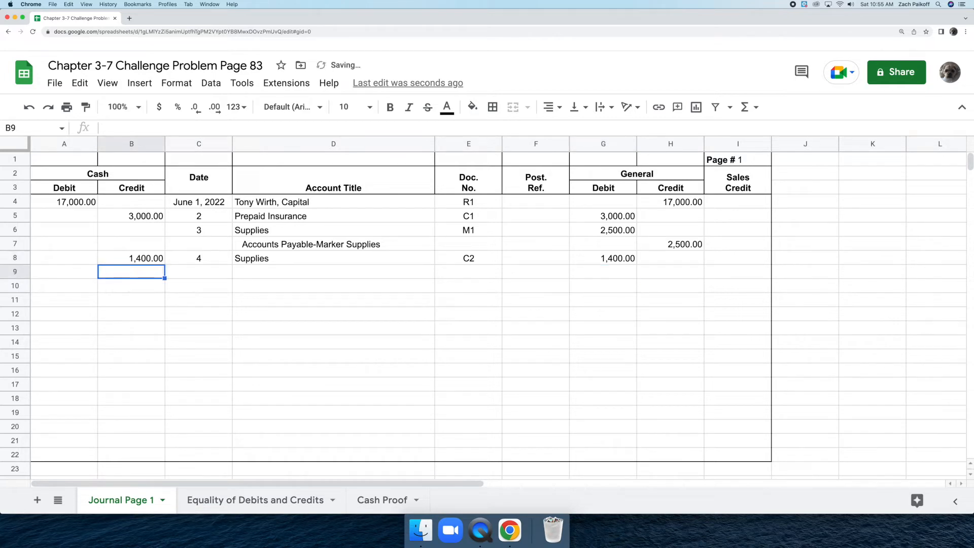
Step: Fill in row 9 with date 8, account title Accounts Payable-Marker Supplies, and document number C3
double_click(195, 272)
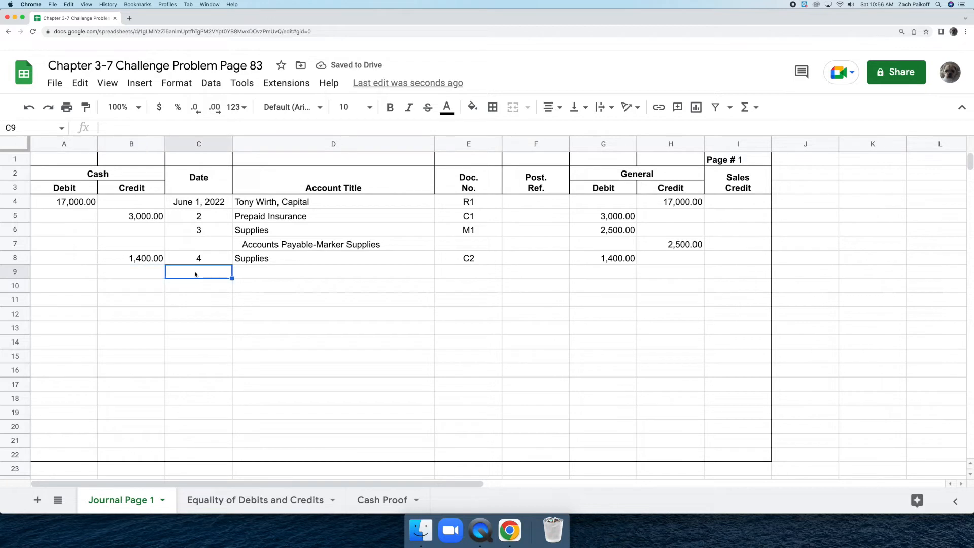
text(8)
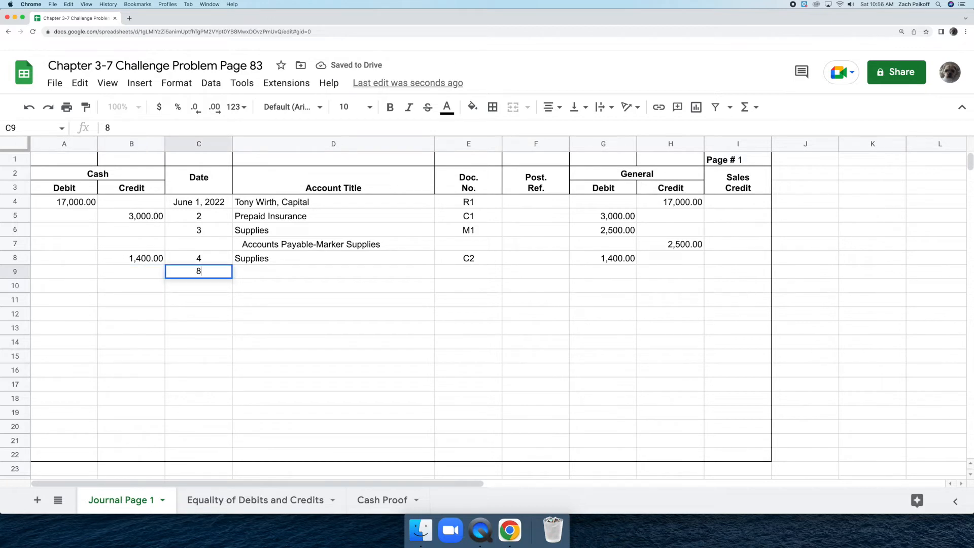
key(Return)
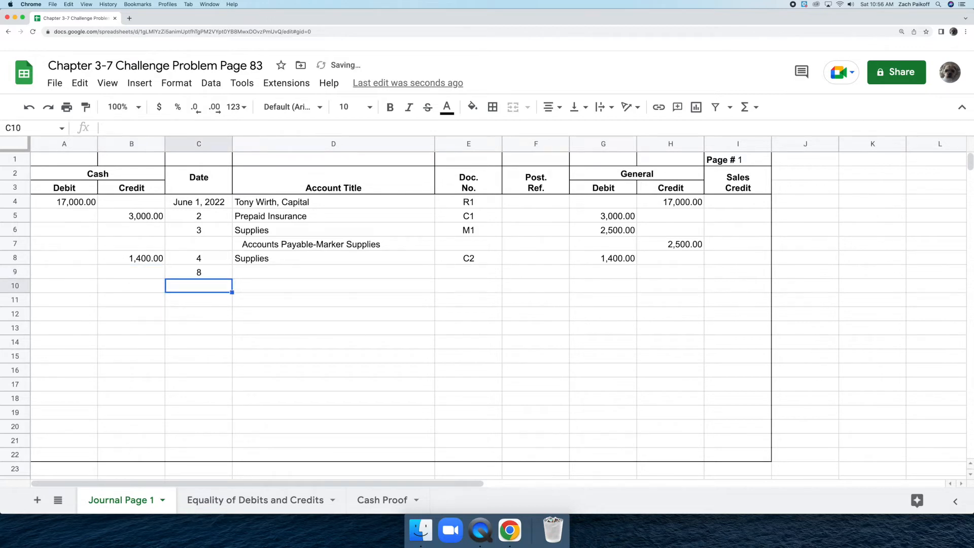
double_click(264, 273)
text(Accounts Payable-)
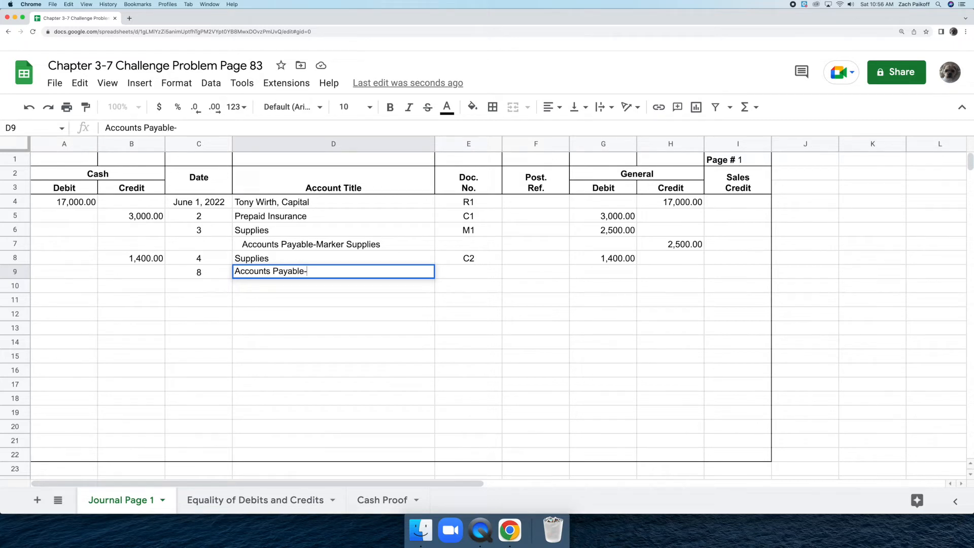
text(Marker Supplies)
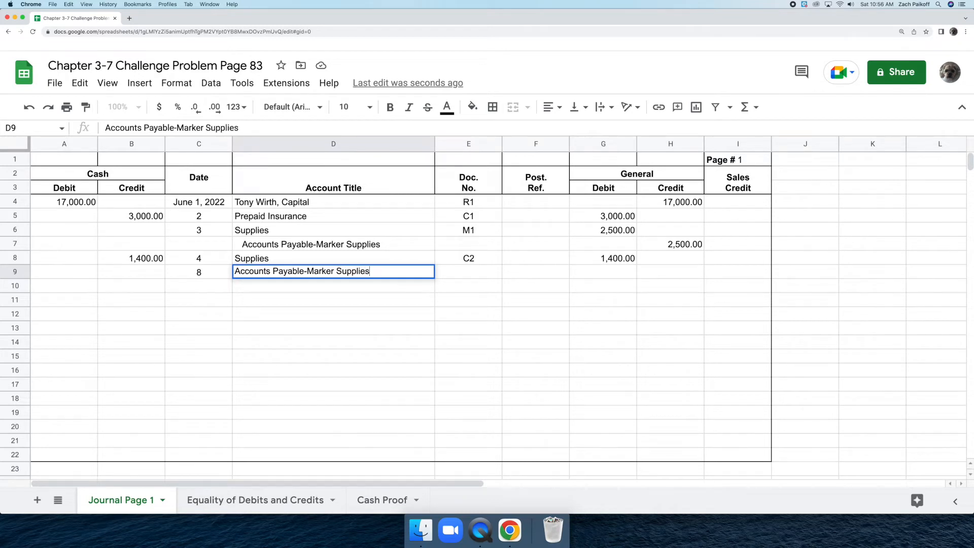
key(Return)
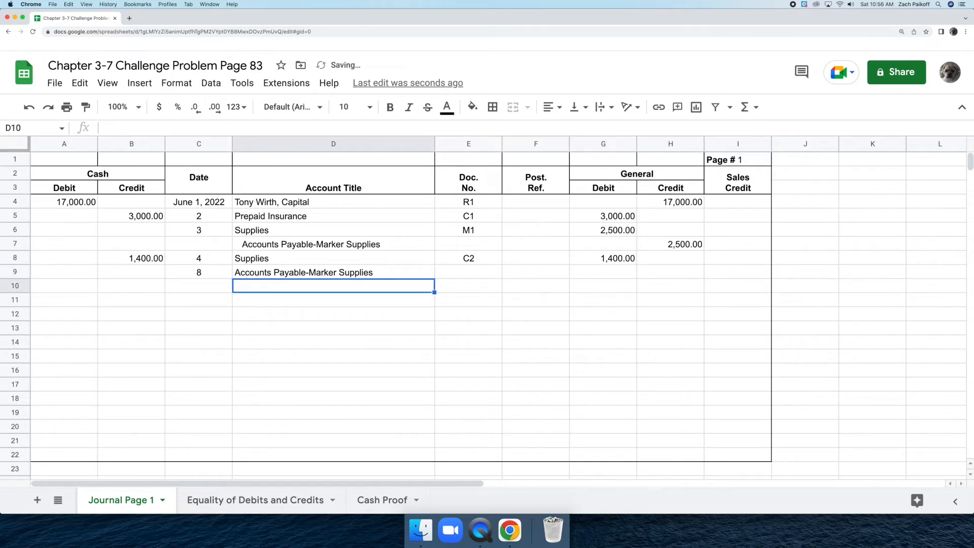
click(465, 269)
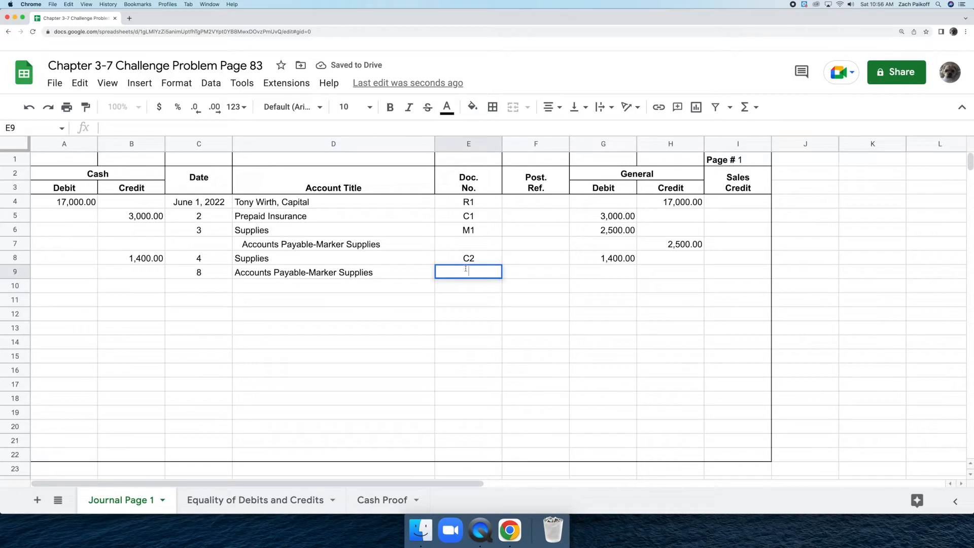
text(C3)
key(Return)
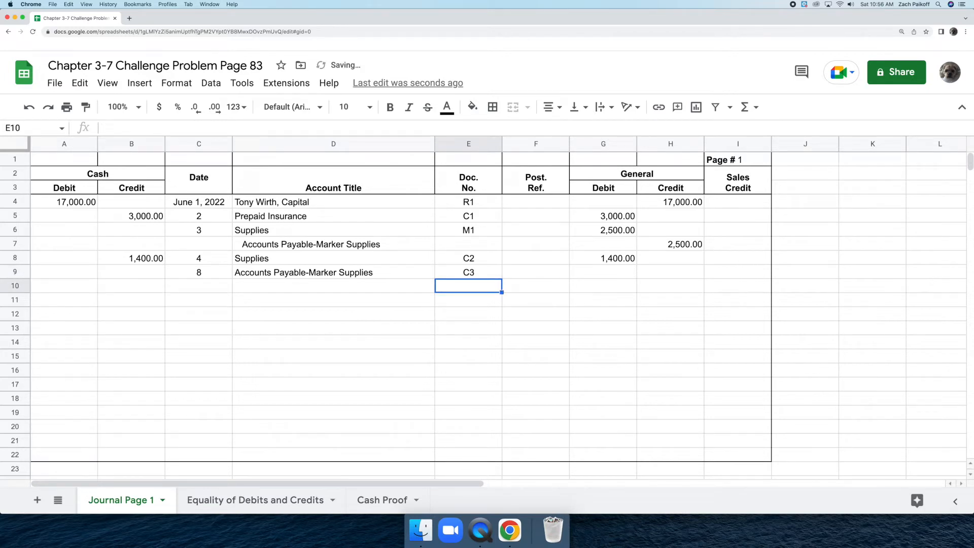
Step: Record 1300 as the general debit and 1300 as the cash credit for the June 8 Accounts Payable-Marker Supplies entry
click(578, 272)
text(1,300)
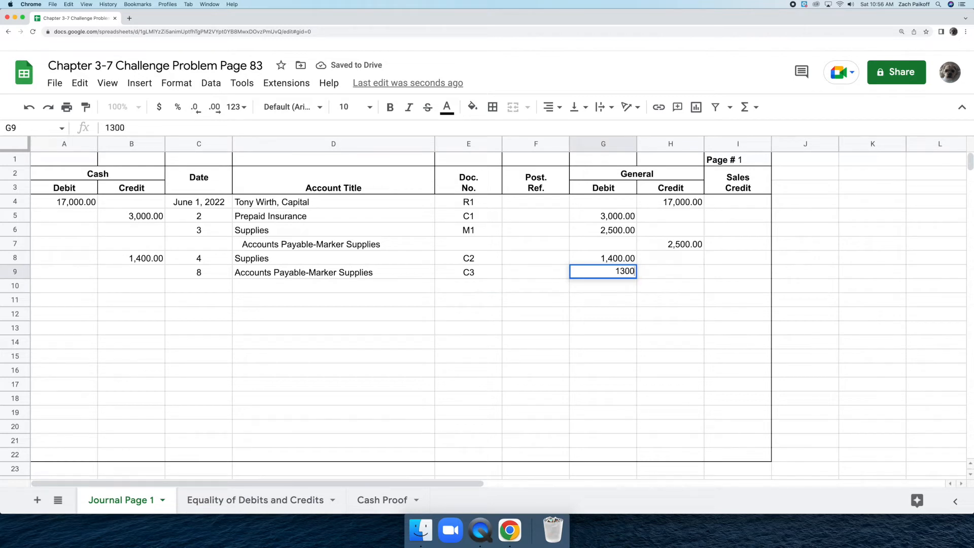
key(Return)
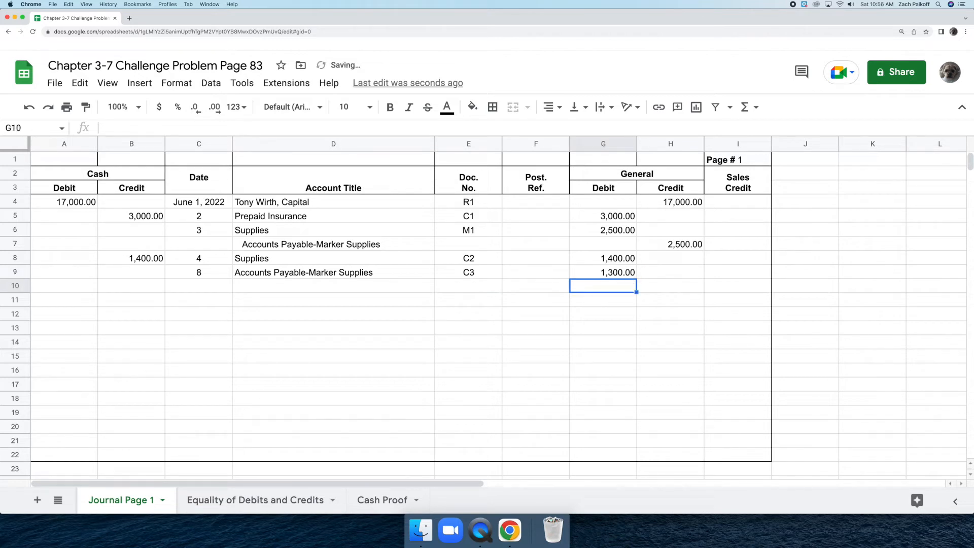
click(135, 273)
text(1300)
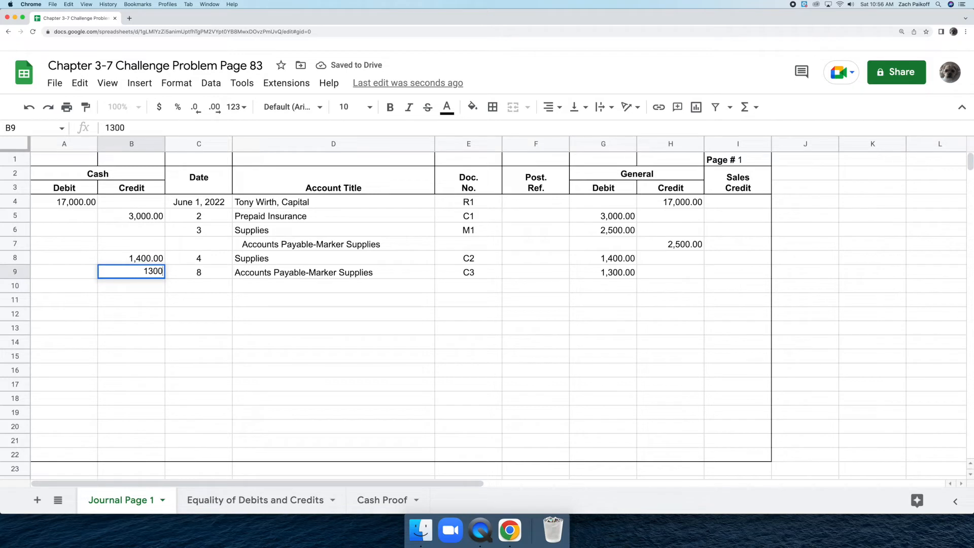
key(Return)
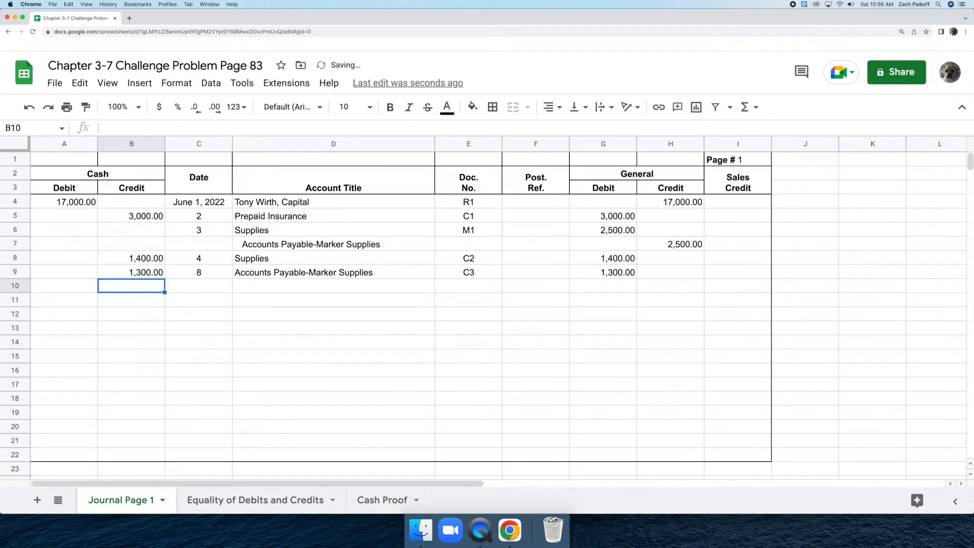
Step: Fill in row 10 with date 9, account title Rent Expense, and document number C4
click(199, 284)
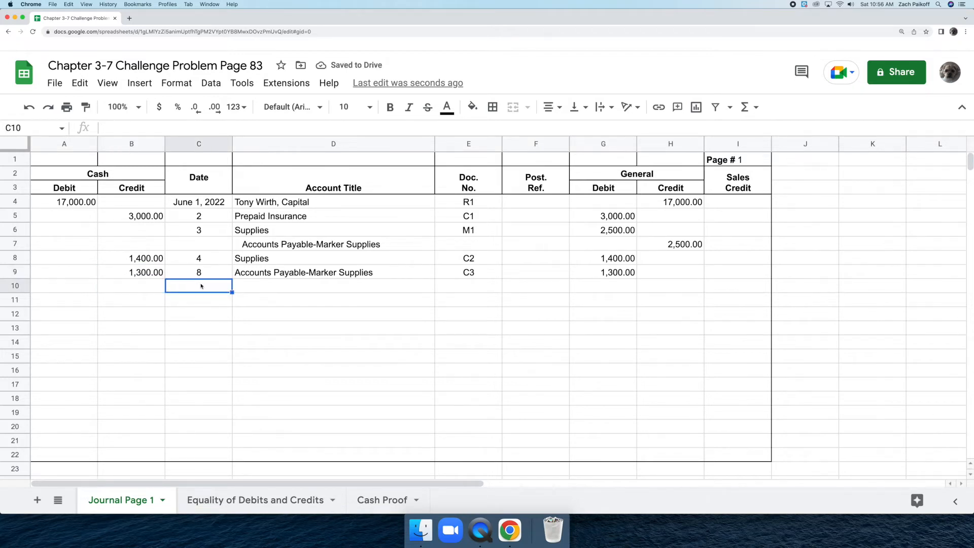
text(9)
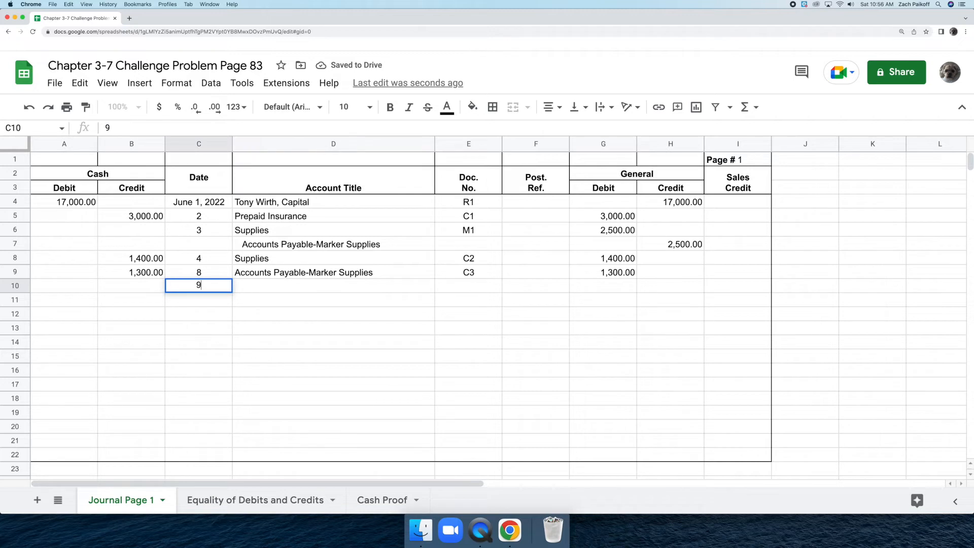
key(Return)
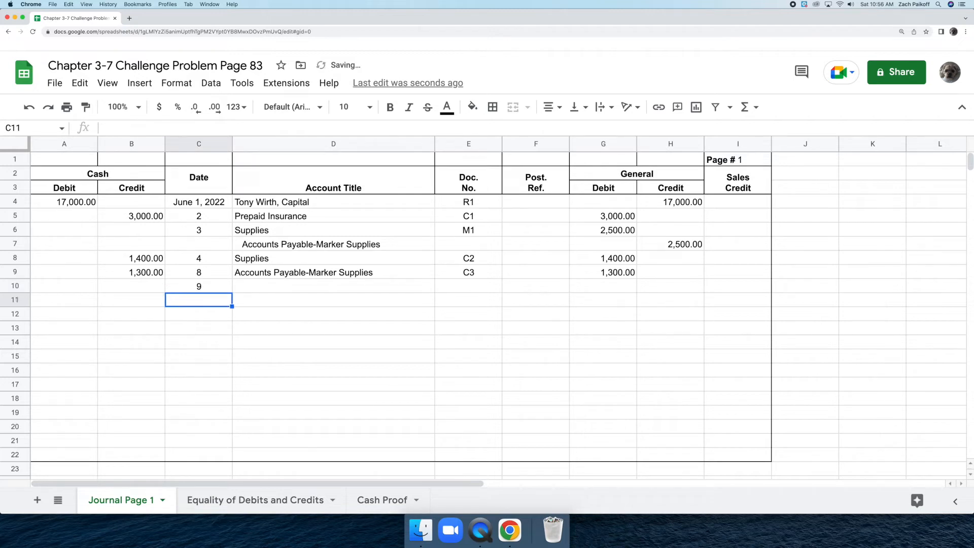
double_click(256, 287)
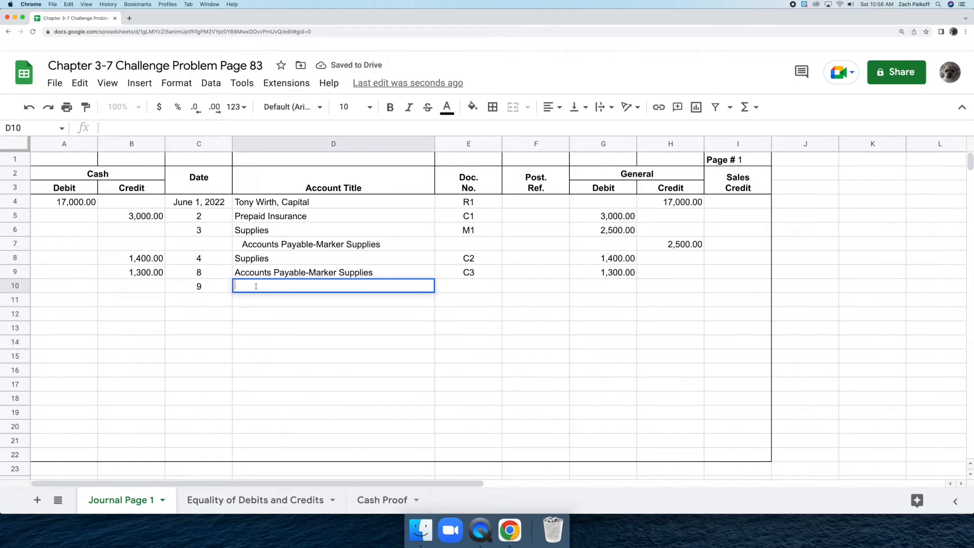
text(Rent Expe)
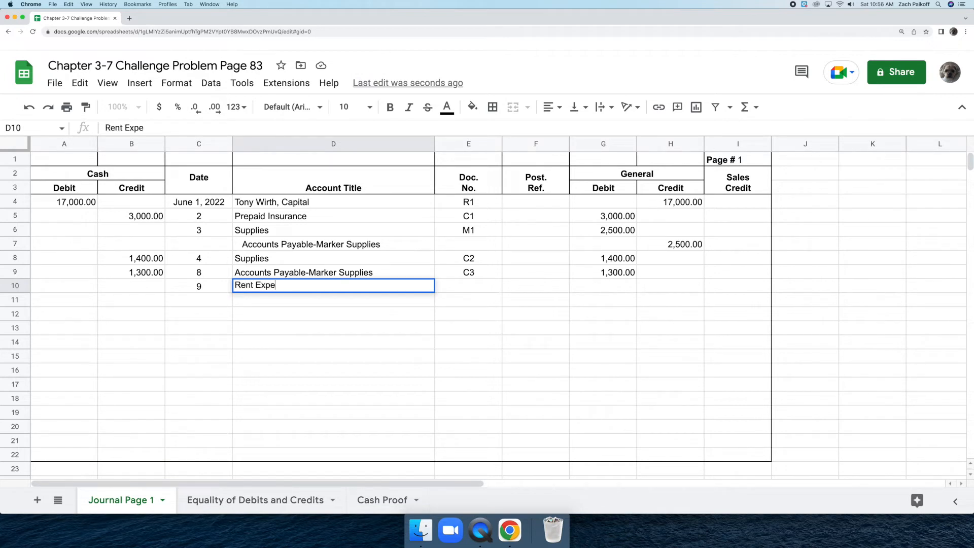
text(nse)
key(Return)
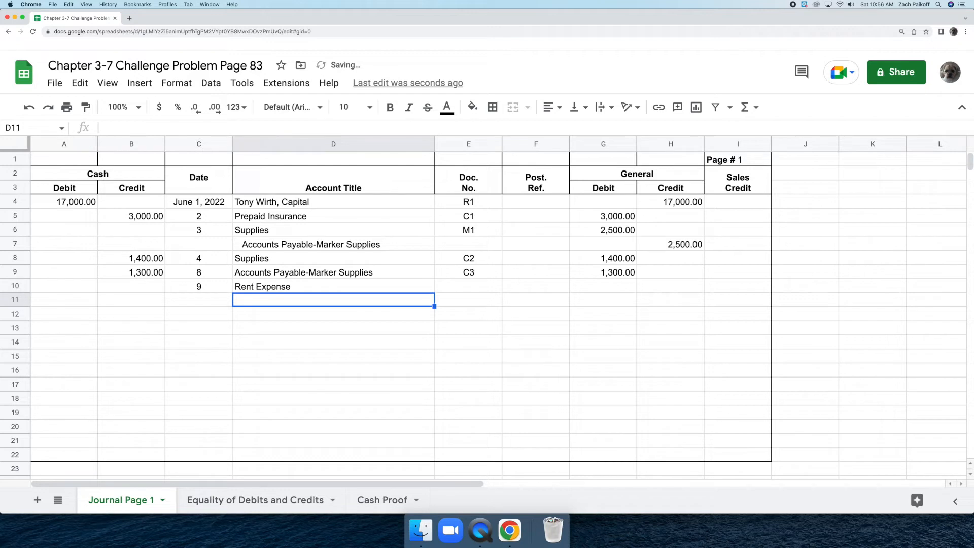
double_click(451, 287)
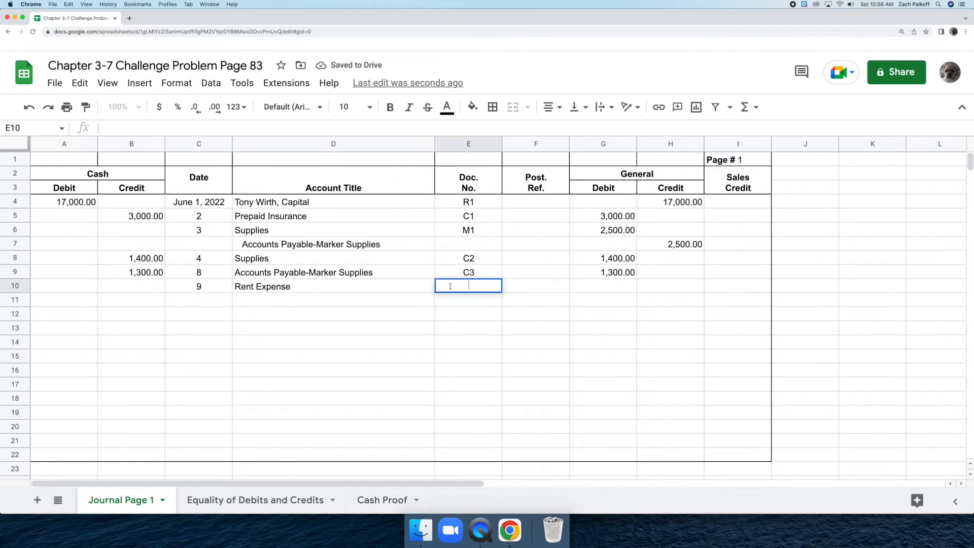
text(C4)
key(Return)
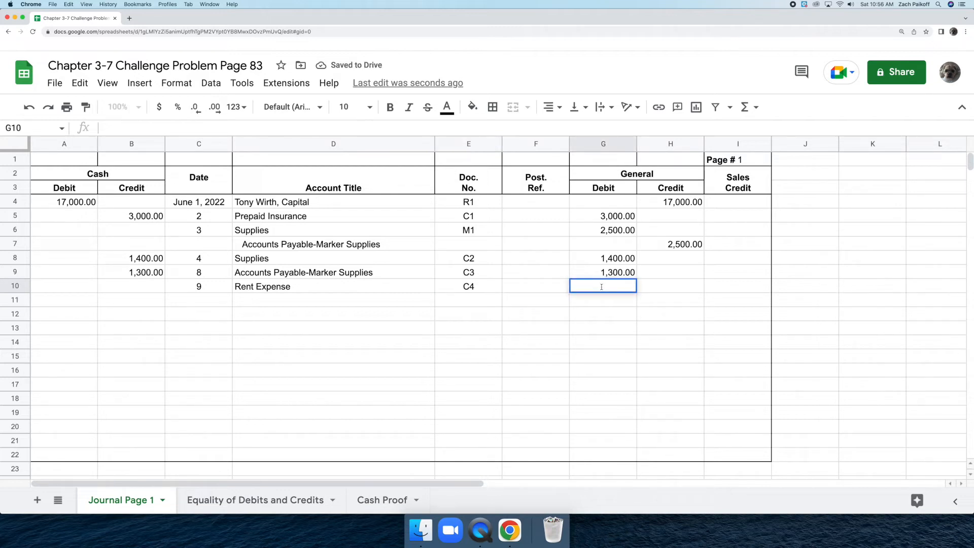
Step: Record 800 as the general debit and 800 as the cash credit for the Rent Expense entry
text(800)
key(Return)
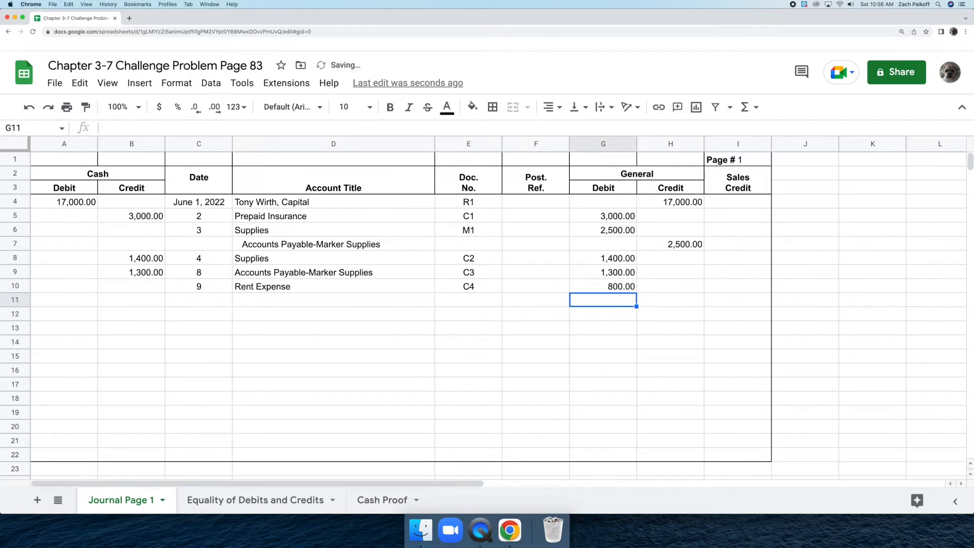
double_click(119, 286)
text(800)
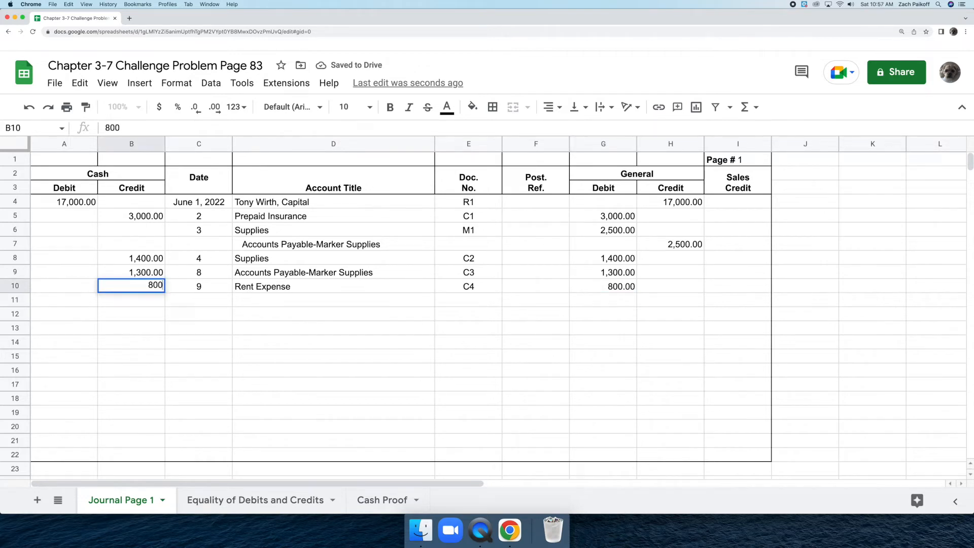
key(Return)
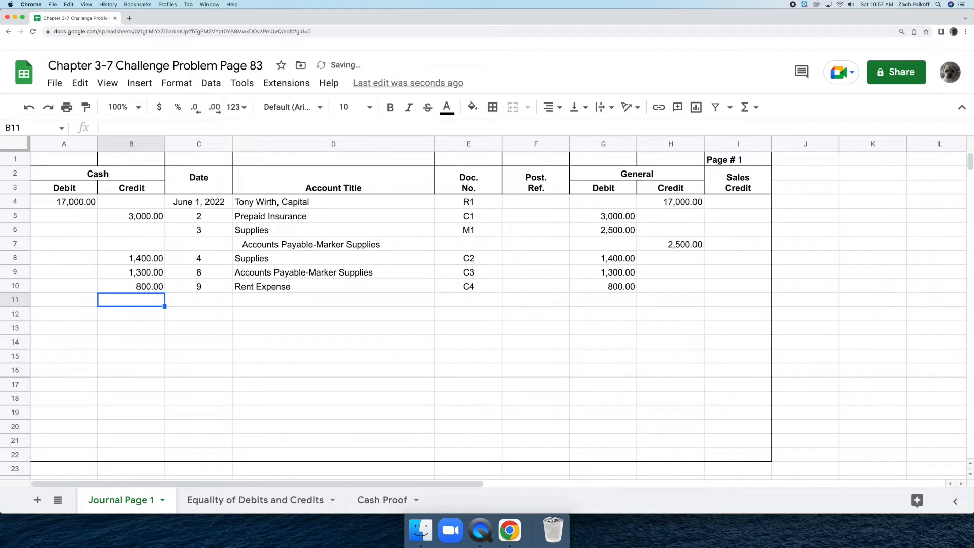
Step: Fill in row 11 with date 12, a ticked checkbox as the account title, and document number T12
double_click(199, 300)
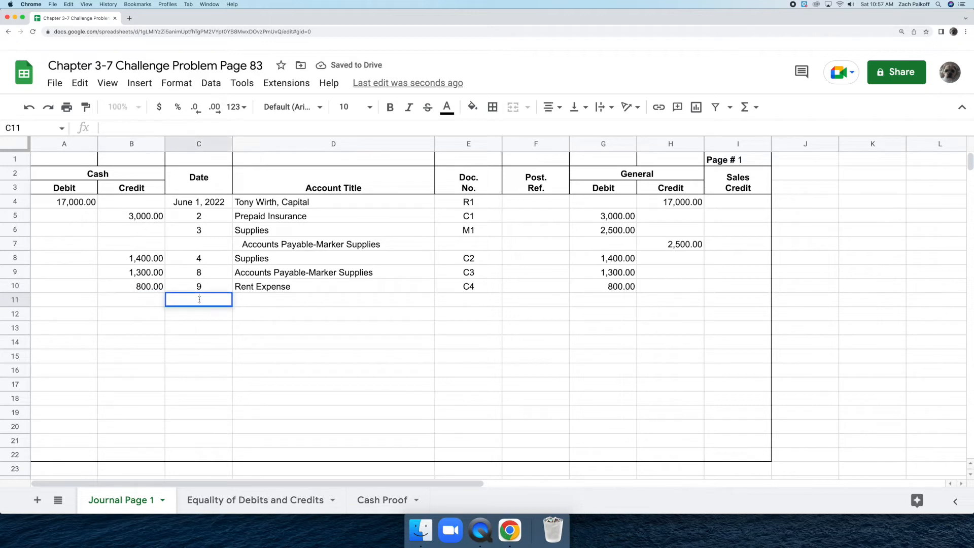
text(12)
key(Return)
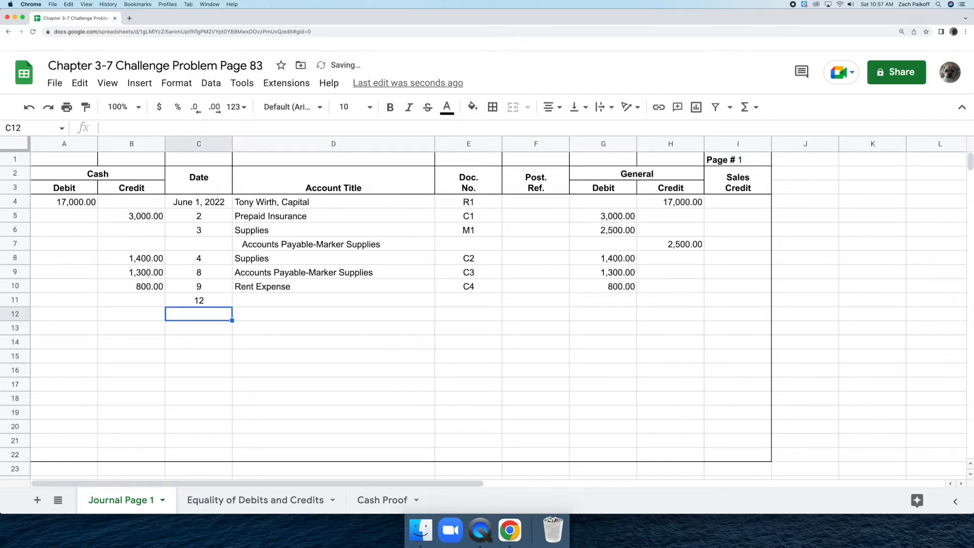
click(272, 303)
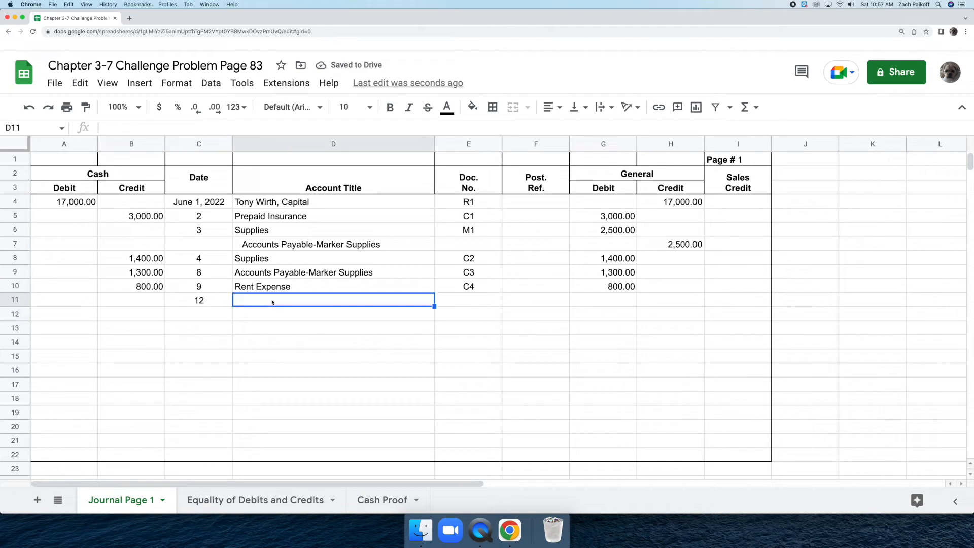
click(140, 83)
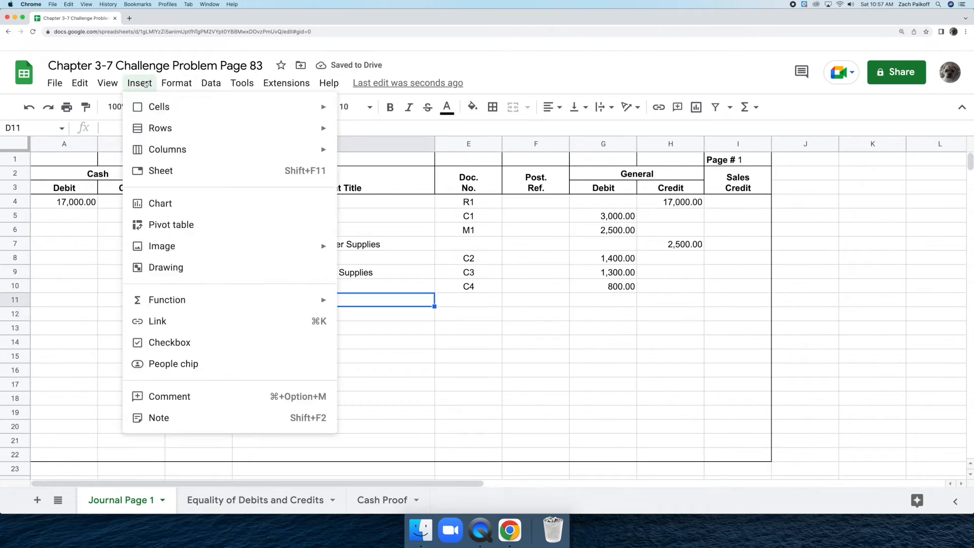
click(215, 341)
click(239, 300)
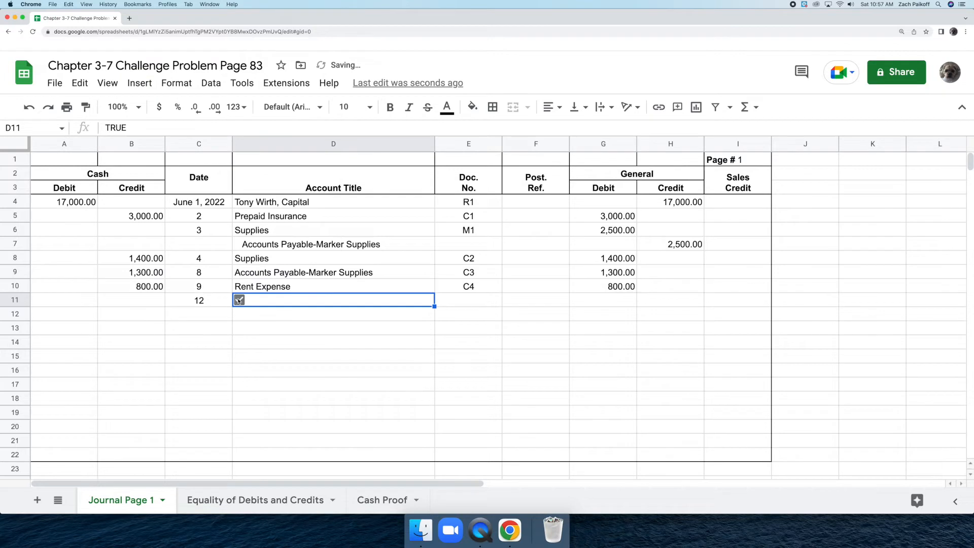
double_click(454, 302)
text(T12)
key(Return)
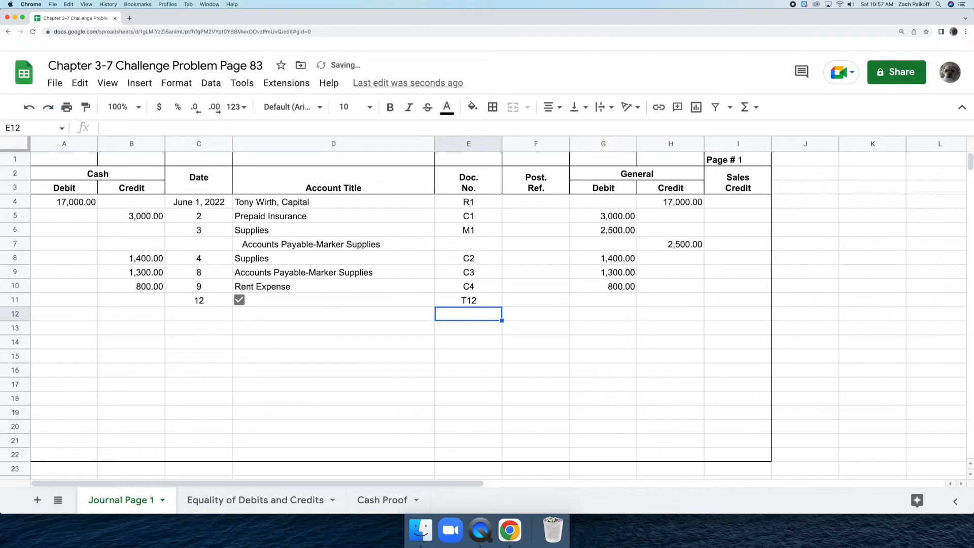
Step: Record 550 as the cash debit and 550 as the sales credit for the June 12 entry
double_click(85, 300)
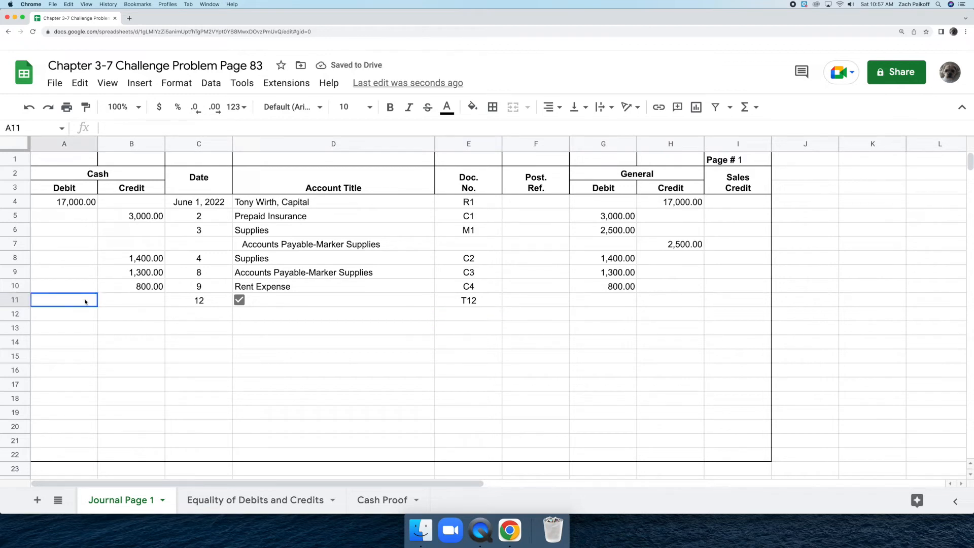
text(550)
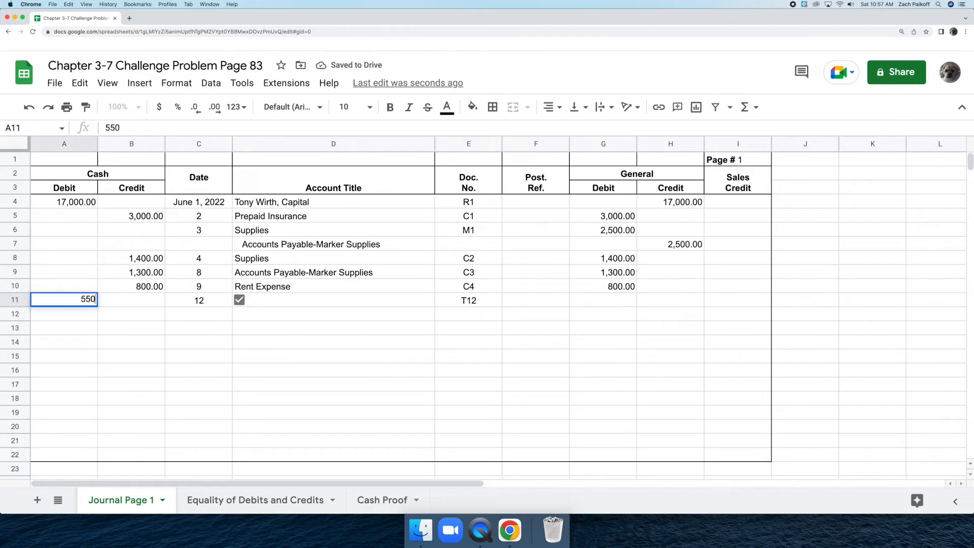
key(Return)
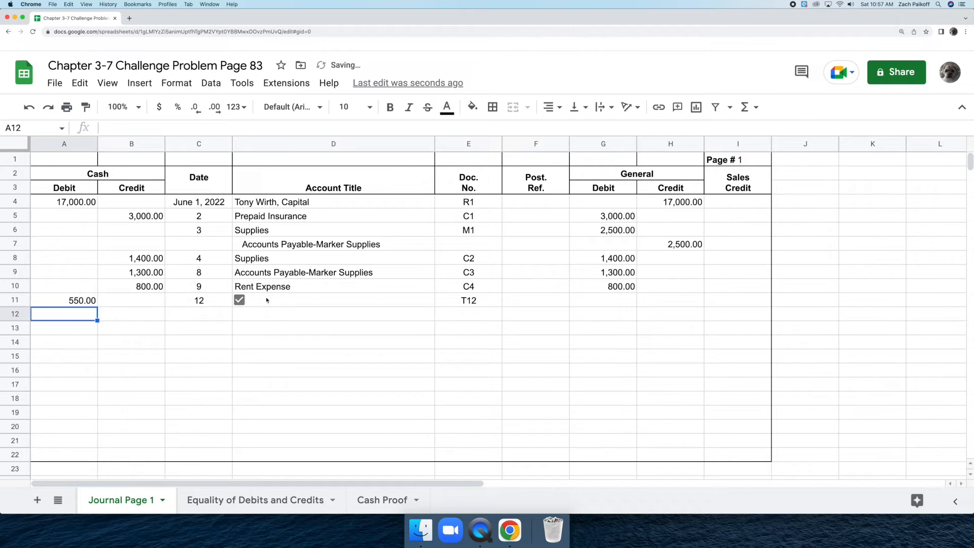
double_click(723, 301)
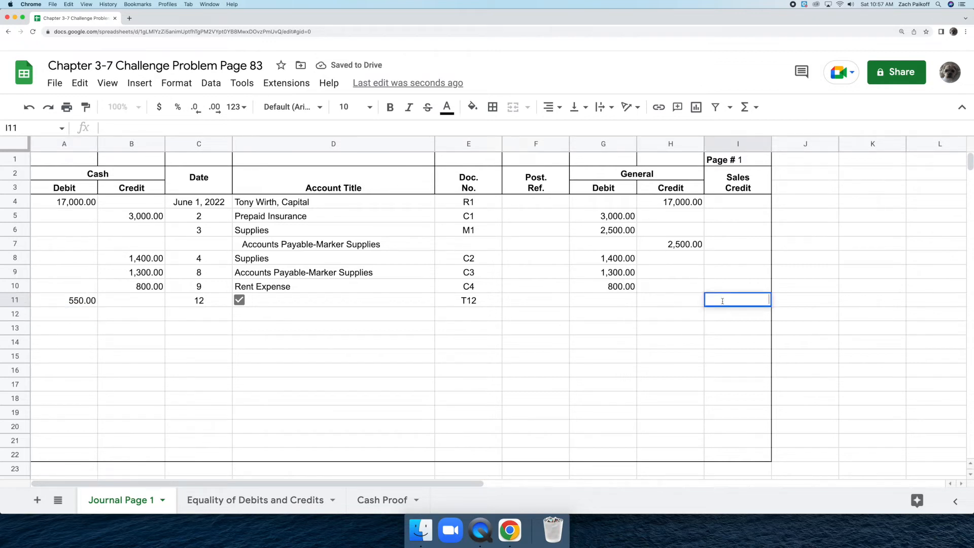
text(550)
key(Return)
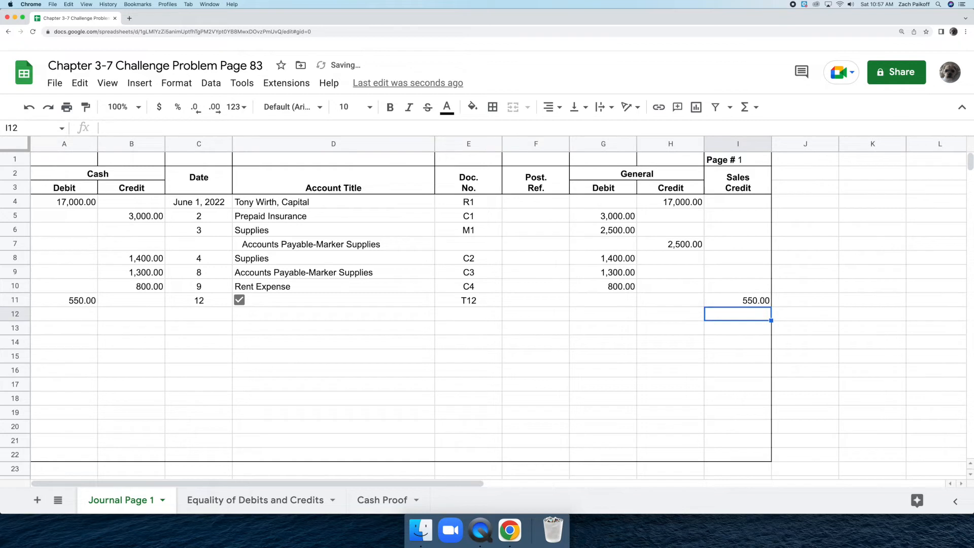
Step: Fill in row 12 with date 15, account title Accounts Receivable-Amy's Uniforms, and document number S1
click(201, 315)
text(15)
key(Return)
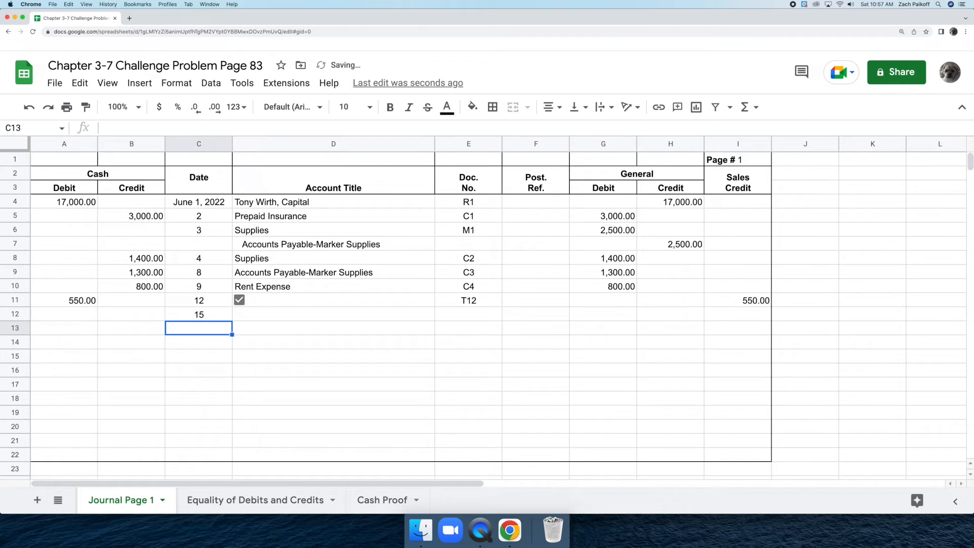
double_click(244, 314)
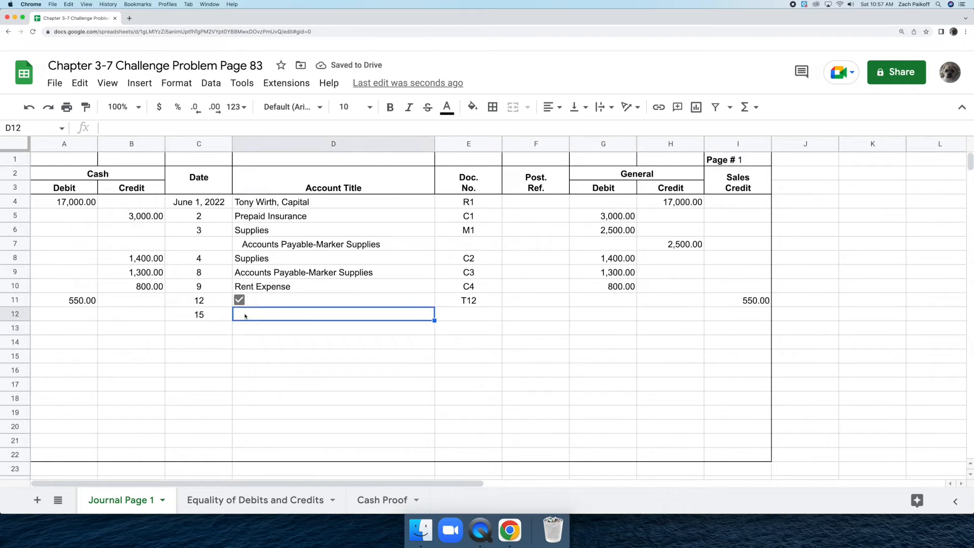
text(A)
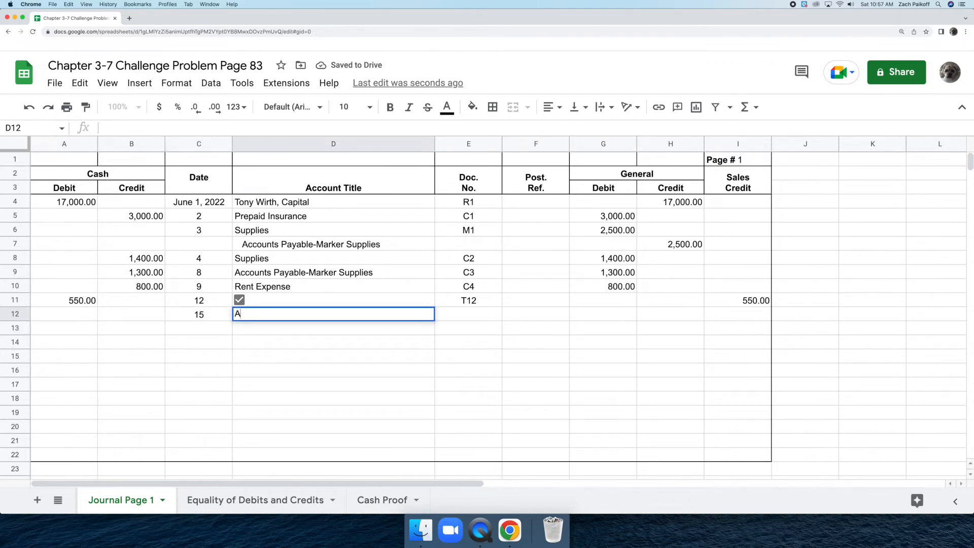
text(ccount)
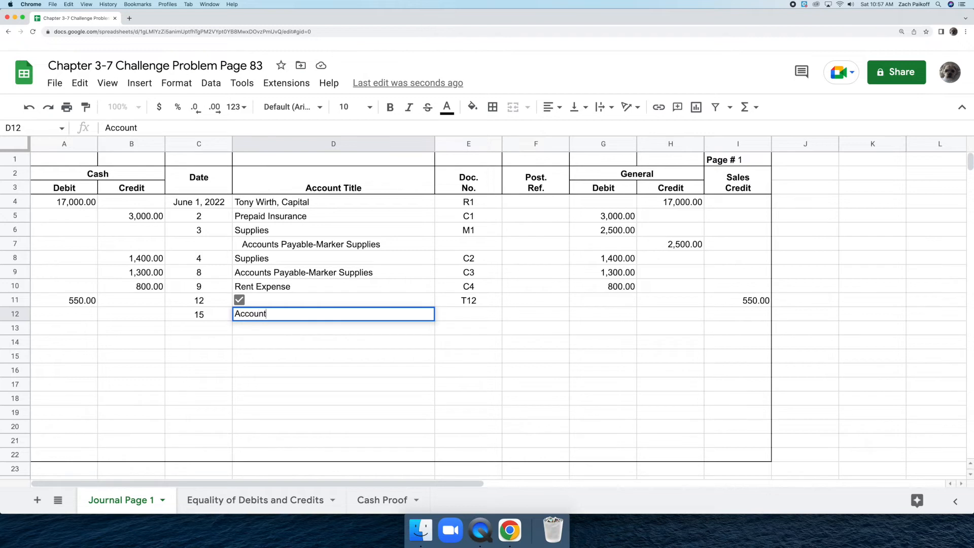
text(s Receivabl)
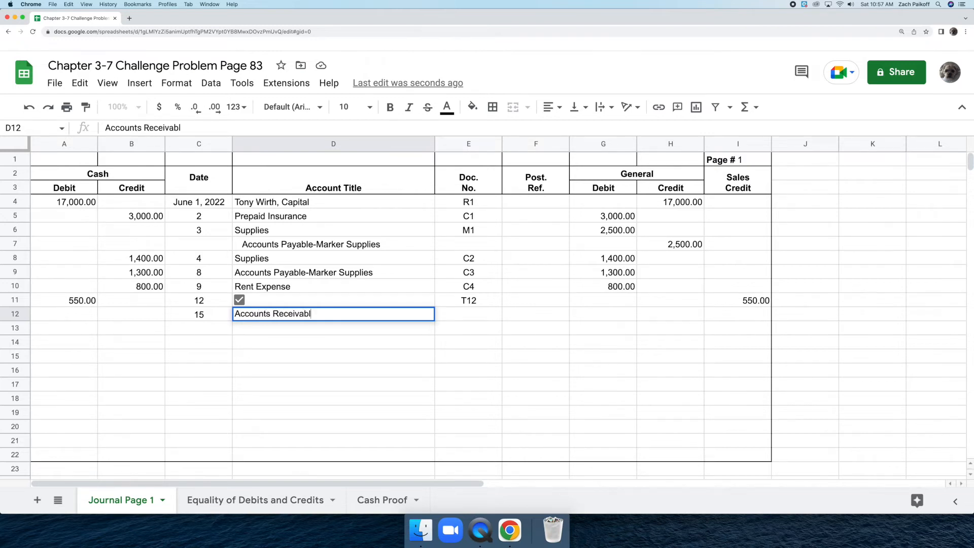
text(e-Amy's Uniforms)
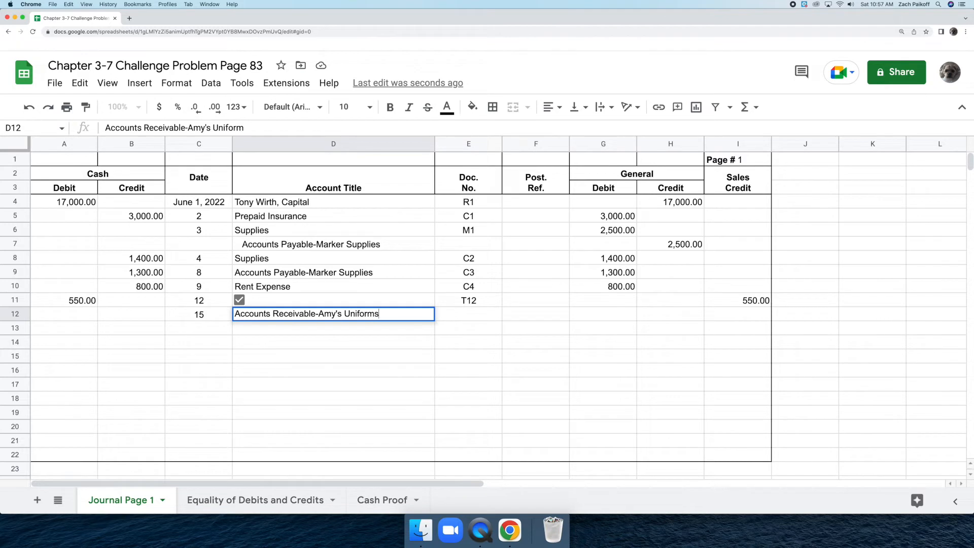
key(Return)
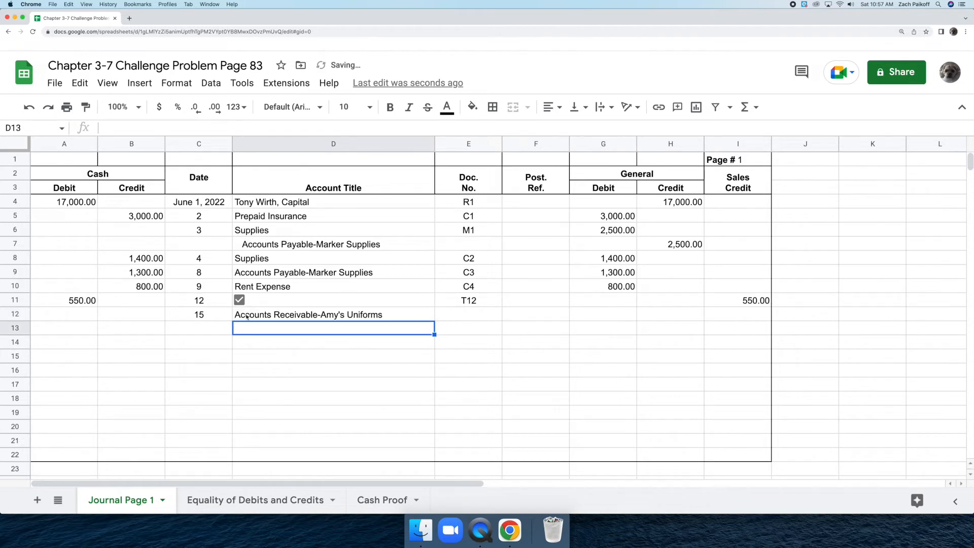
double_click(456, 313)
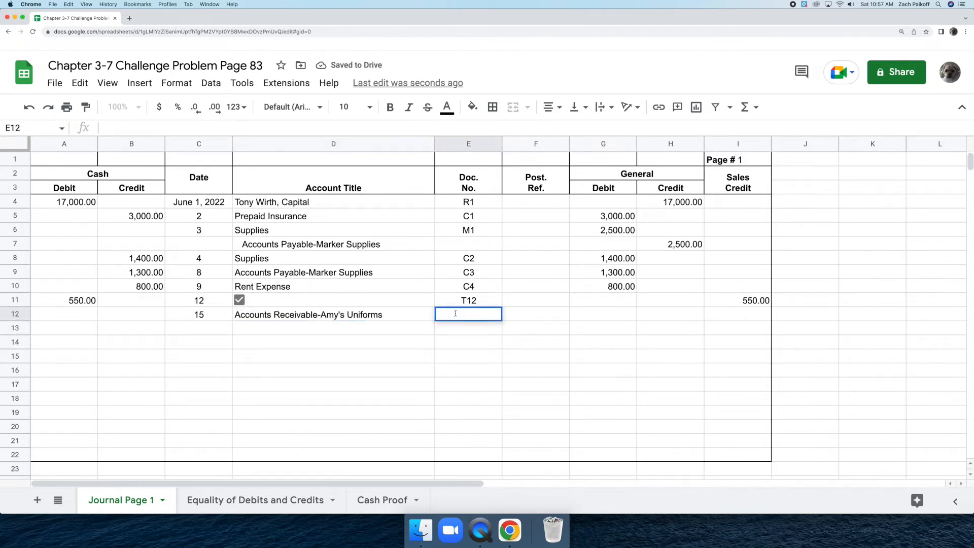
text(S1)
key(Return)
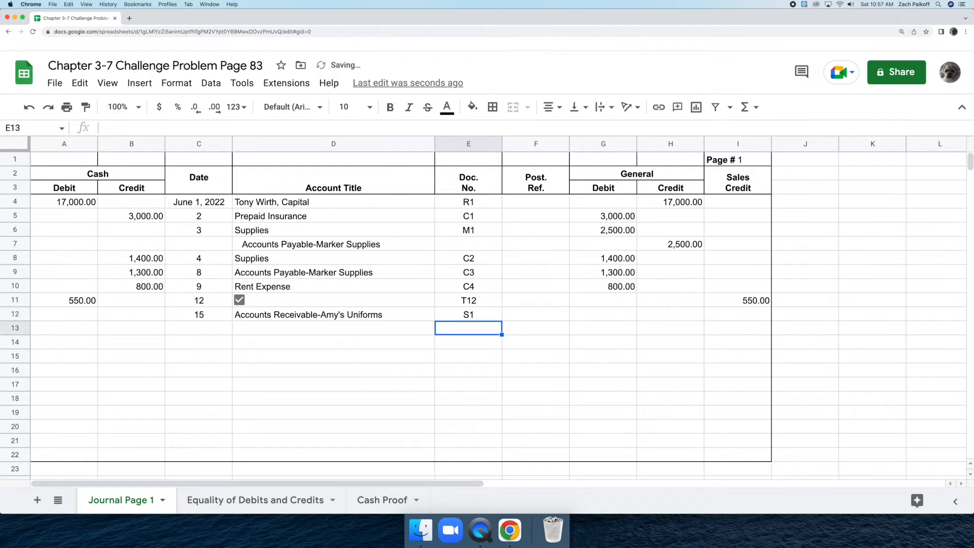
Step: Record 300 as the general debit and 300 as the sales credit for the Accounts Receivable-Amy's Uniforms entry
double_click(612, 314)
text(300)
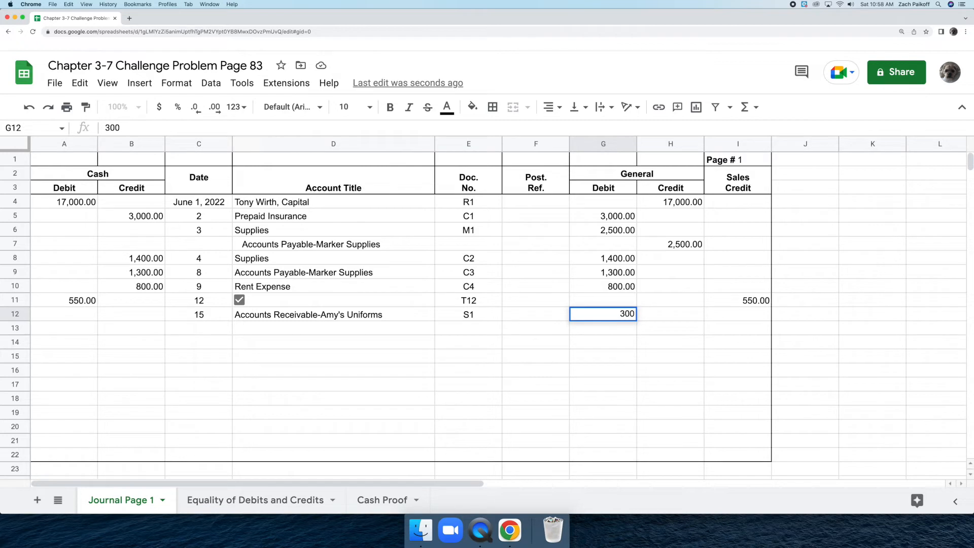
key(Return)
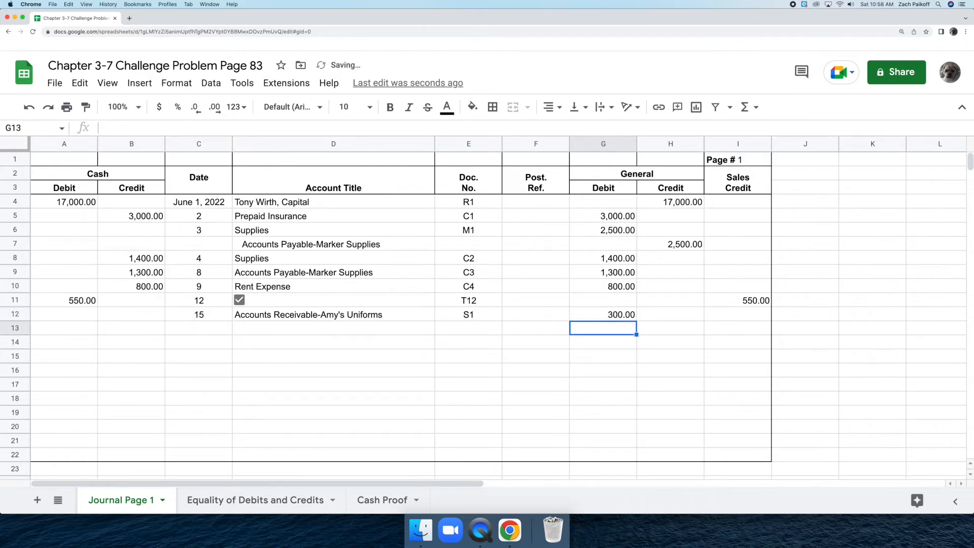
click(716, 313)
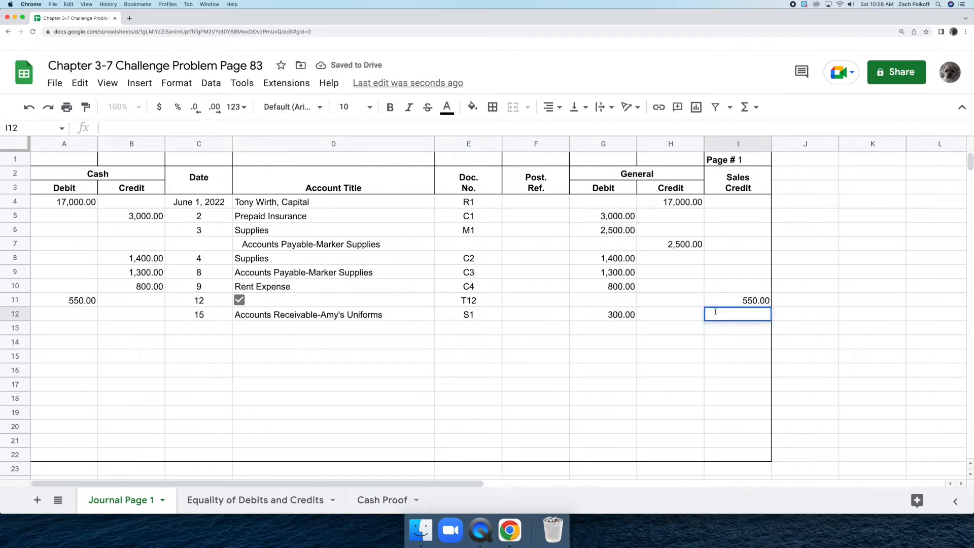
text(300)
key(Return)
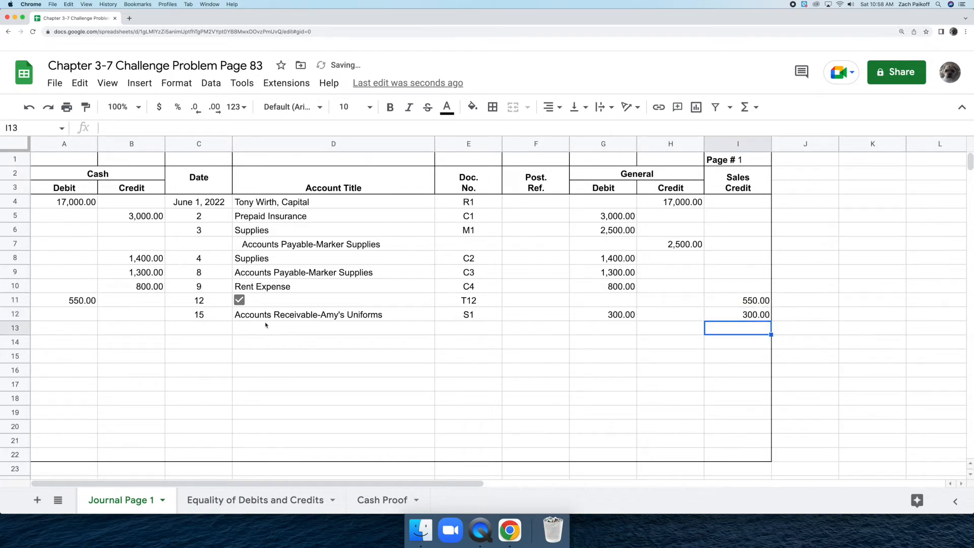
Step: Fill in row 13 with date 16, account title Utilities Expense, and document number C5
double_click(220, 328)
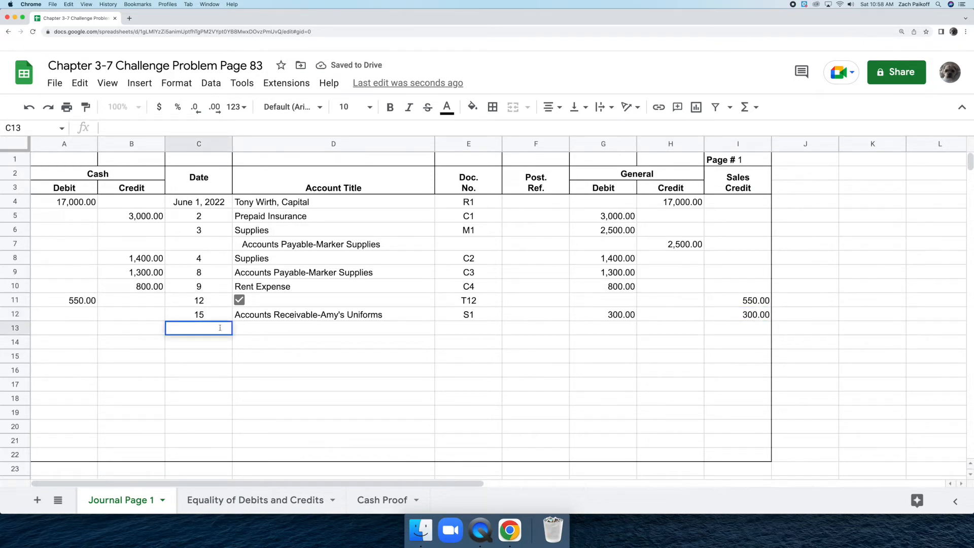
text(16)
key(Return)
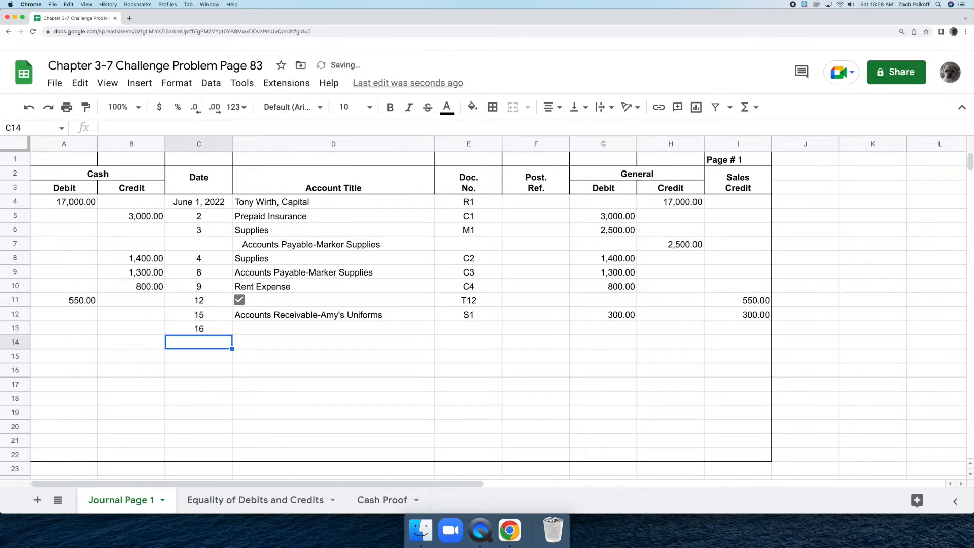
double_click(257, 328)
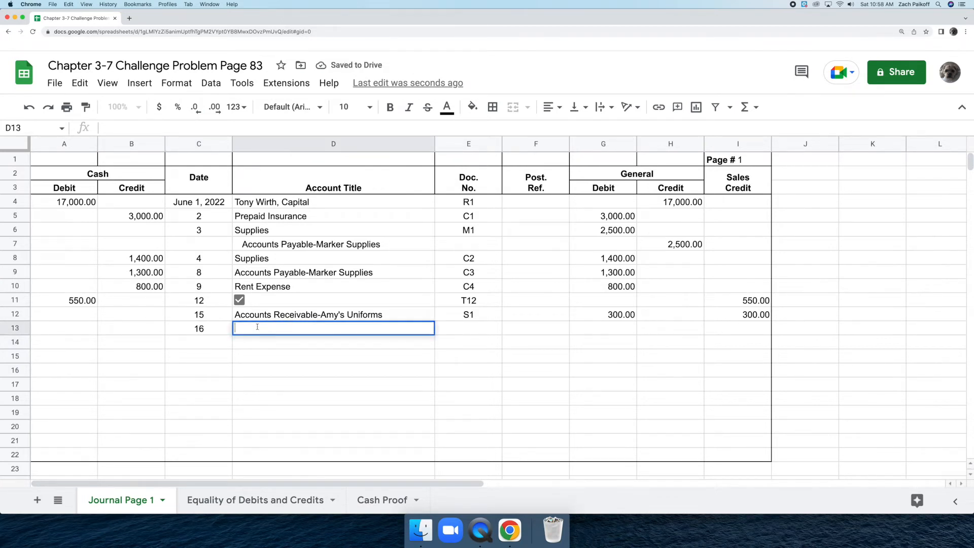
text(Utilities )
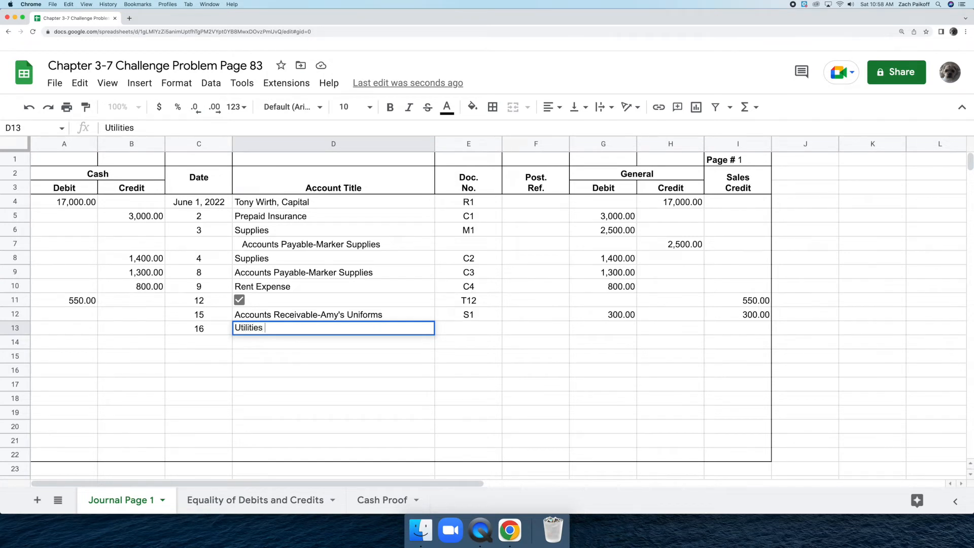
text(Expense)
key(Return)
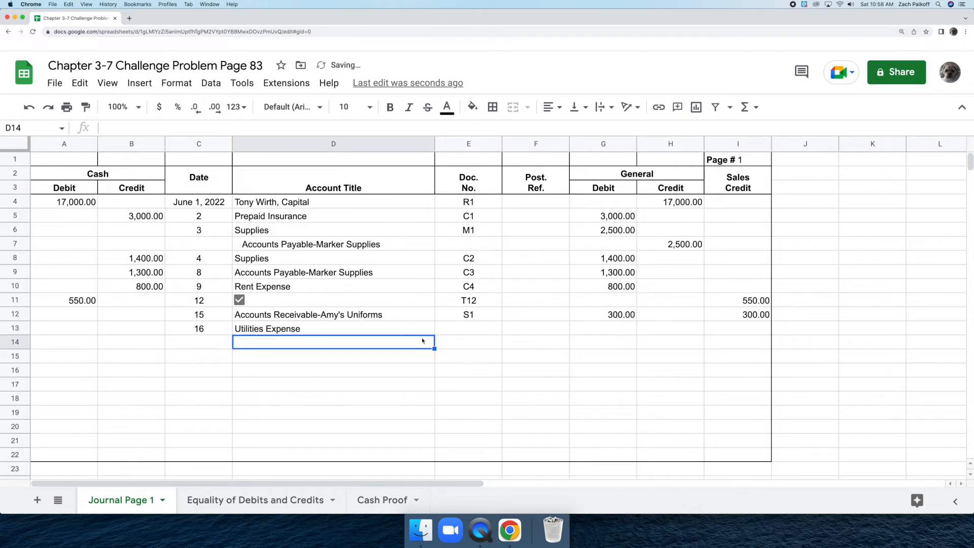
double_click(460, 326)
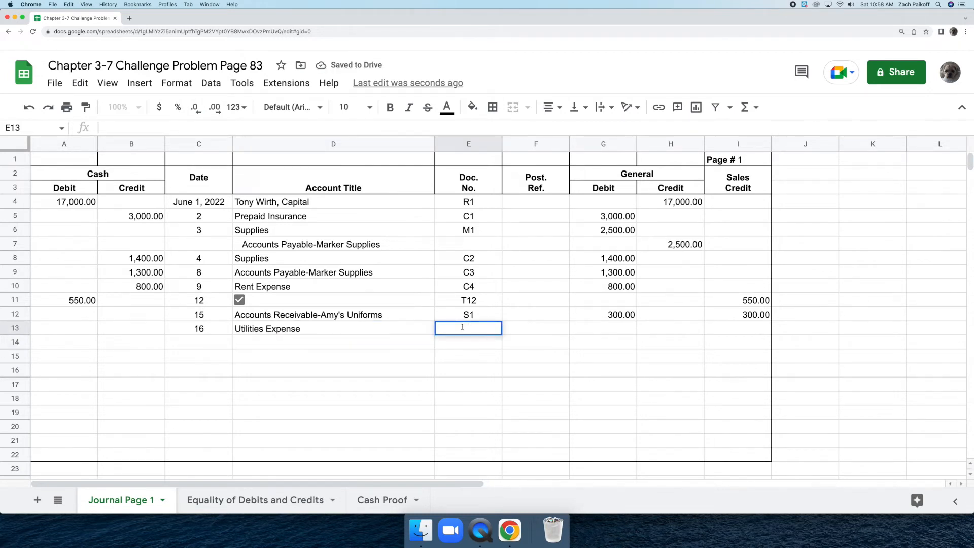
text(C5)
key(Return)
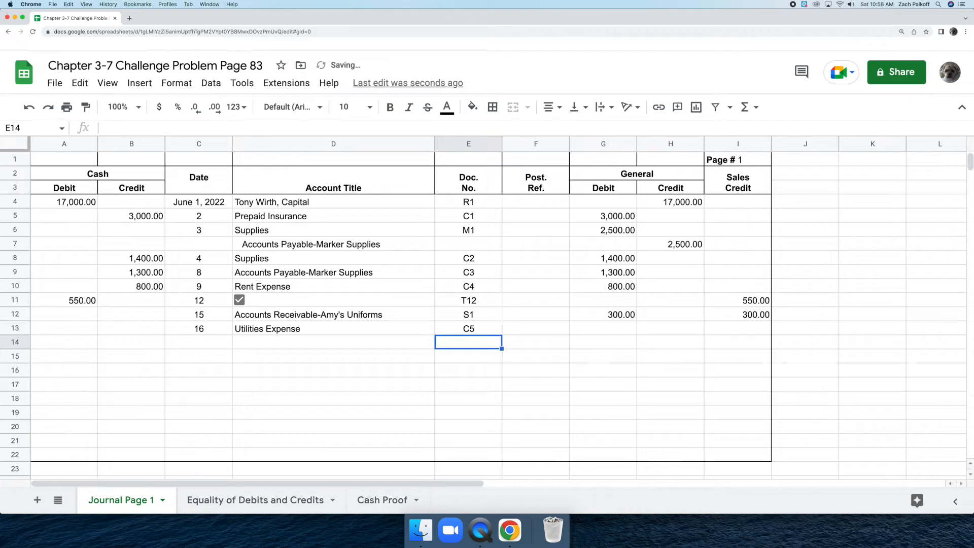
Step: Record 70 as the general debit and 70 as the cash credit for the Utilities Expense entry
double_click(588, 328)
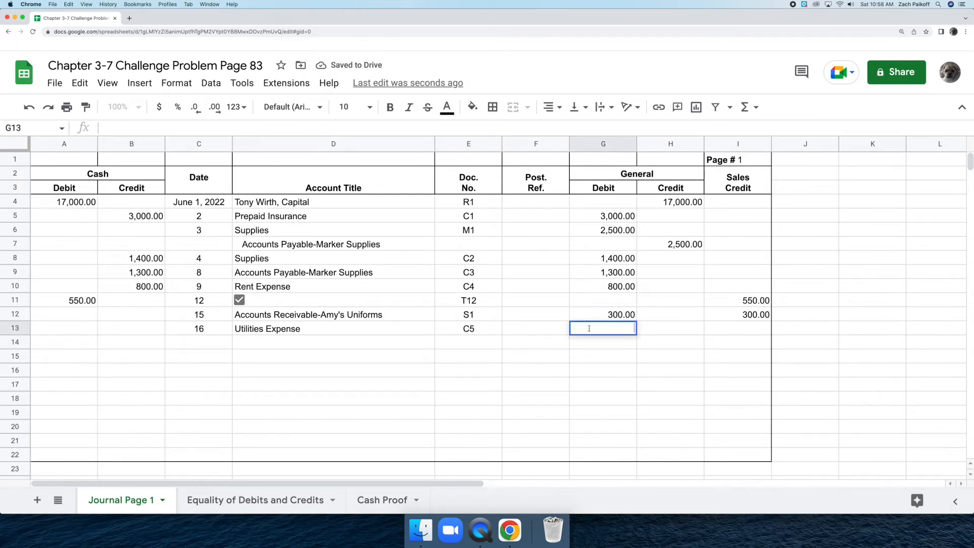
text(70)
key(Return)
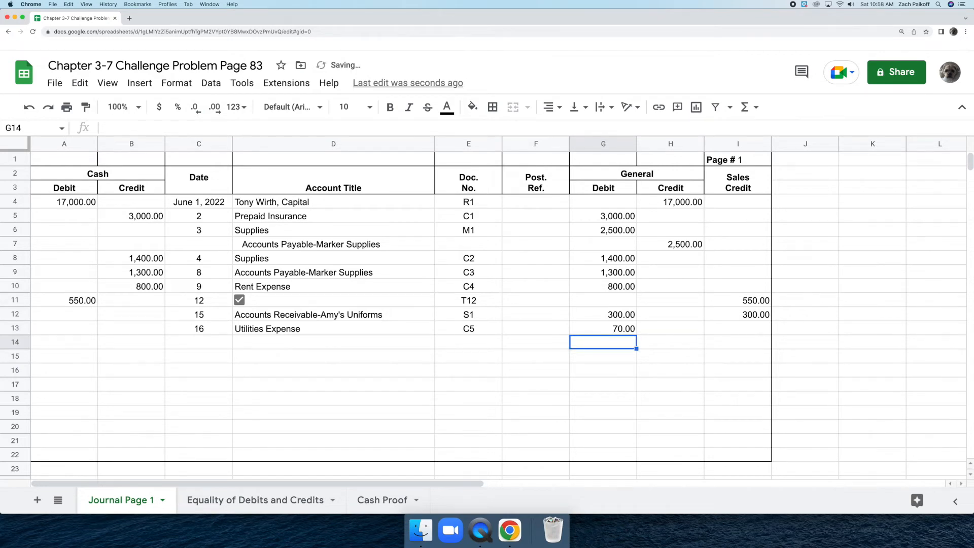
double_click(139, 325)
text(70)
key(Return)
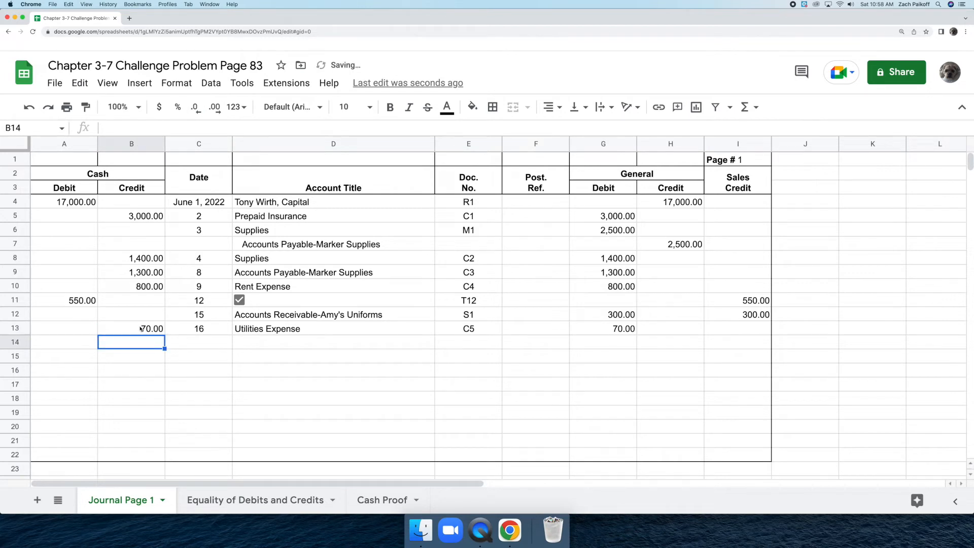
Step: Fill in row 14 with date 22, account title Accounts Receivable-Amy's Uniforms, and document number R2
double_click(192, 343)
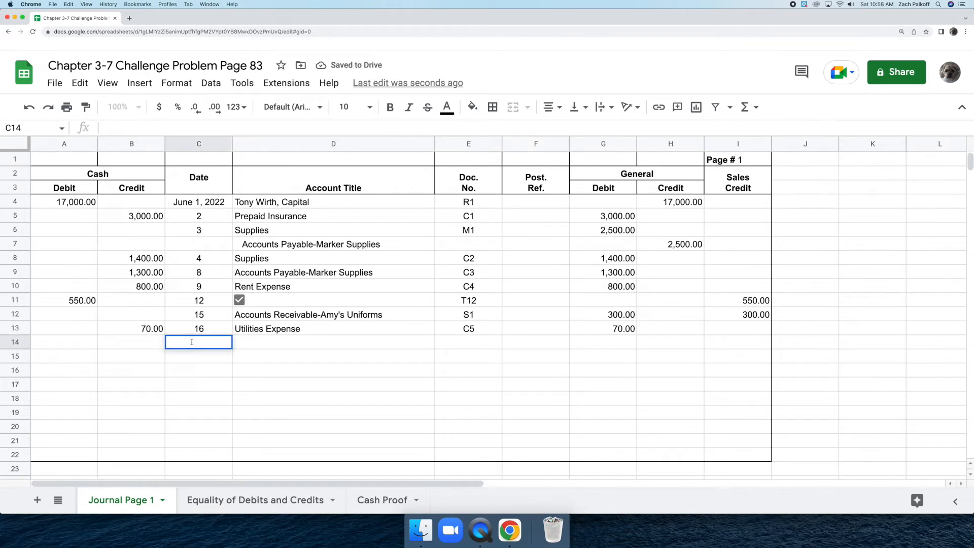
text(22)
key(Return)
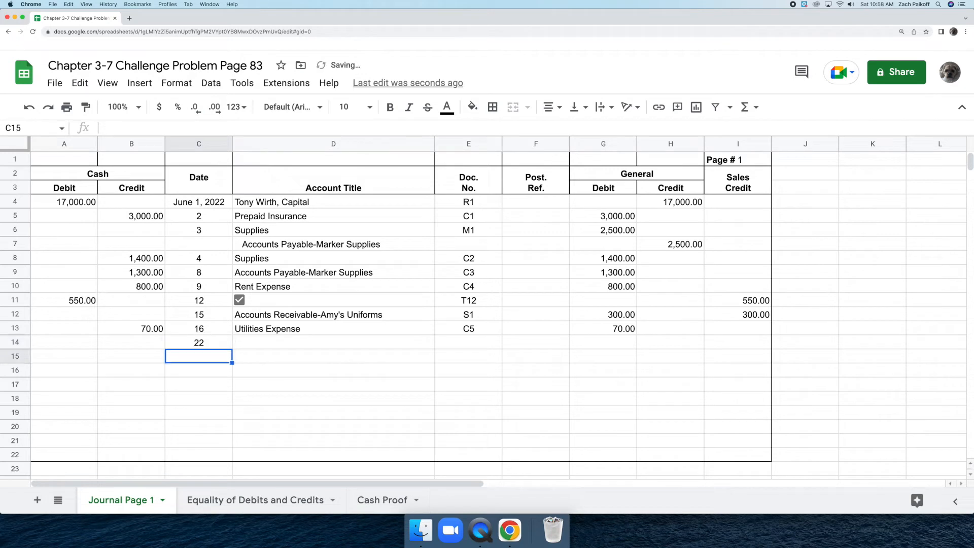
double_click(258, 343)
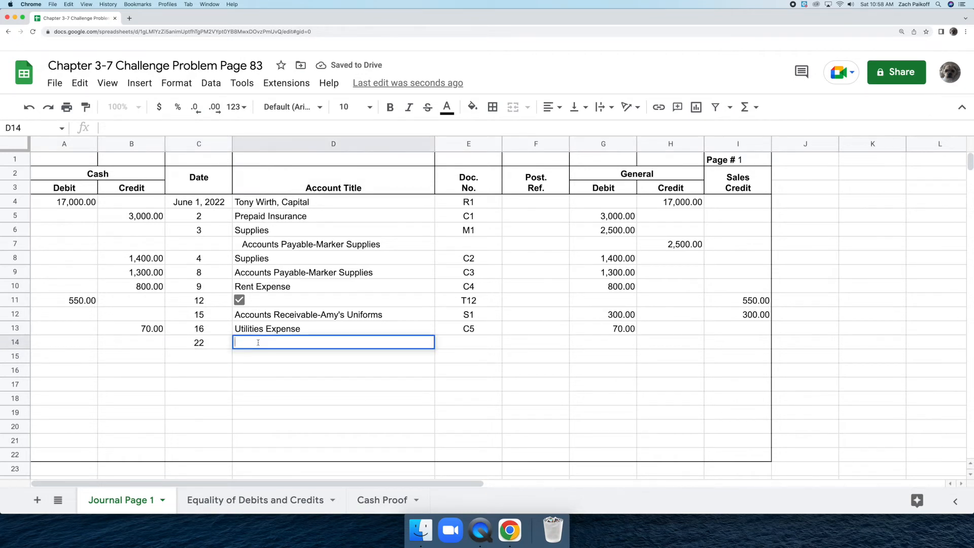
text(Accounts )
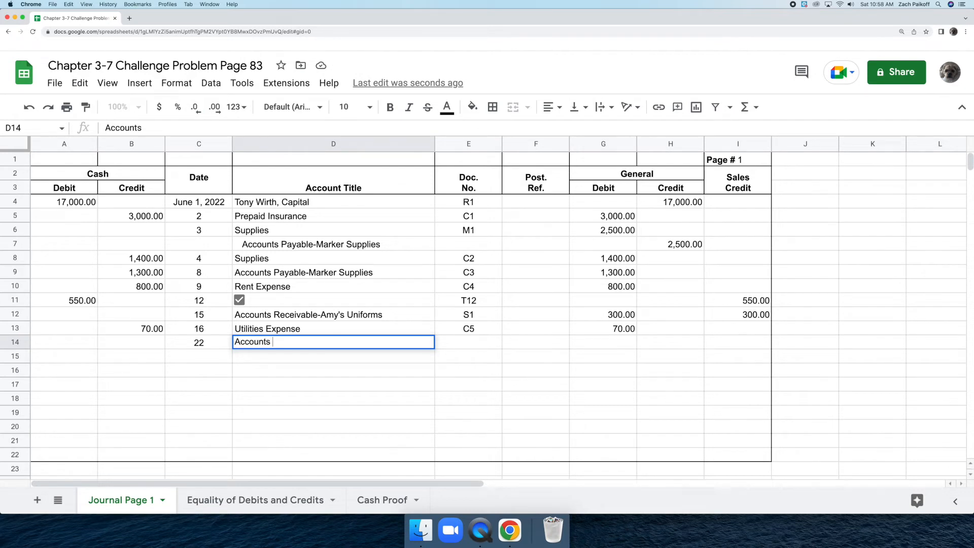
text(Receivable)
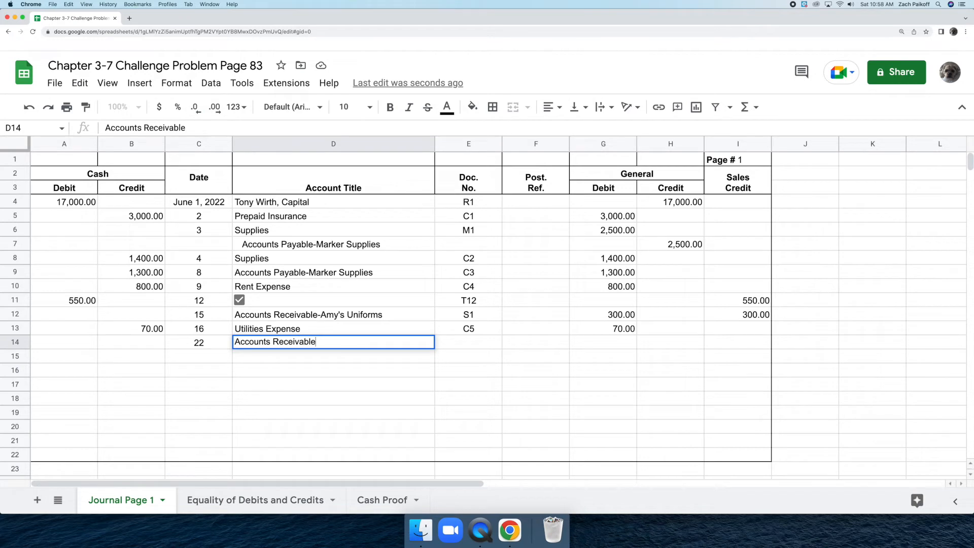
text(-Amy's Uniforms)
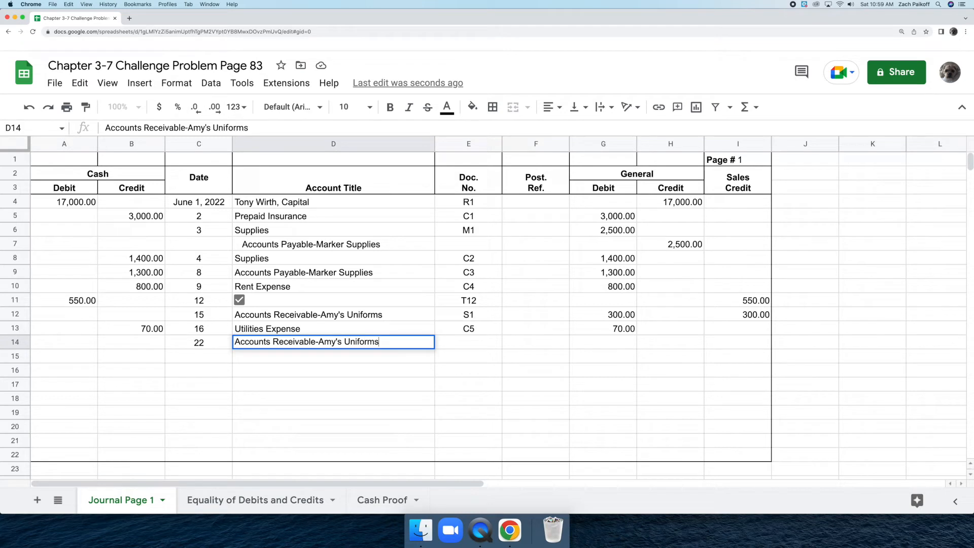
key(Return)
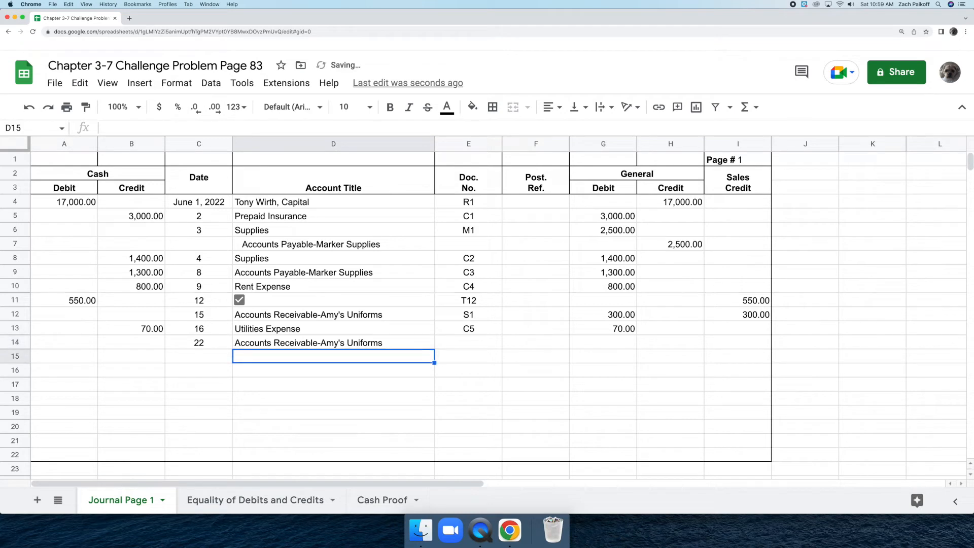
click(450, 346)
text(R)
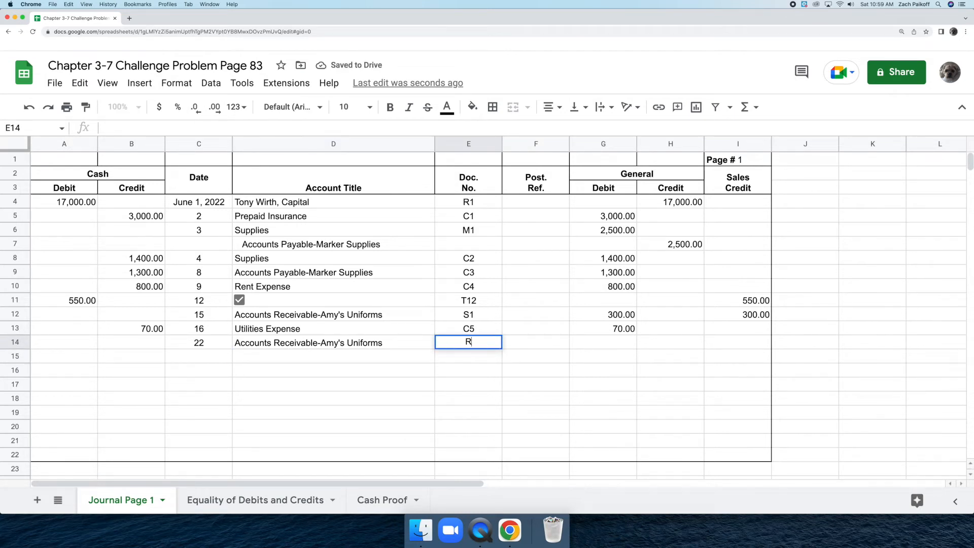
text(2)
key(Return)
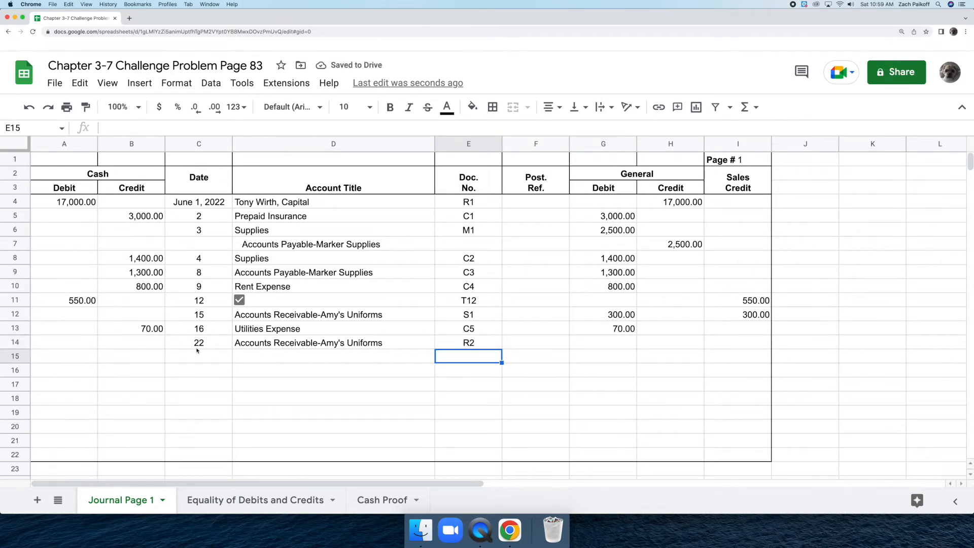
Step: Record 300 as the cash debit and 300 as the general credit for the June 22 Accounts Receivable-Amy's Uniforms entry
click(80, 341)
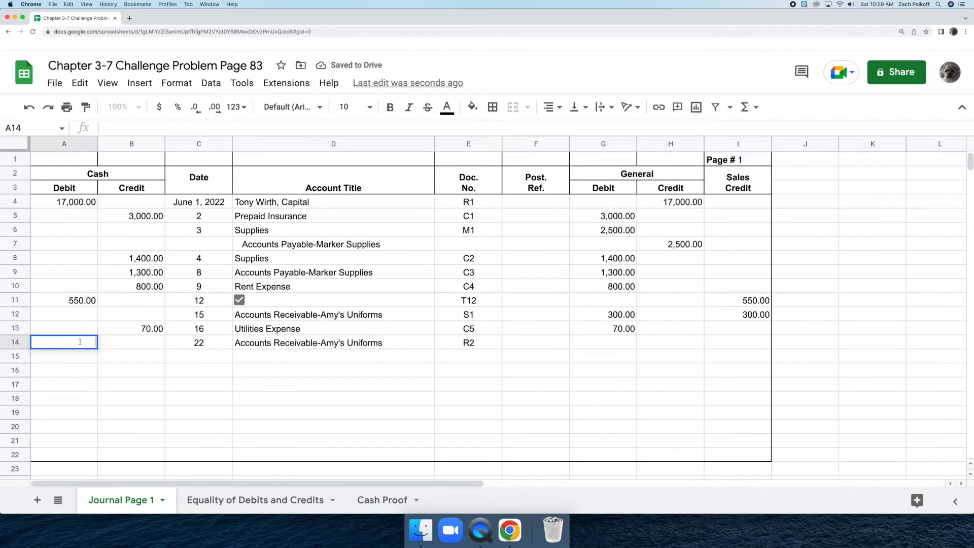
text(300)
key(Return)
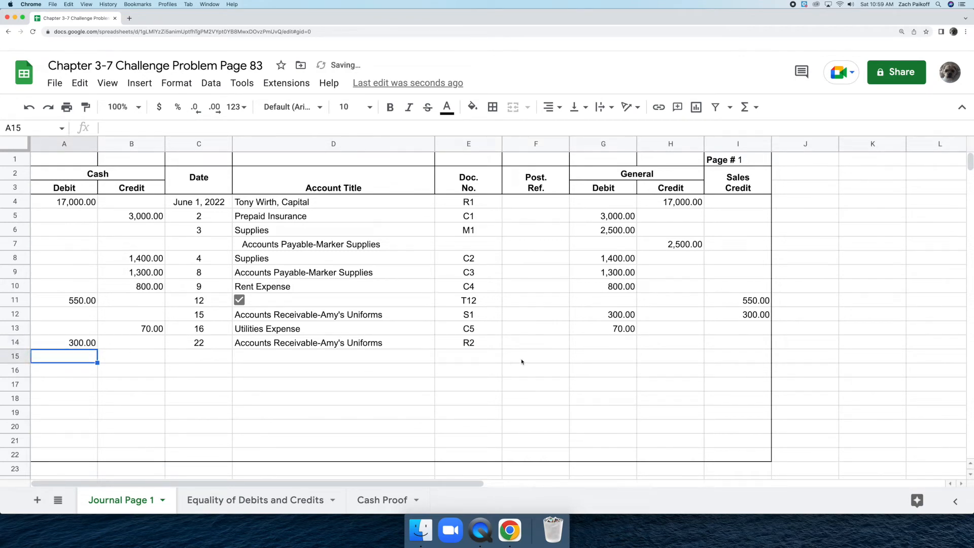
double_click(659, 344)
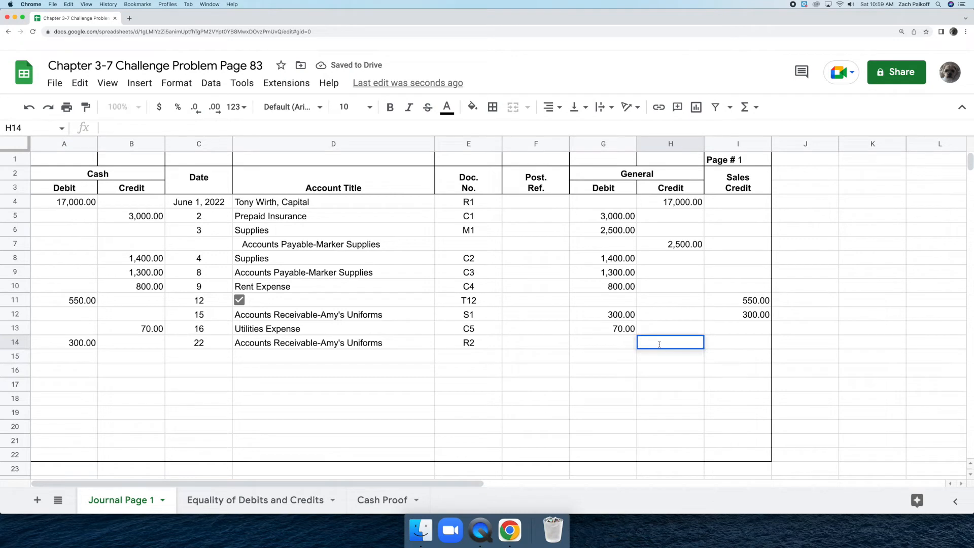
text(300)
key(Return)
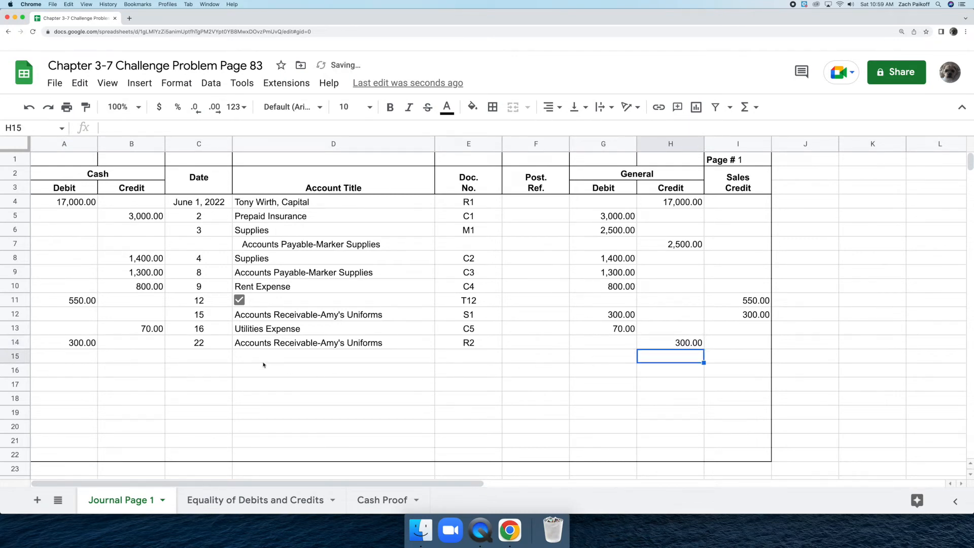
Step: Fill in row 15 with date 25, the owner's Drawing account as the account title, and document number C6
click(209, 359)
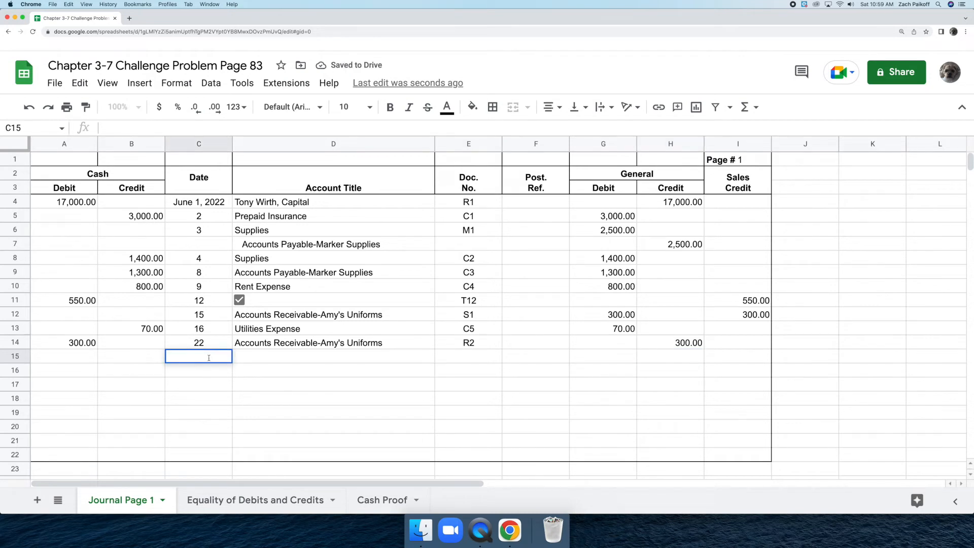
text(25)
key(Return)
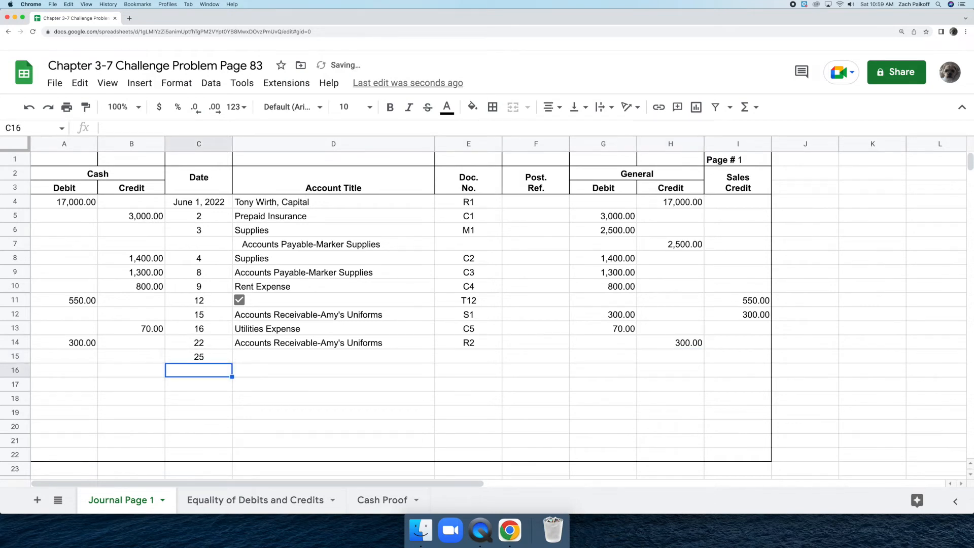
double_click(252, 357)
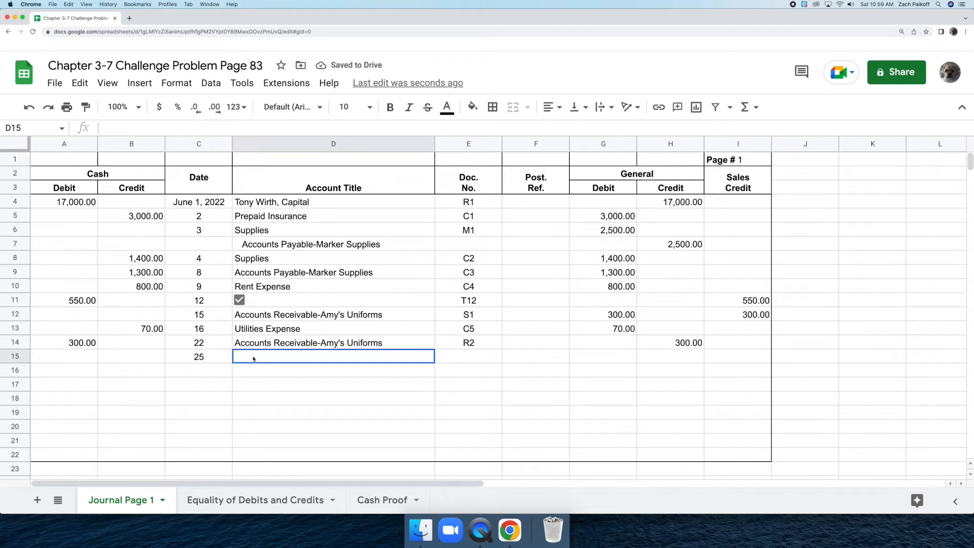
text(T)
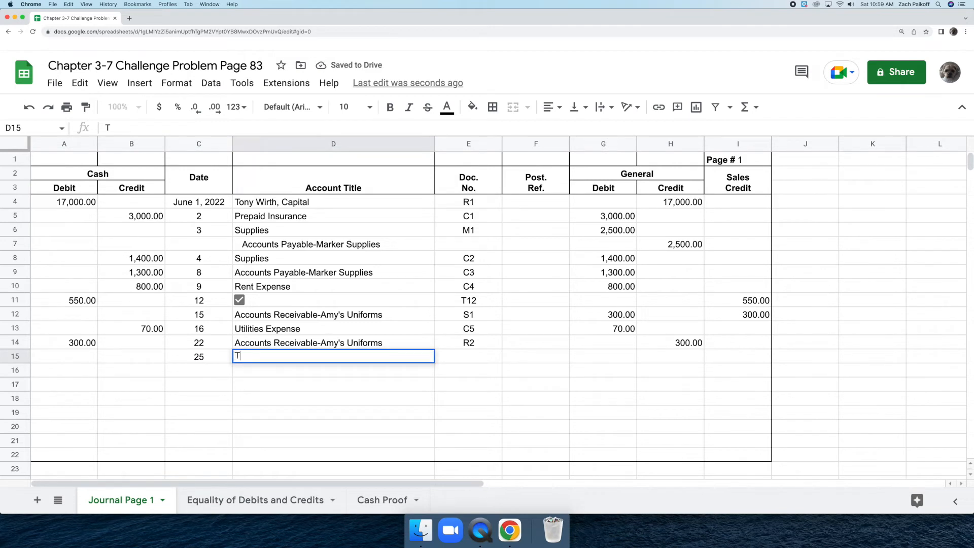
text(ony W)
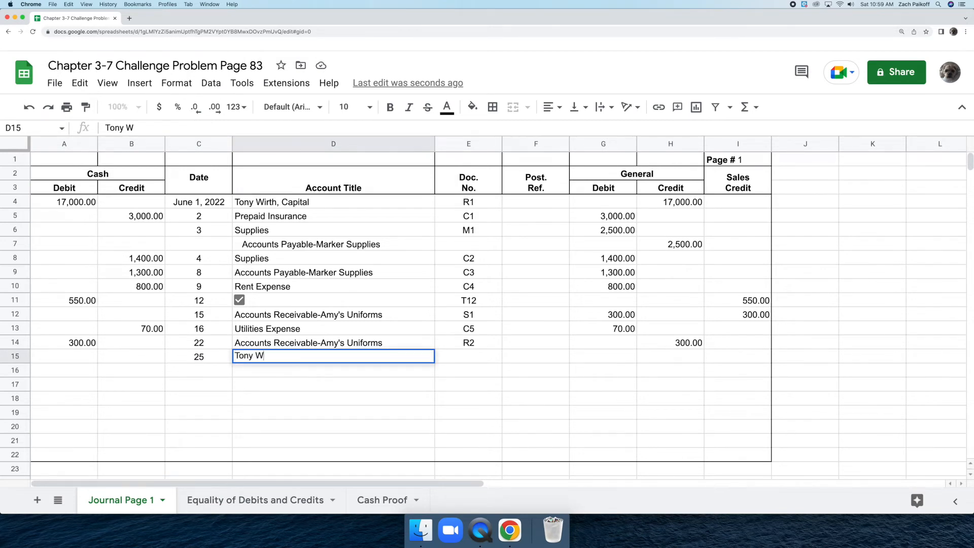
text(irth, Drawing)
key(Return)
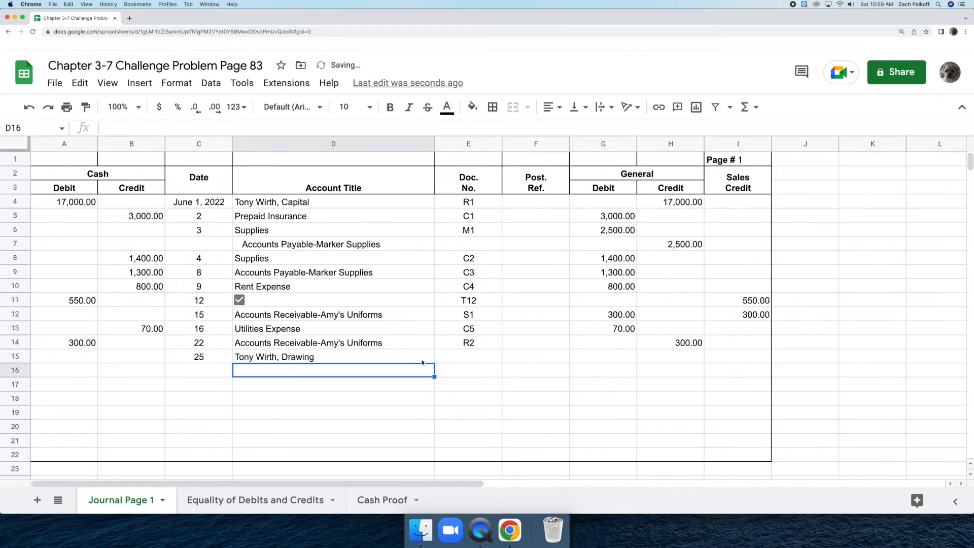
double_click(458, 357)
text(C6)
key(Return)
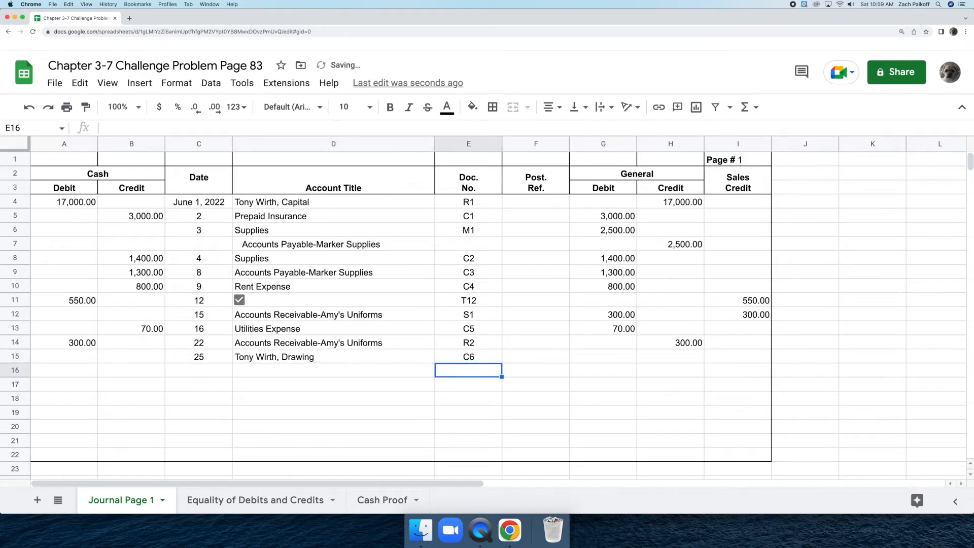
Step: Record 900 as the general debit and 900 as the cash credit for the owner's Drawing entry
double_click(593, 355)
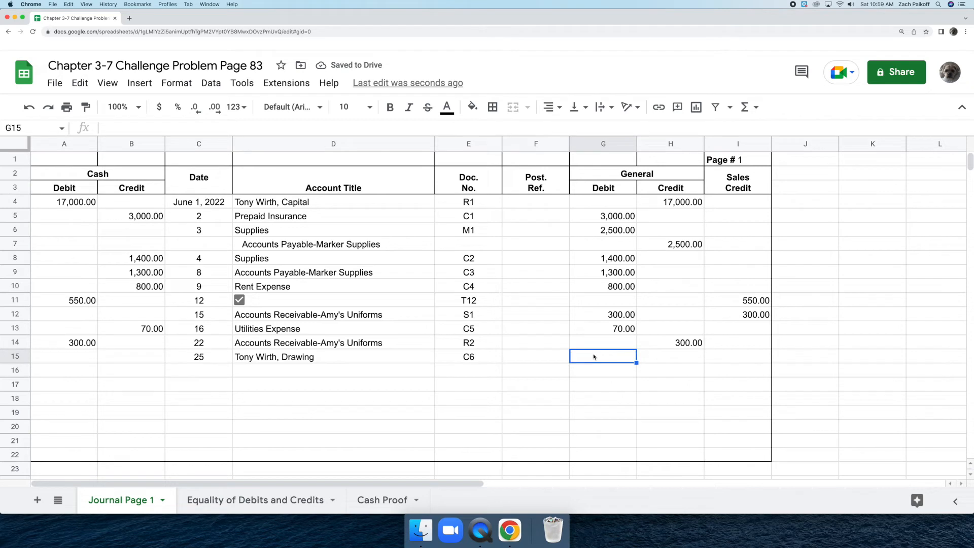
text(900)
key(Return)
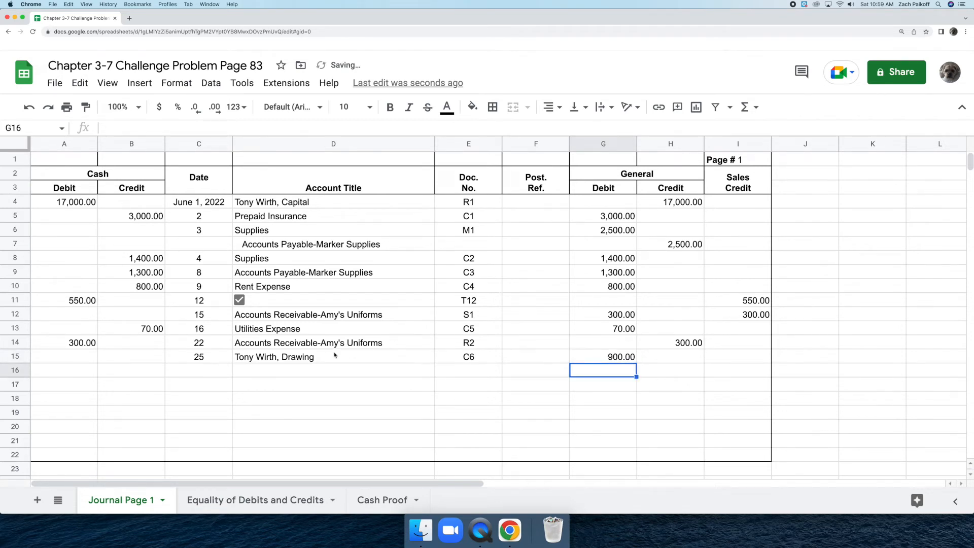
double_click(152, 357)
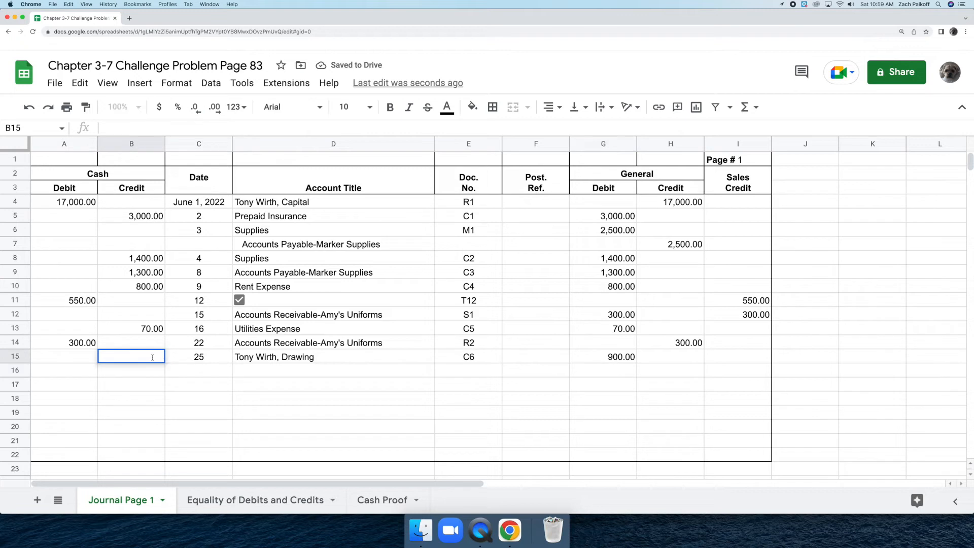
text(900)
key(Return)
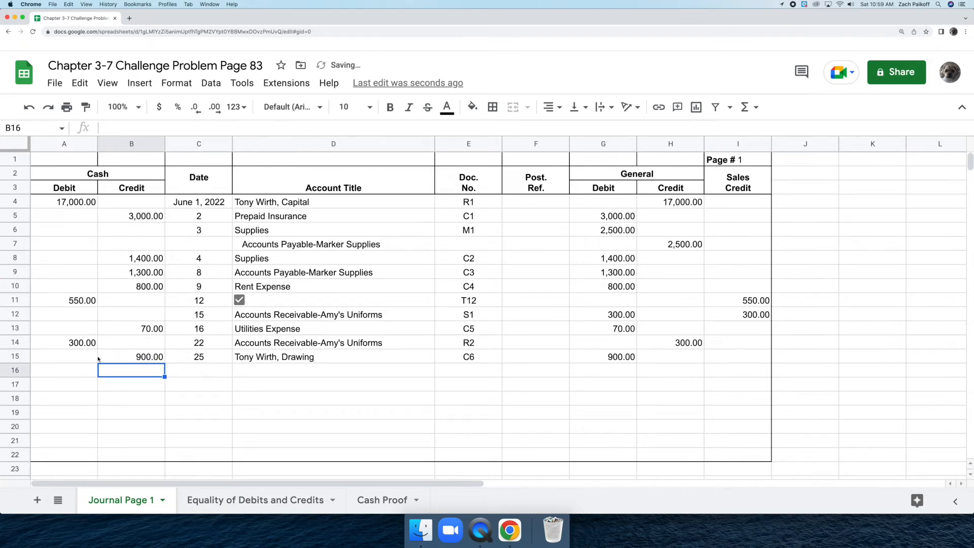
Step: Add a single thin bottom border under the cash debit and credit cells A15:B15
drag(76, 356, 126, 357)
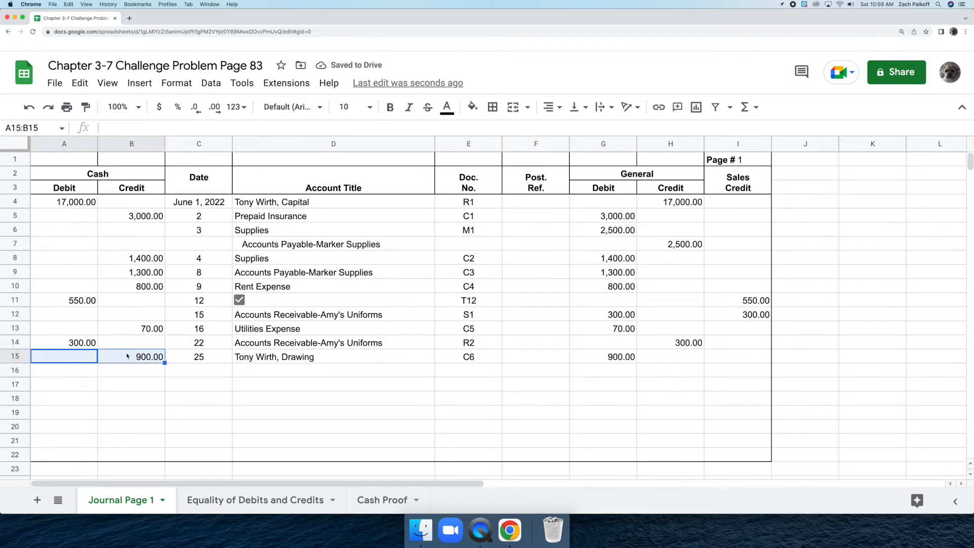
click(492, 107)
click(592, 154)
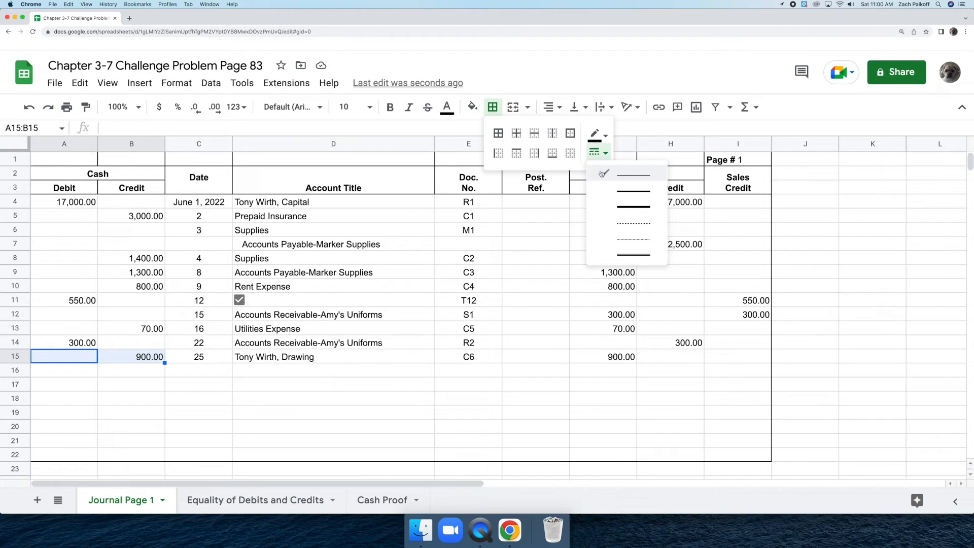
click(592, 154)
click(553, 154)
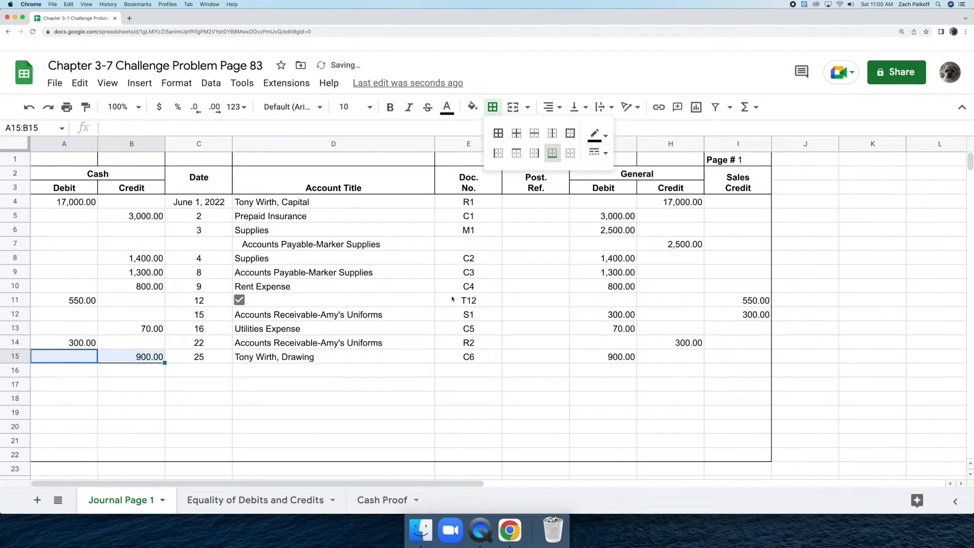
Step: Add a bottom border under the general debit, general credit and sales credit cells G15:I15
drag(594, 358, 711, 358)
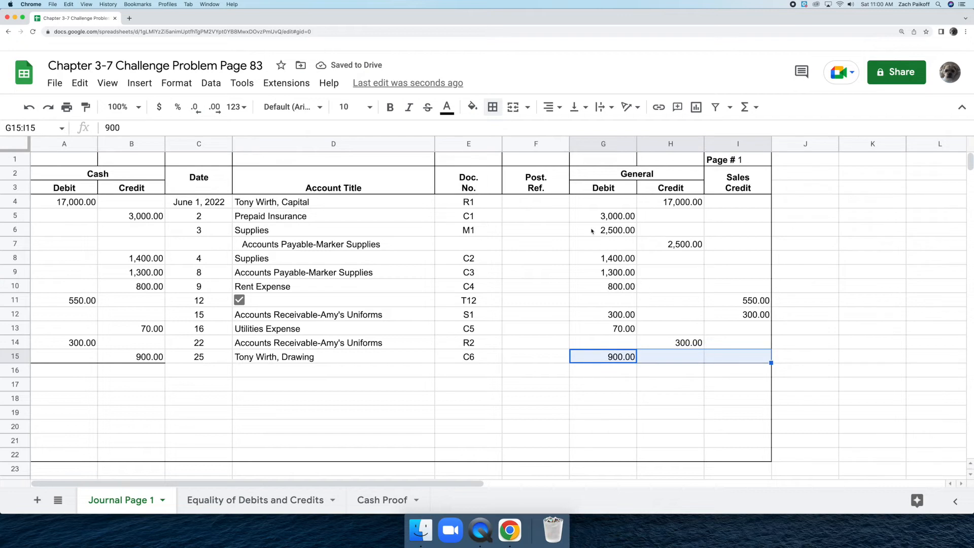
click(492, 107)
click(552, 152)
click(602, 371)
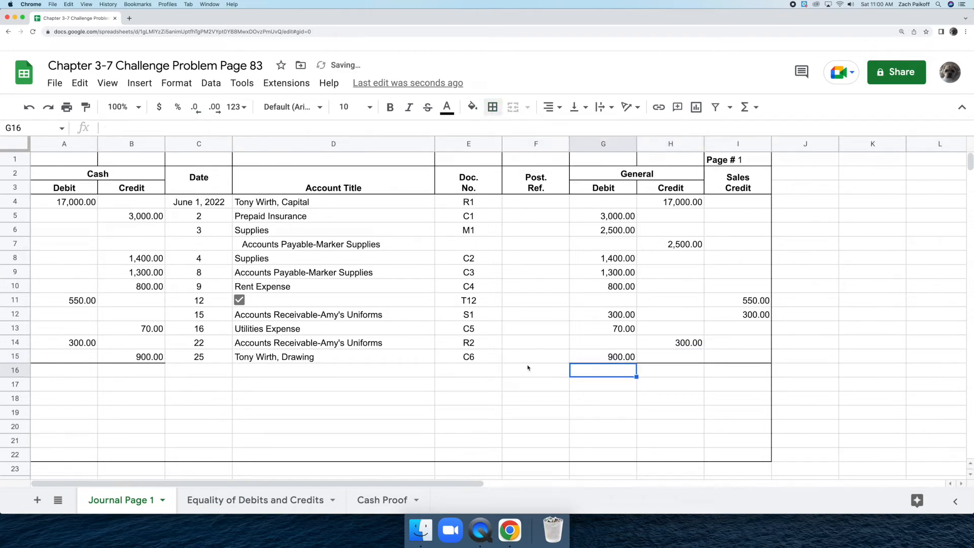
Step: Total the cash debit column in A16 with a SUM formula over A4:A14
click(74, 371)
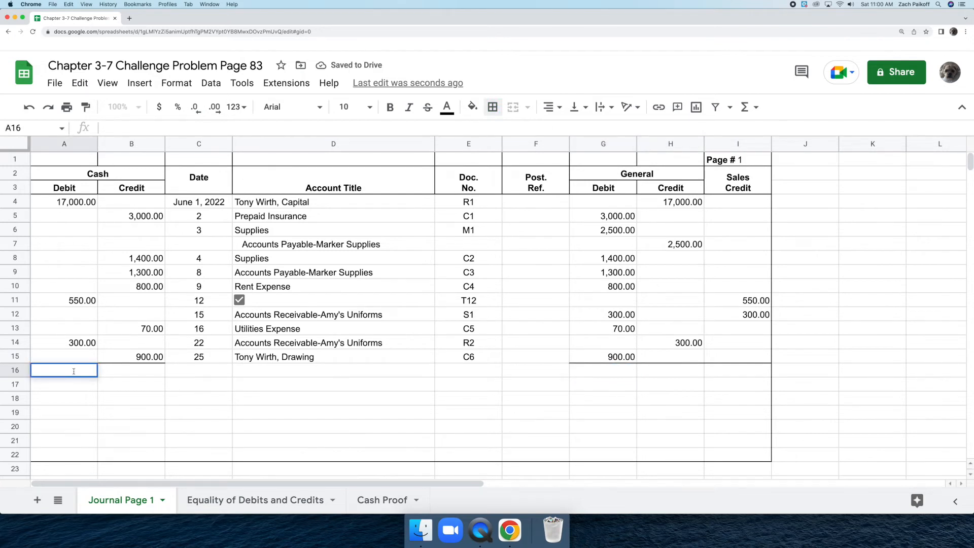
text(=sum)
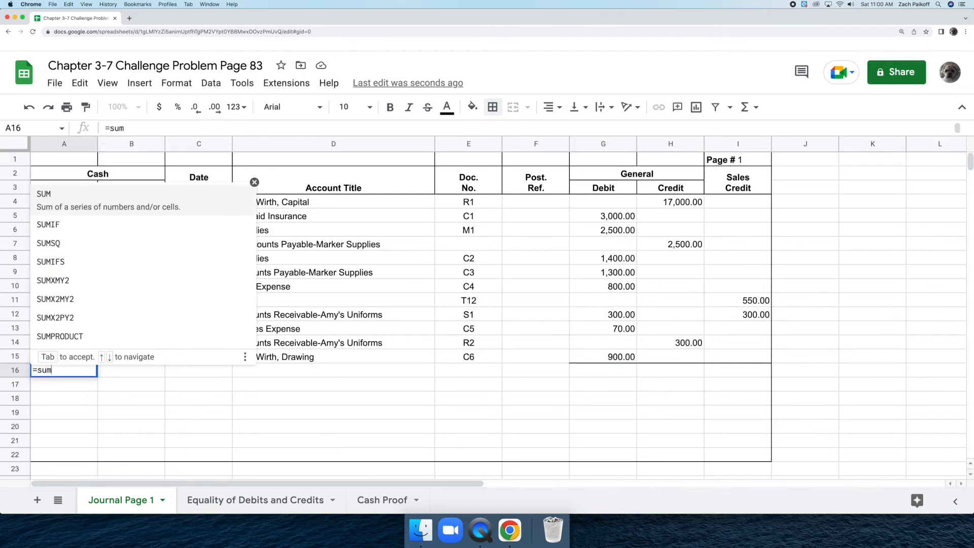
click(94, 201)
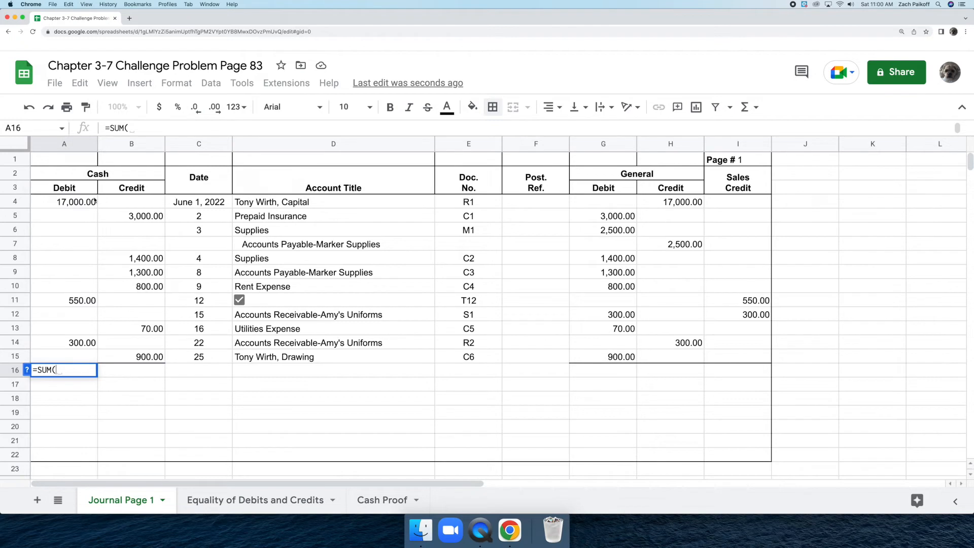
drag(90, 202, 93, 349)
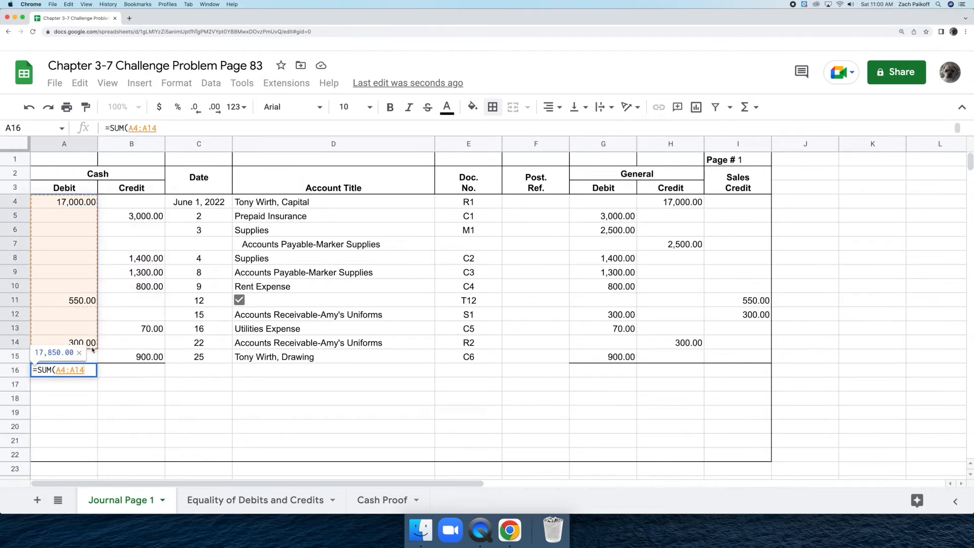
key(Return)
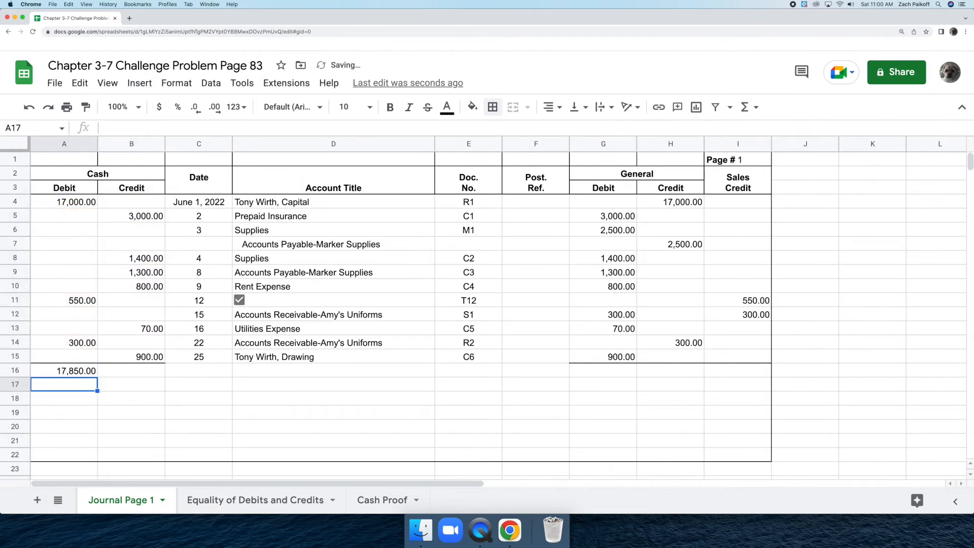
Step: Total the cash credit column in B16 with a SUM formula over B5:B15
click(128, 371)
text(=sum)
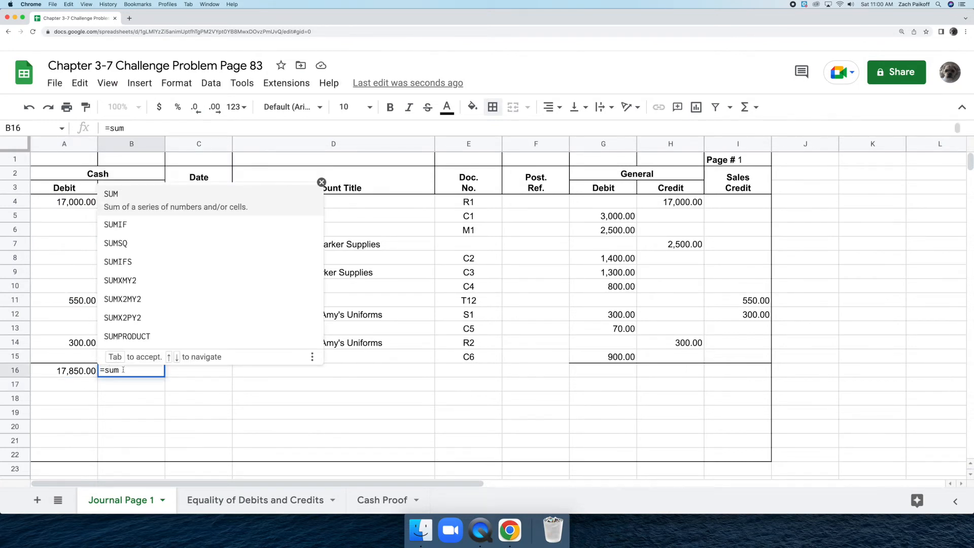
click(146, 203)
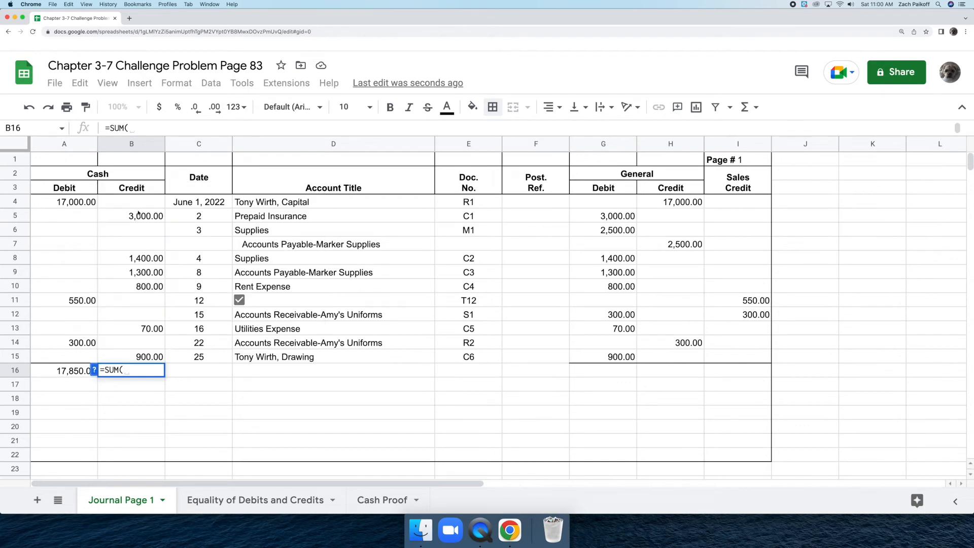
drag(125, 220, 155, 358)
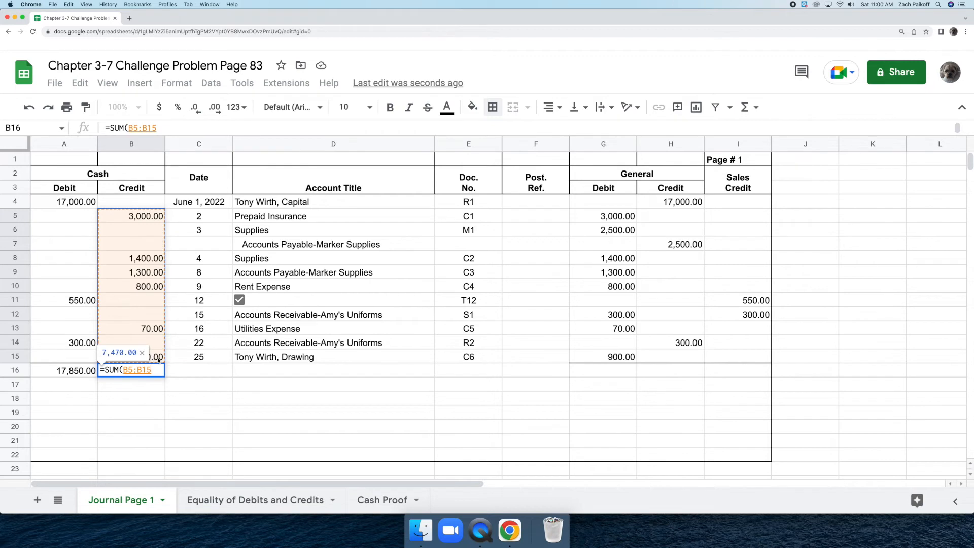
key(Return)
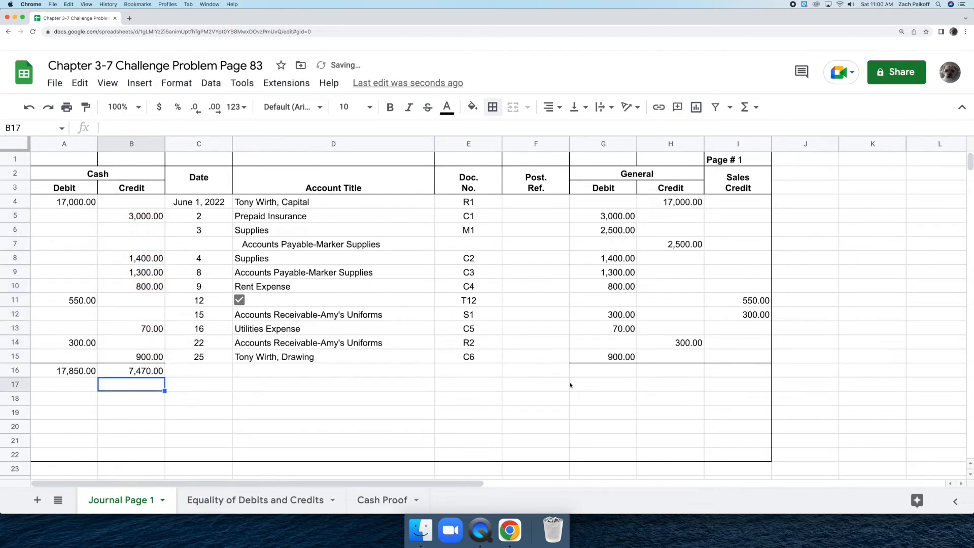
Step: Total the general debit column in G16 with a SUM formula over G5:G15
click(589, 371)
text(=sum)
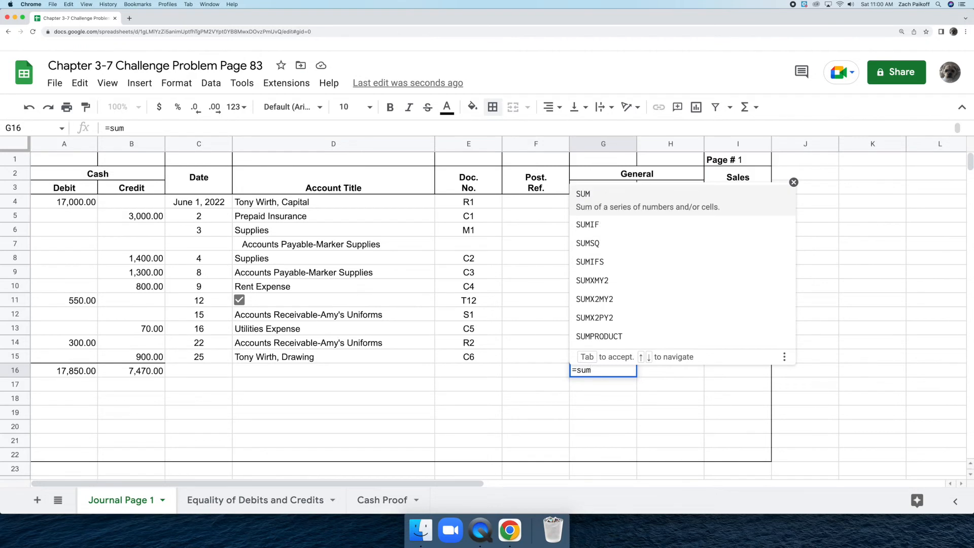
click(629, 205)
drag(620, 213, 629, 357)
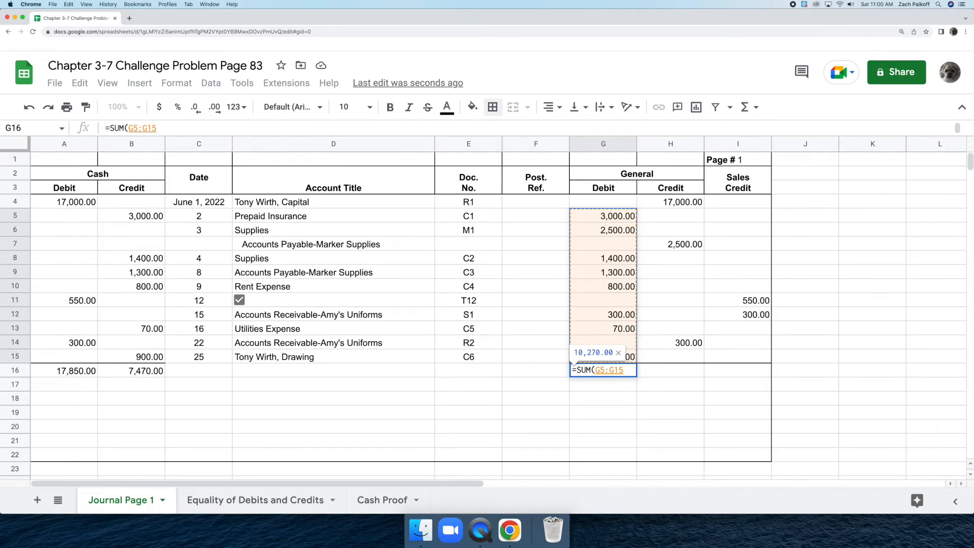
key(Return)
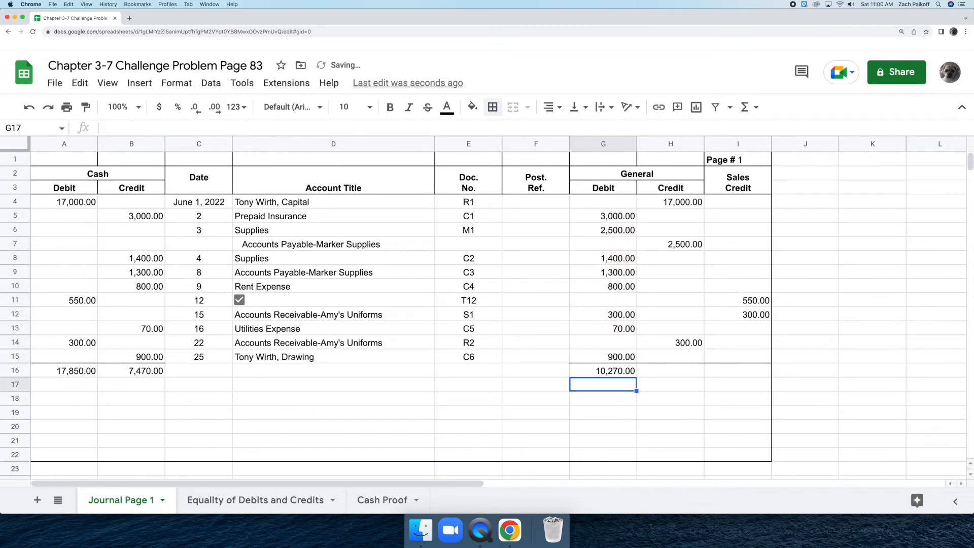
Step: Total the general credit column in H16 with a SUM formula over H4:H14
click(677, 368)
text(=sum)
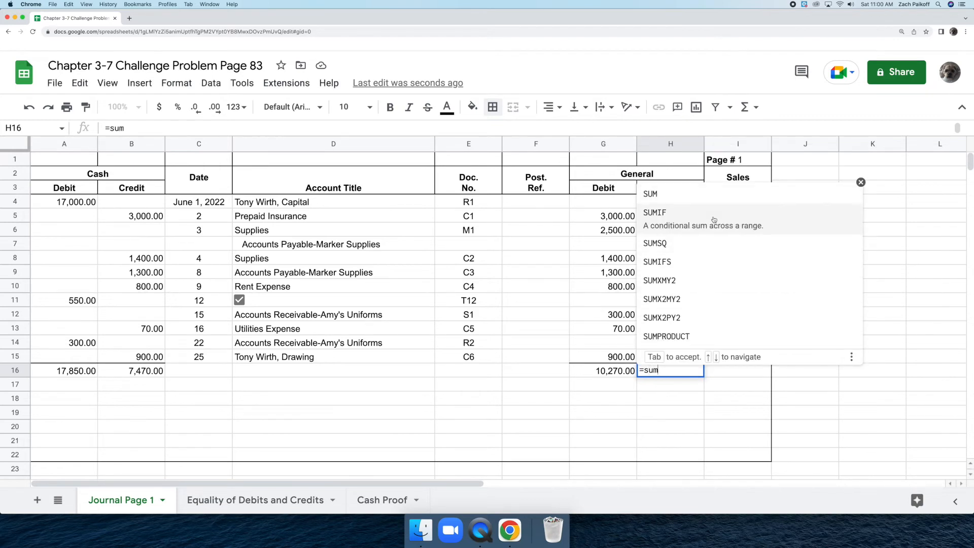
key(Tab)
drag(699, 201, 696, 344)
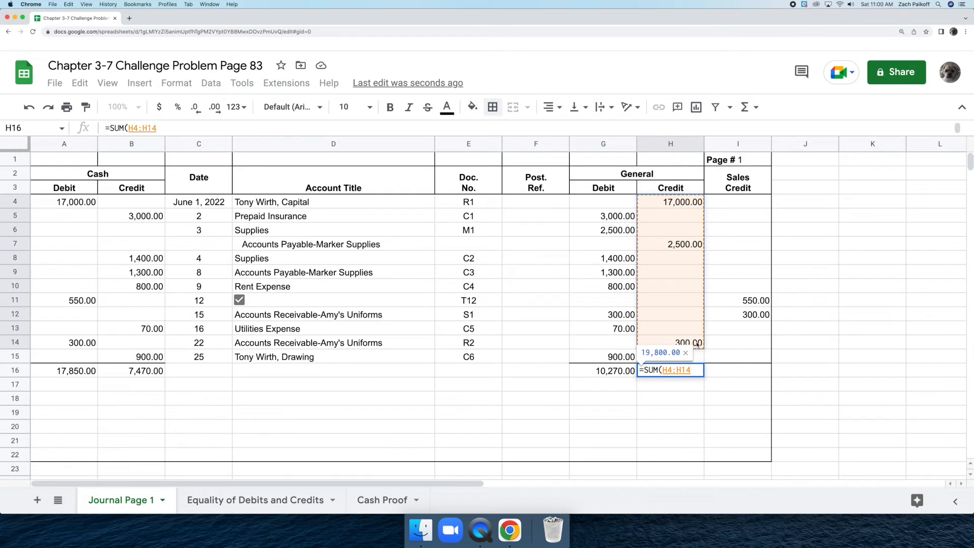
key(Return)
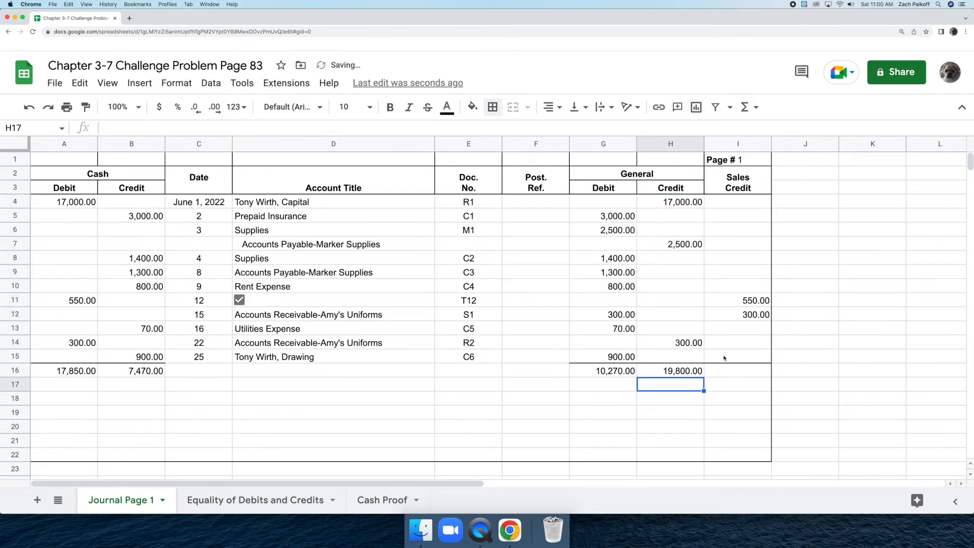
Step: Total the sales credit column in I16 with a formula adding I11 and I12
click(736, 369)
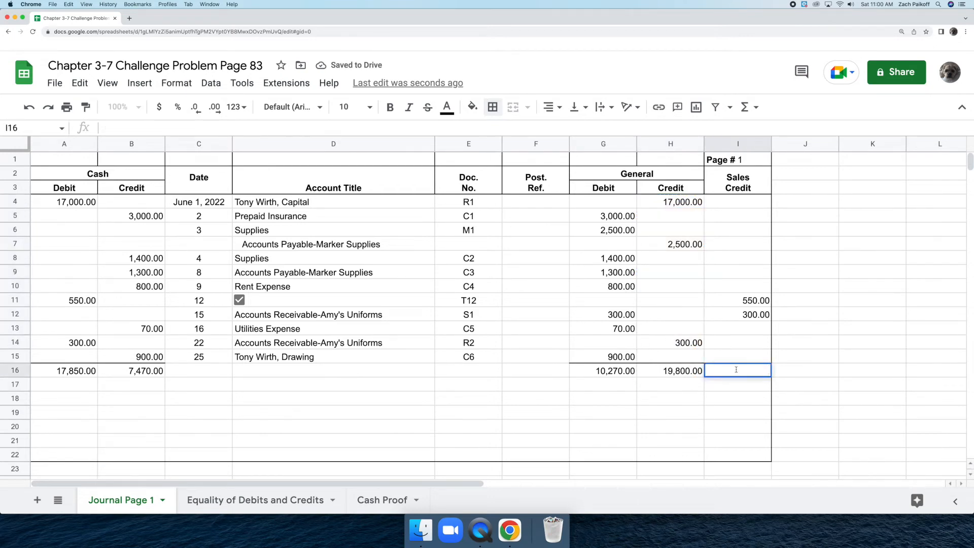
text(=)
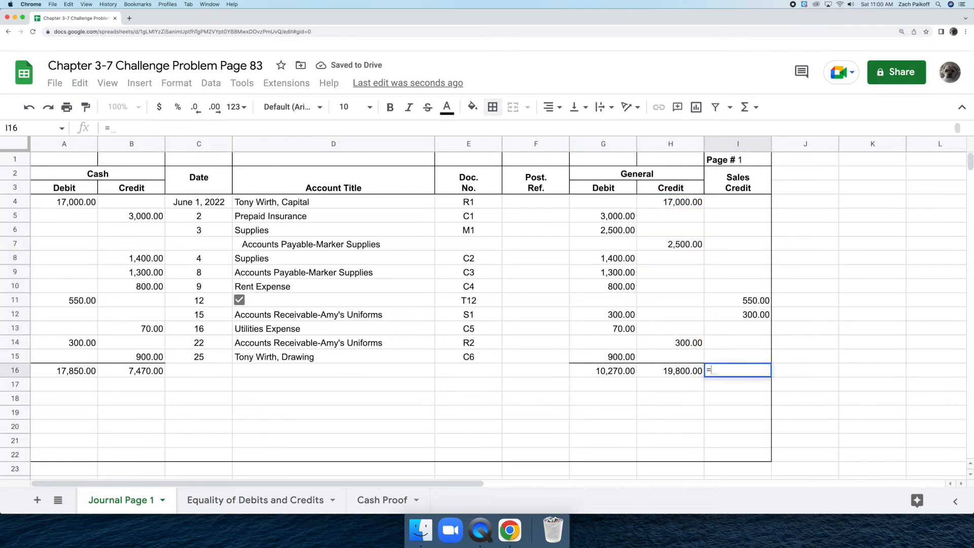
click(727, 304)
text(+)
click(727, 312)
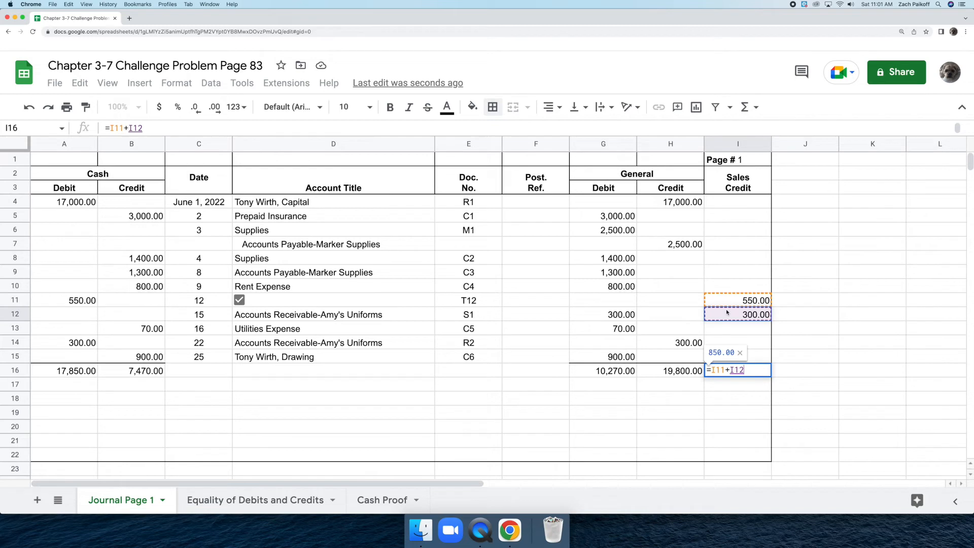
key(Return)
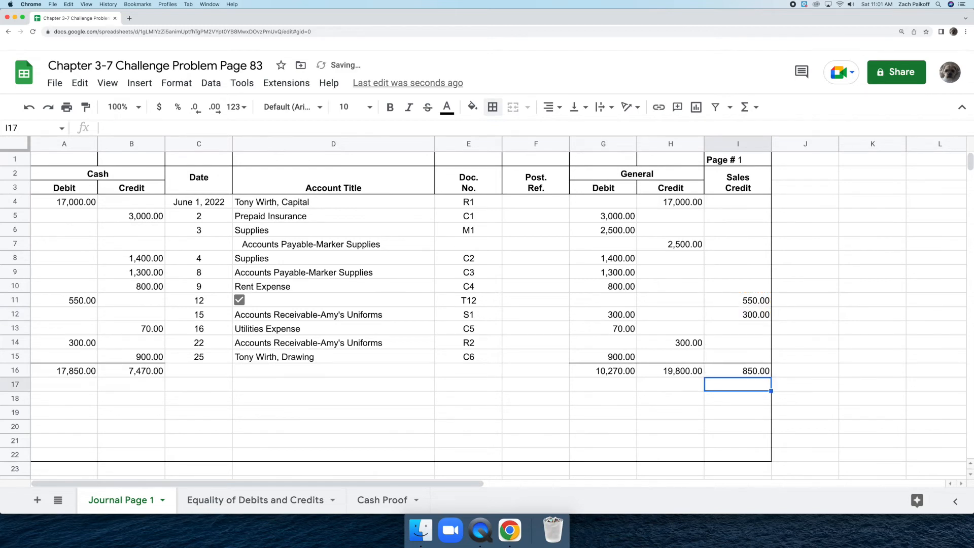
click(909, 342)
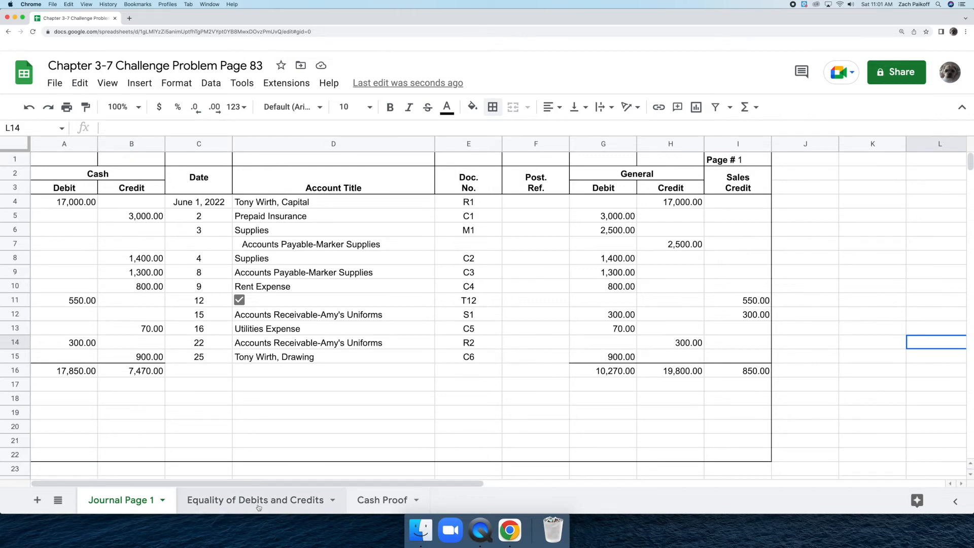
Step: On the Equality of Debits and Credits sheet, enter the debit column totals: 10,270 for General and 17,850 for Cash
click(258, 500)
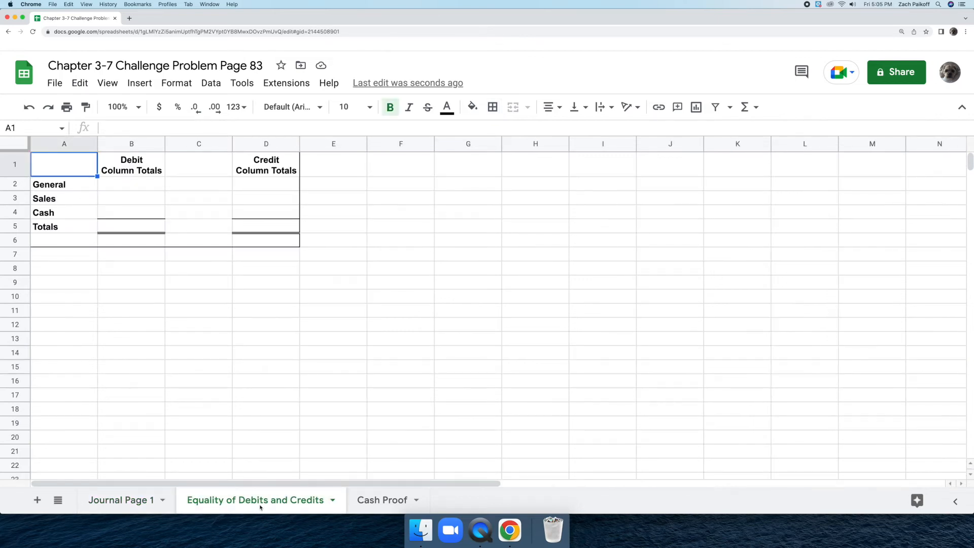
double_click(146, 181)
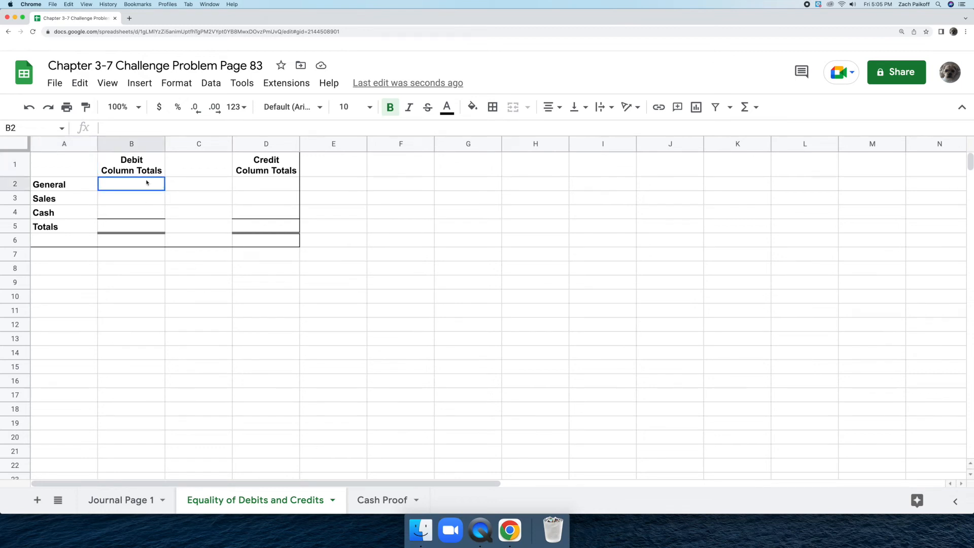
text(10)
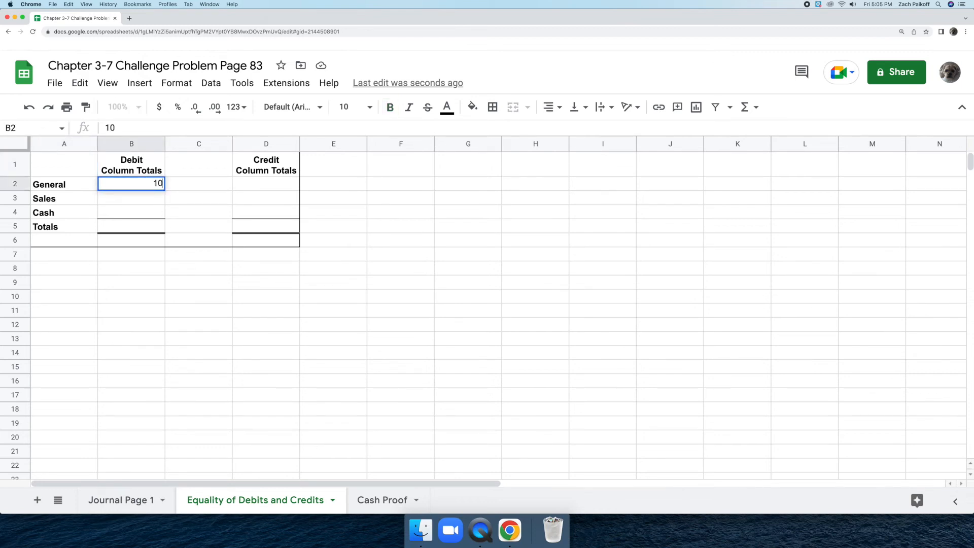
text(270)
key(Return)
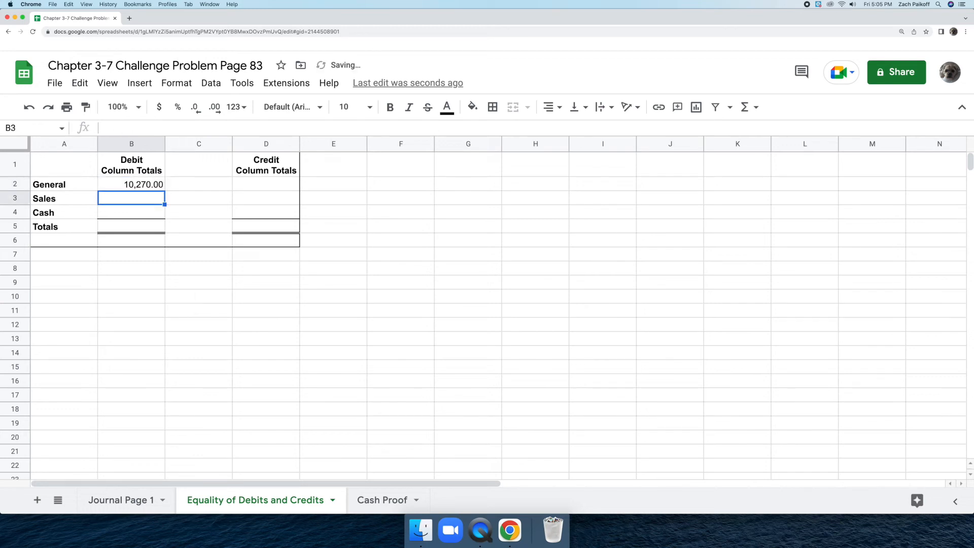
double_click(143, 210)
text(17,850)
key(Return)
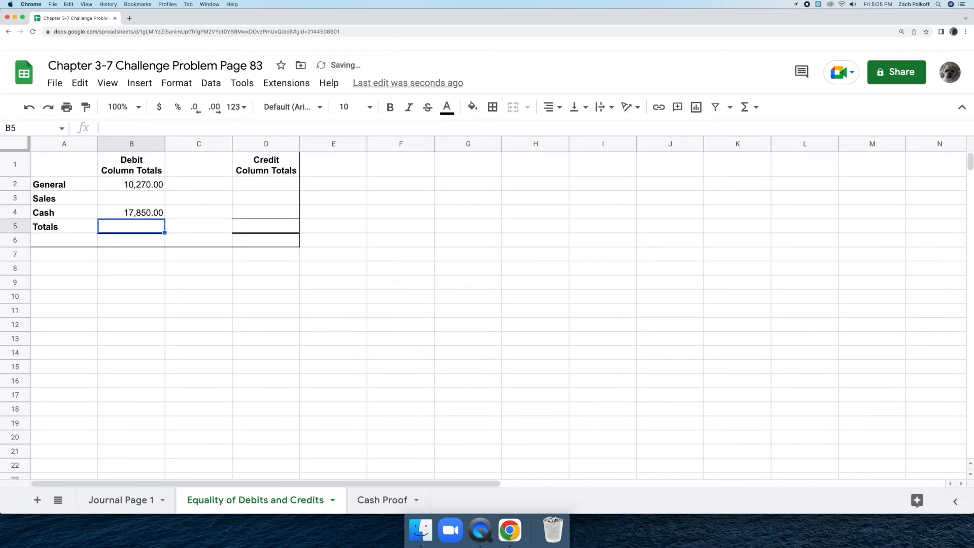
Step: Total the debit column totals in B5 with a formula adding B2 and B4
double_click(151, 225)
text(=)
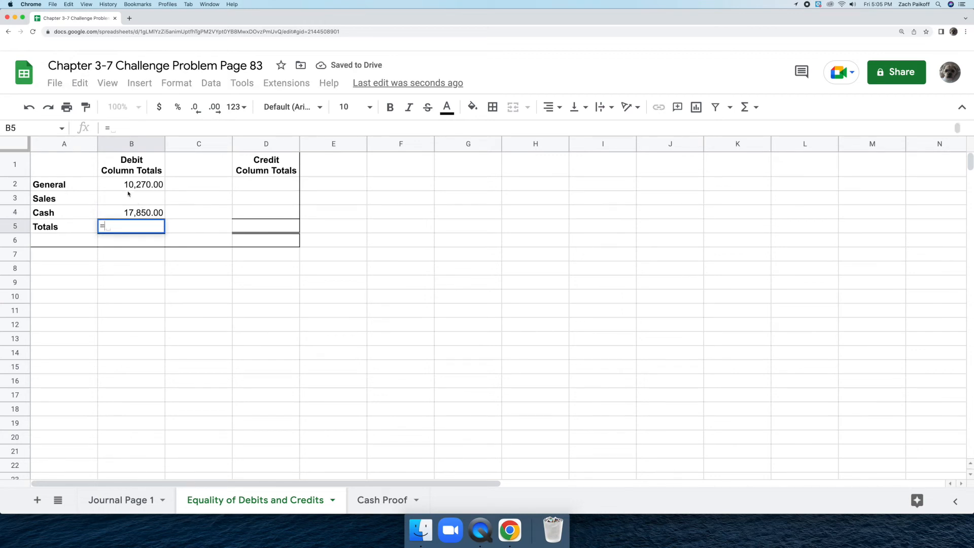
click(115, 184)
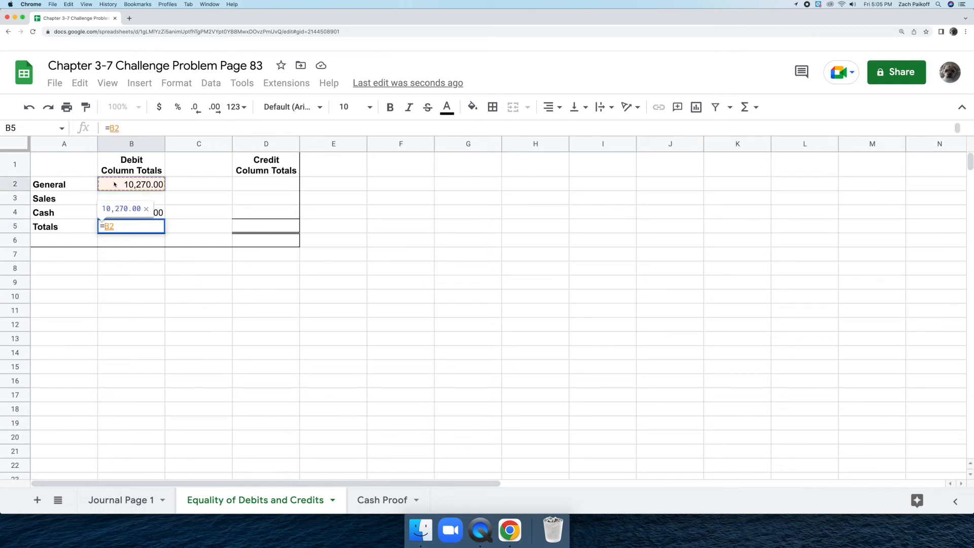
text(+)
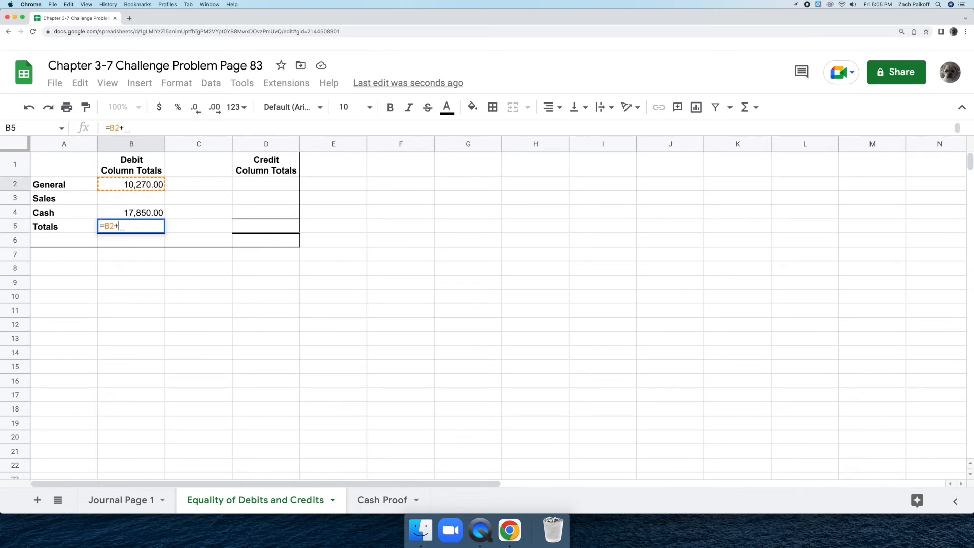
click(161, 213)
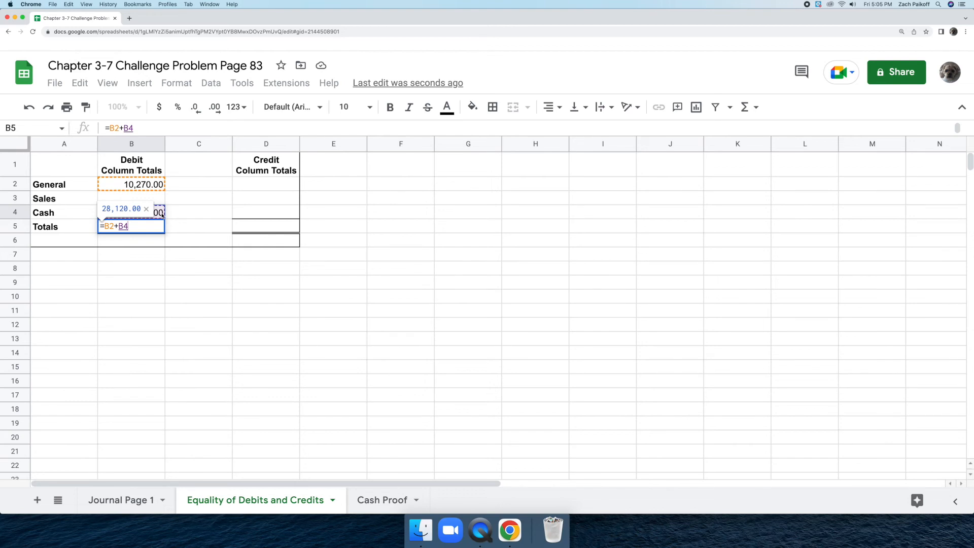
key(Return)
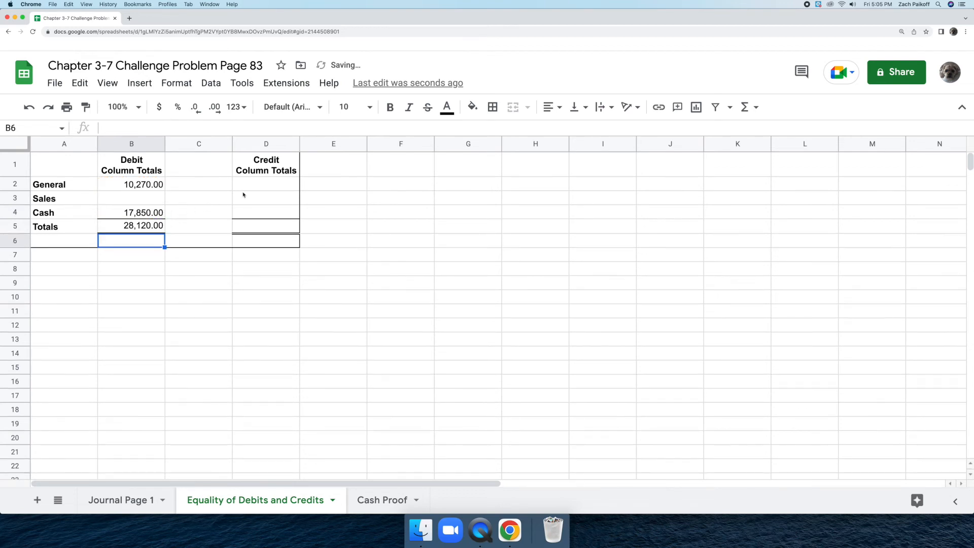
Step: Enter the credit column totals: 19,800 for General, 850 for Sales and 7,470 for Cash
double_click(262, 185)
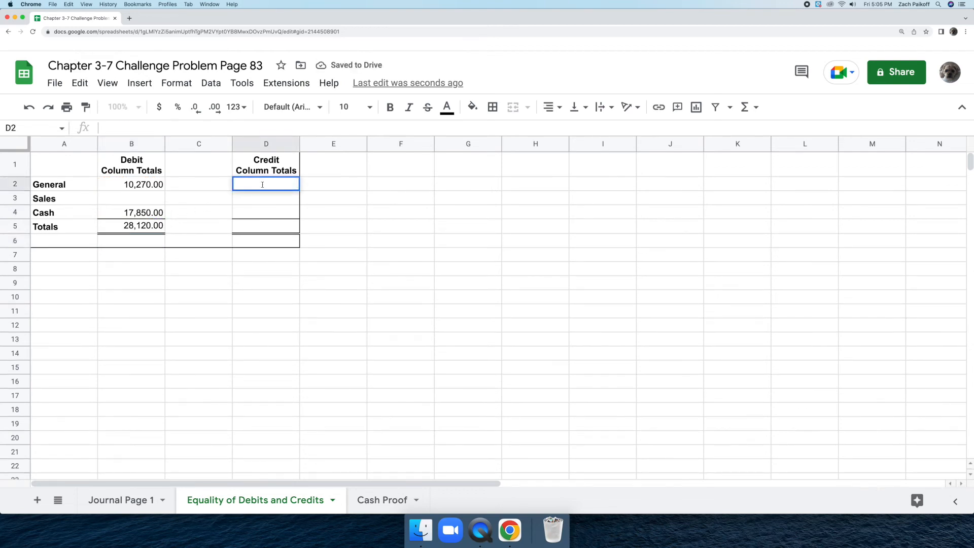
text(19800)
key(Return)
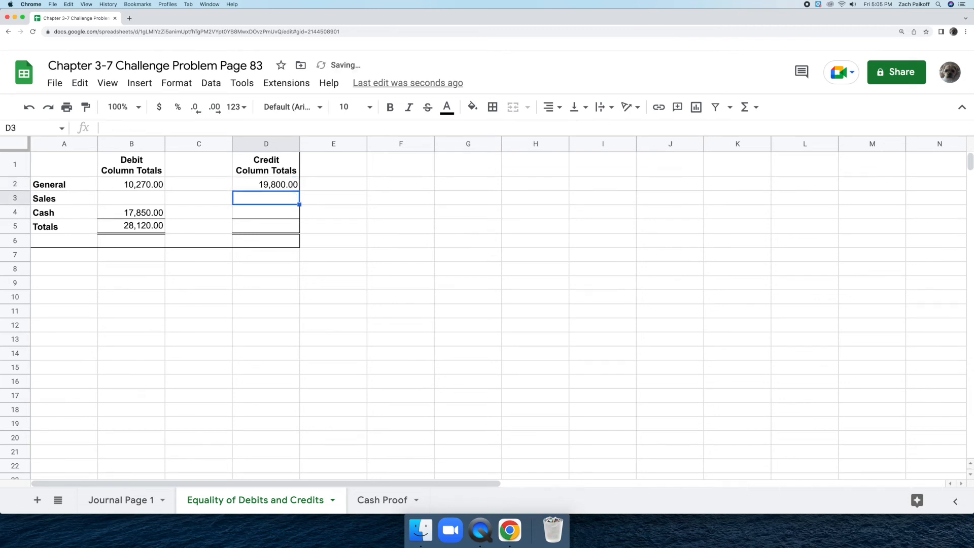
double_click(271, 198)
text(8)
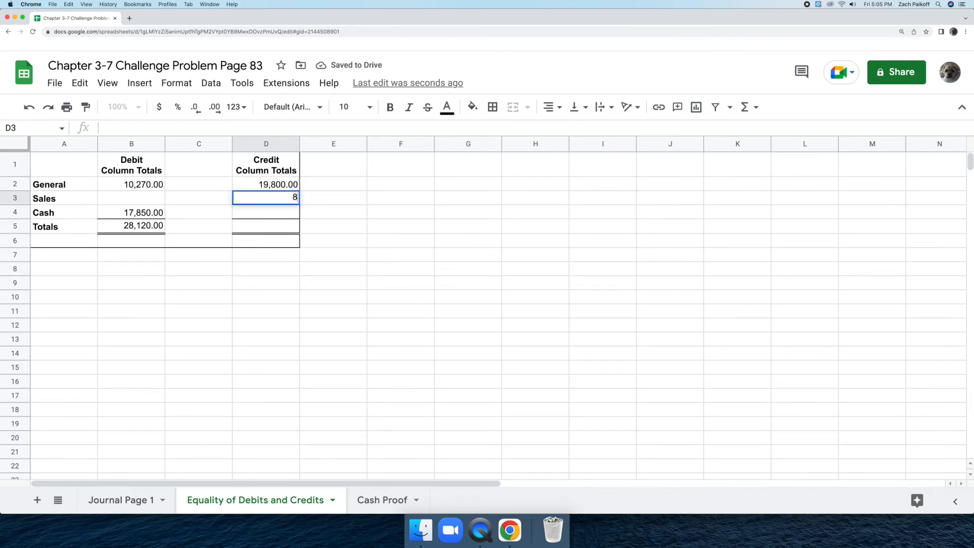
text(50)
key(Return)
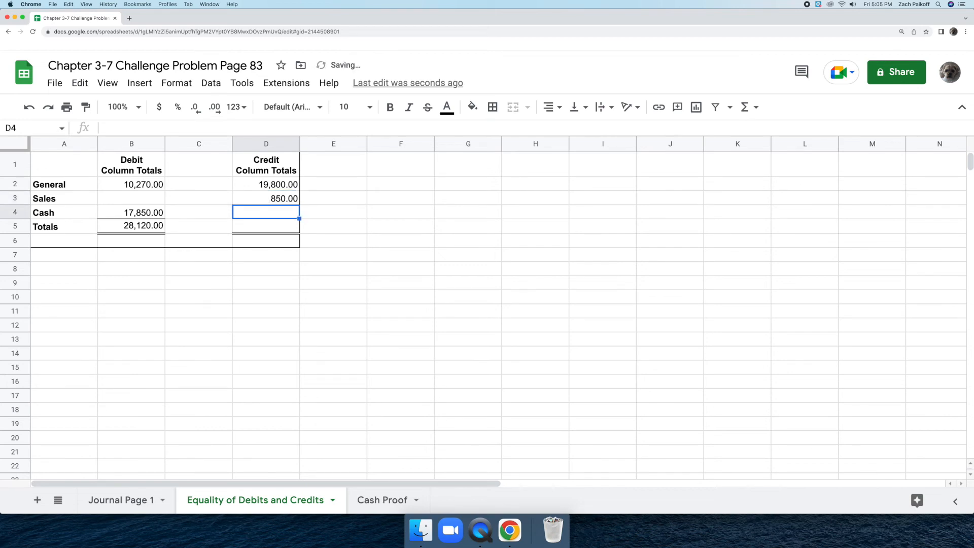
double_click(280, 212)
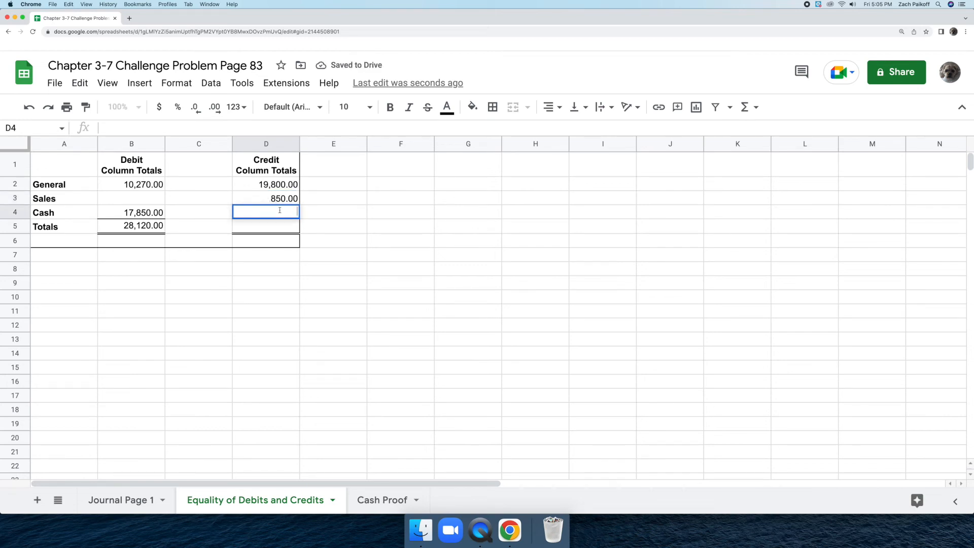
text(7470)
key(Return)
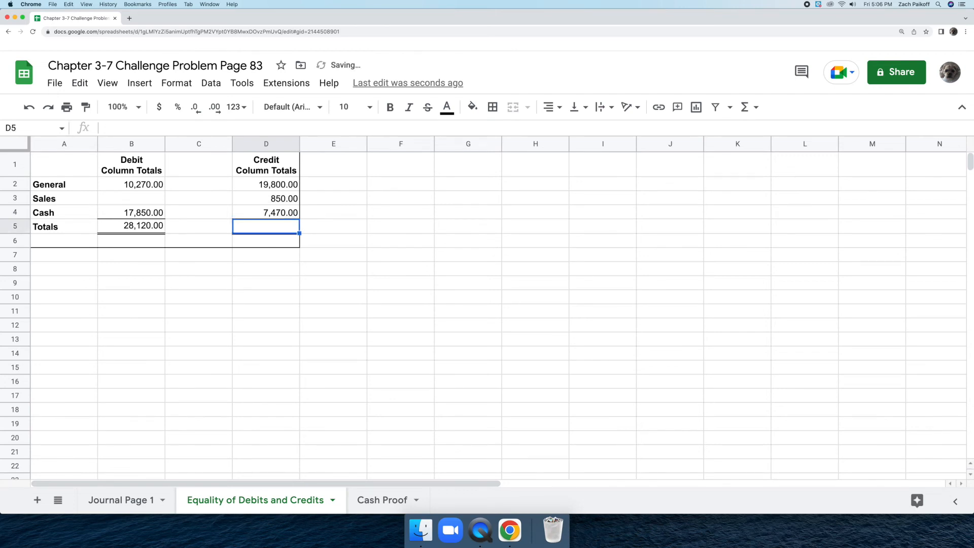
Step: Total the credit column totals in D5 with a SUM formula over D2:D4
text(=s)
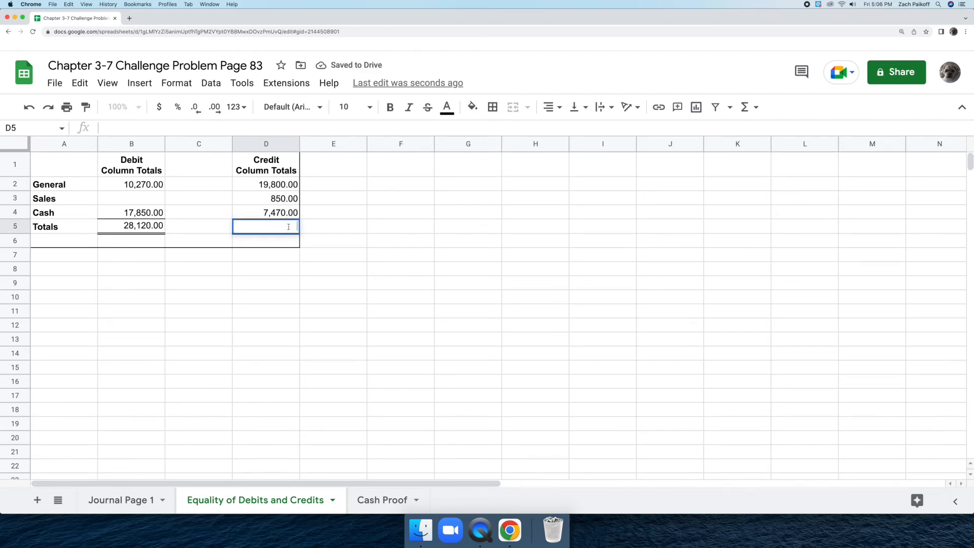
text(um)
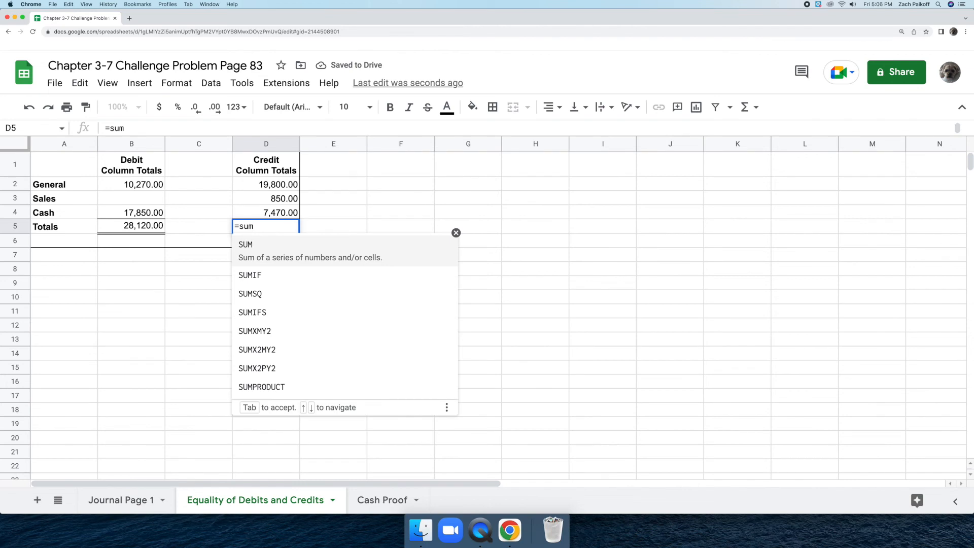
key(Tab)
click(290, 185)
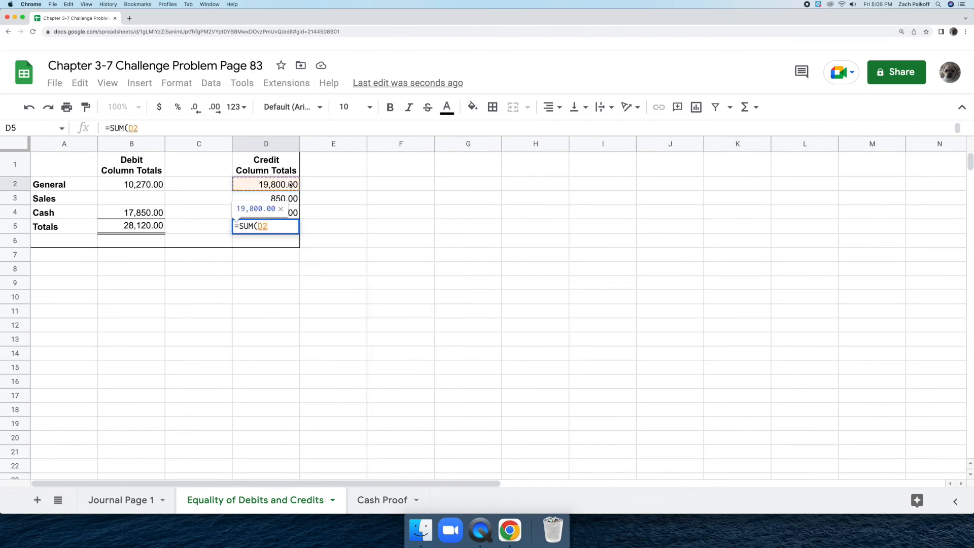
drag(291, 190, 295, 212)
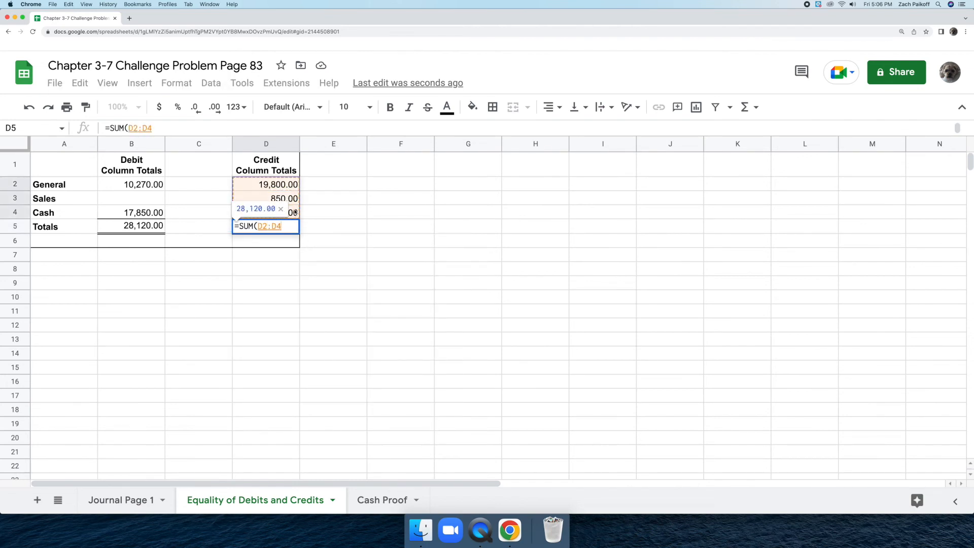
key(Return)
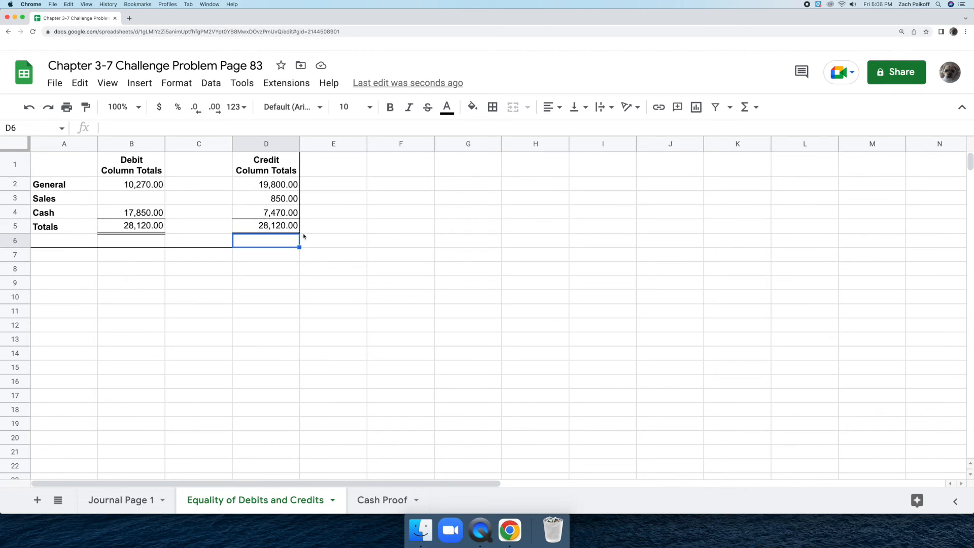
click(461, 243)
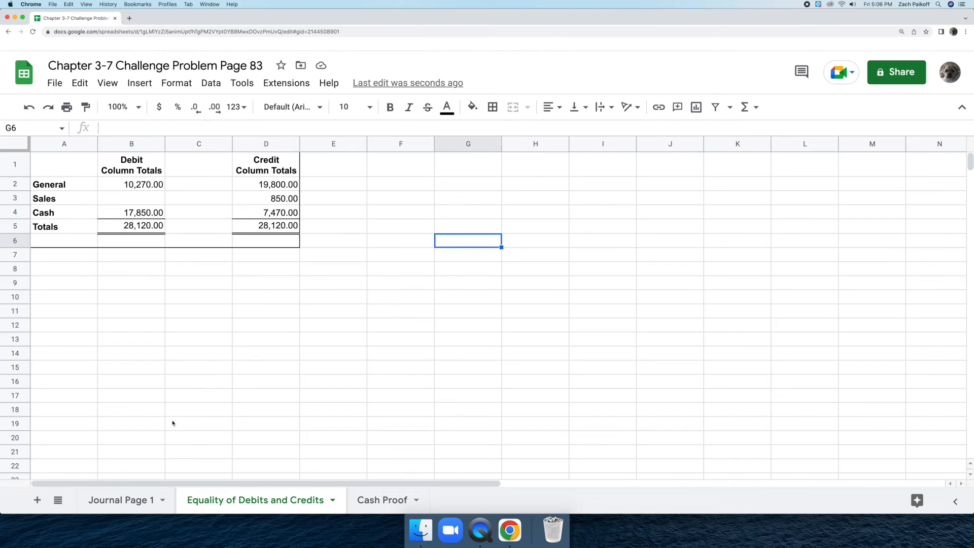
Step: On the Journal Page 1 sheet, add a double-line bottom border under the cash debit and credit totals in A16:B16
click(112, 502)
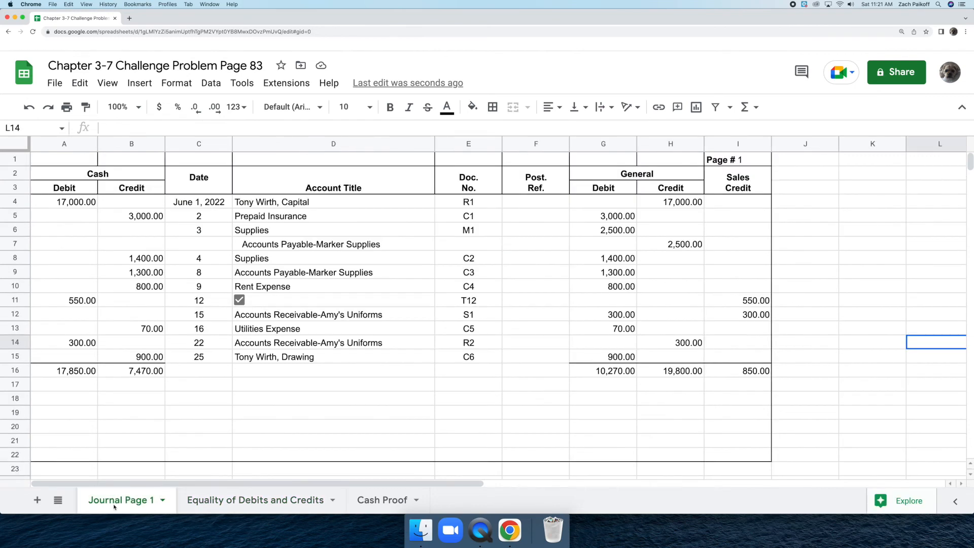
drag(46, 372, 118, 372)
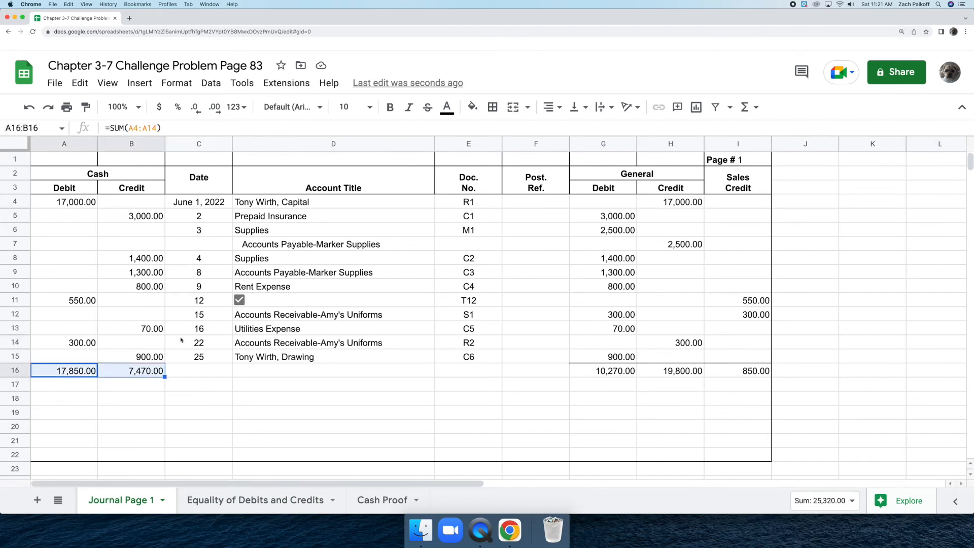
click(492, 106)
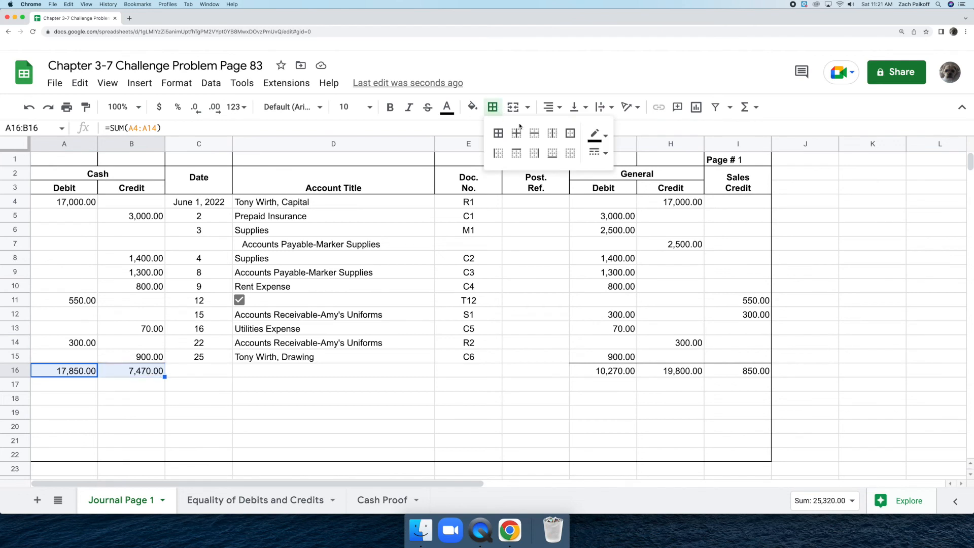
click(590, 153)
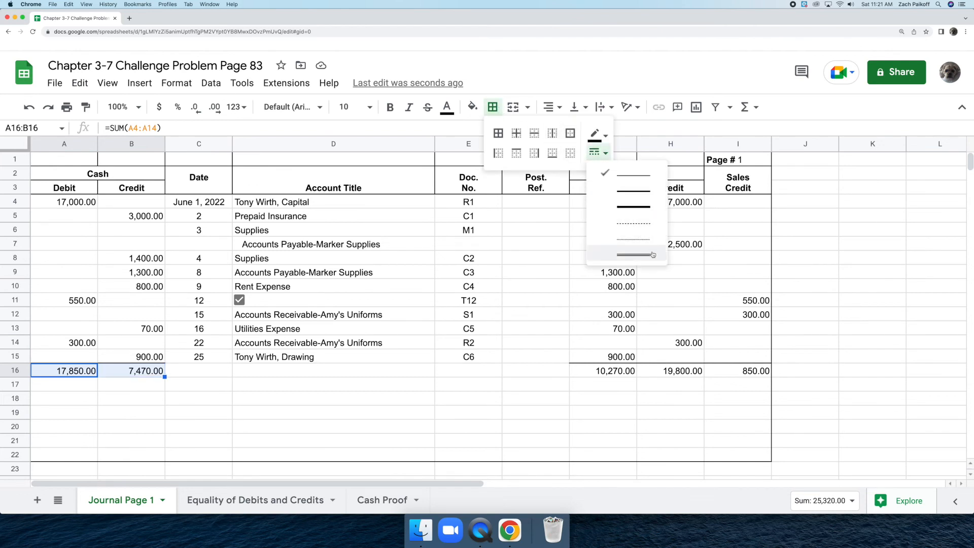
click(633, 254)
click(553, 157)
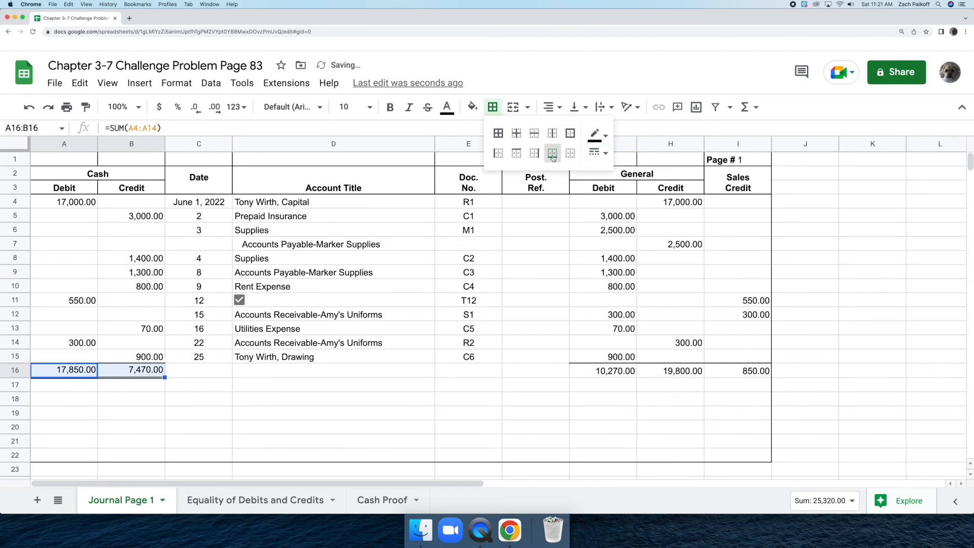
Step: Add a double-line bottom border under the general and sales totals in G16:I16
drag(576, 369, 714, 378)
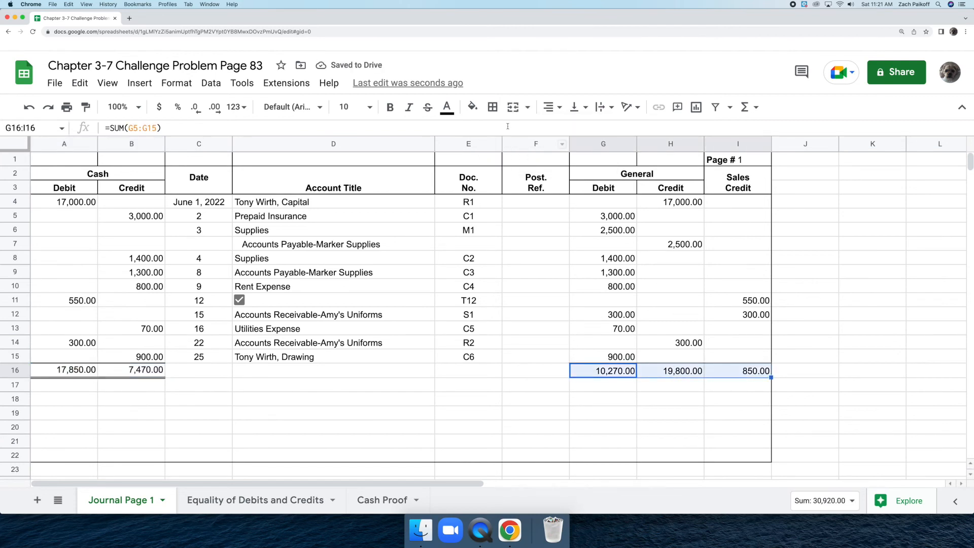
click(492, 107)
click(598, 152)
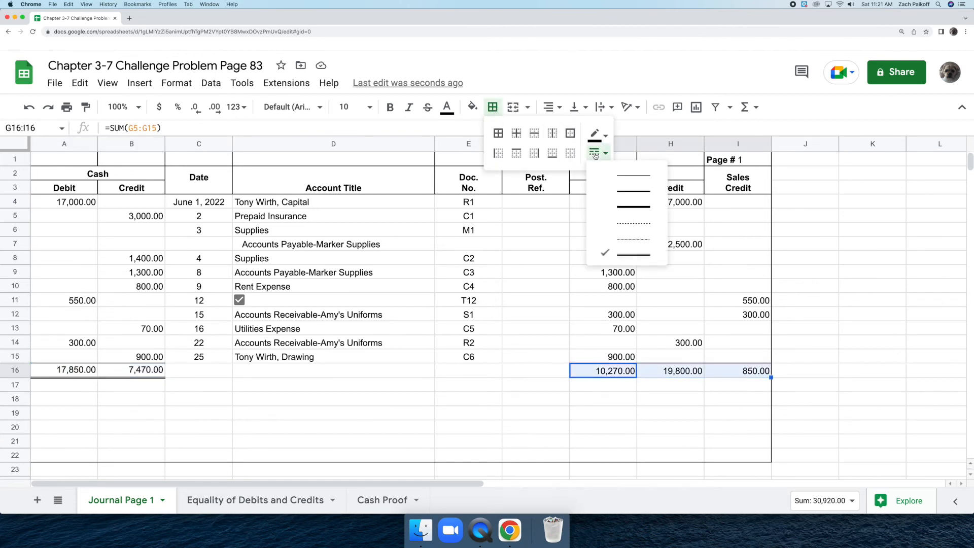
click(659, 252)
click(554, 155)
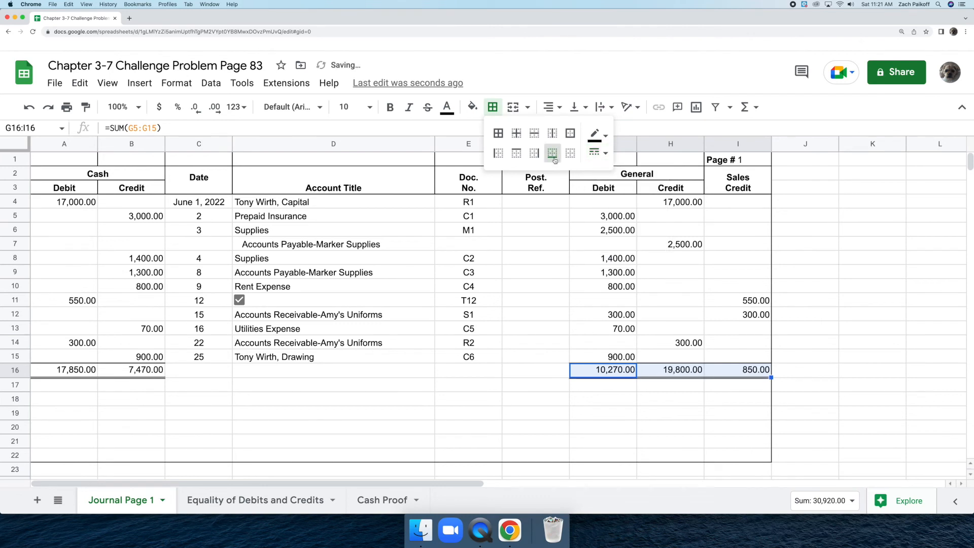
Step: Label the totals row 16 with the date 30 and the account title Totals
double_click(211, 371)
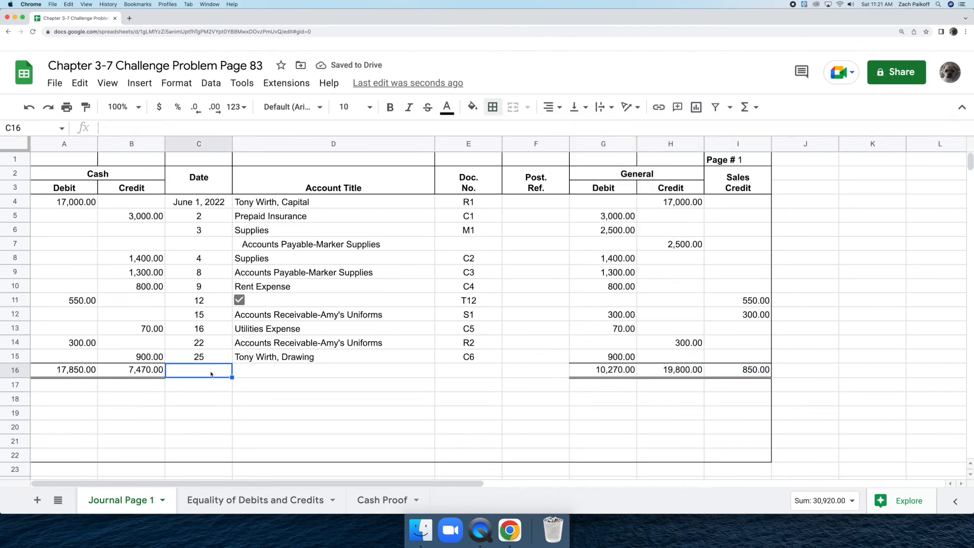
text(30)
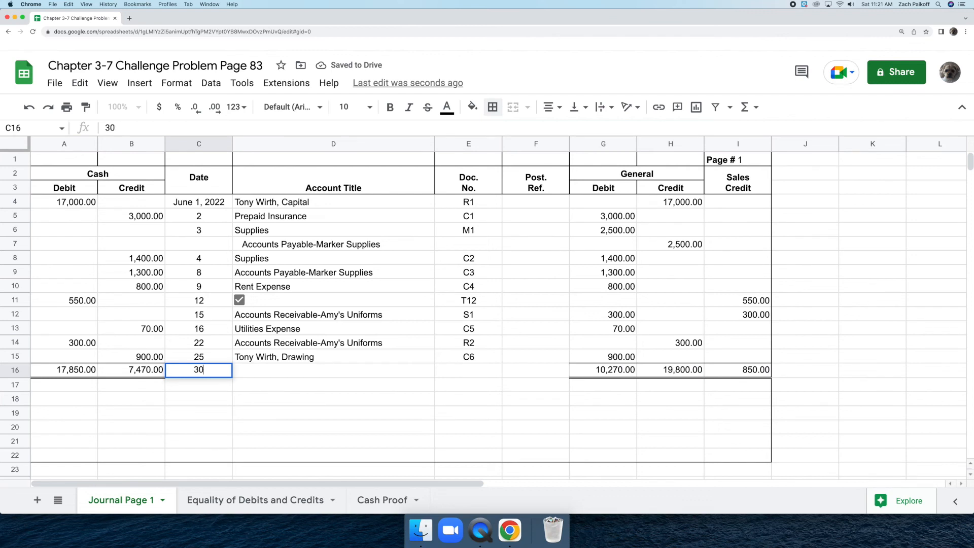
key(Return)
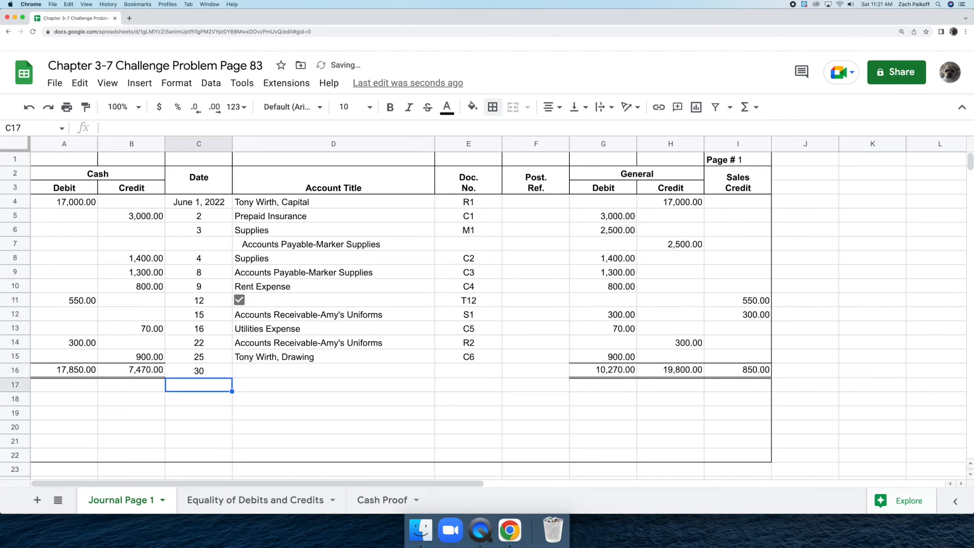
double_click(261, 371)
text(T)
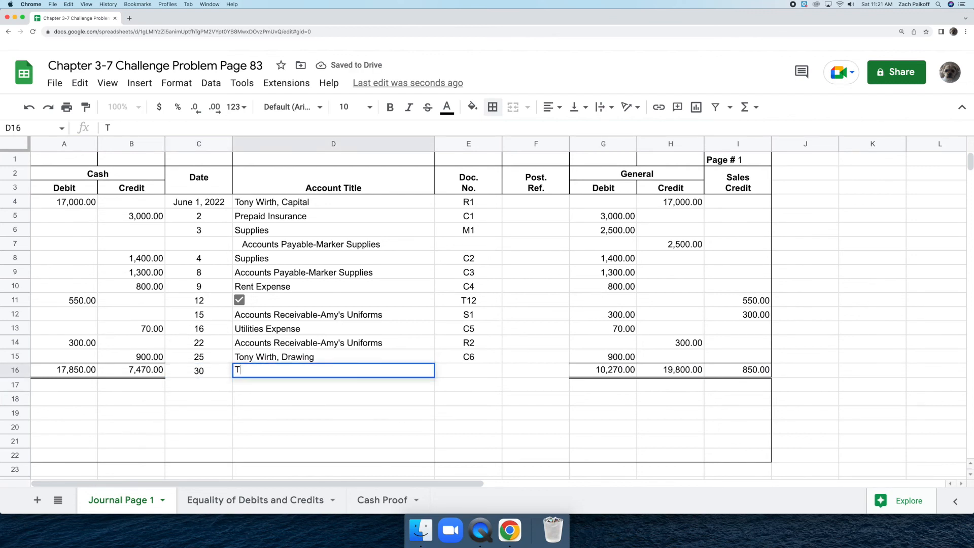
text(otals)
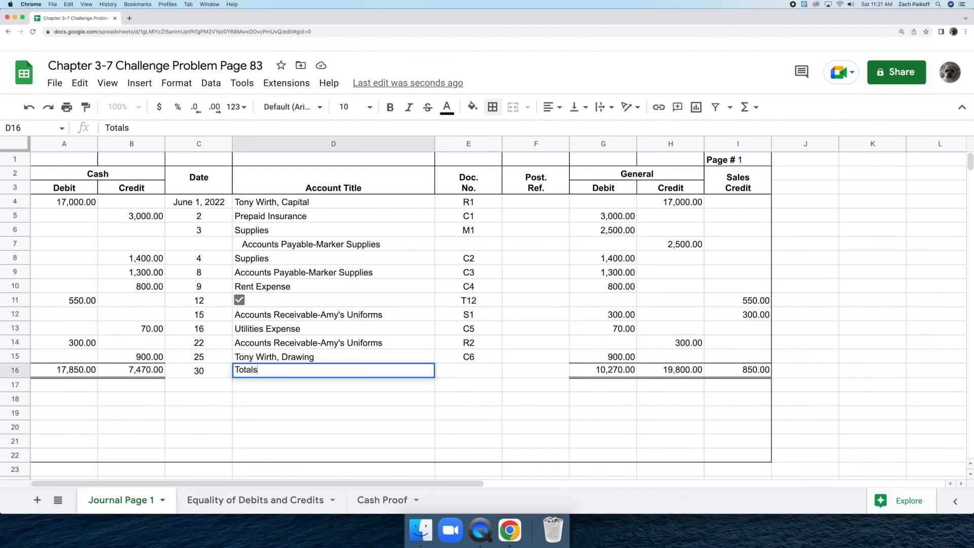
key(Return)
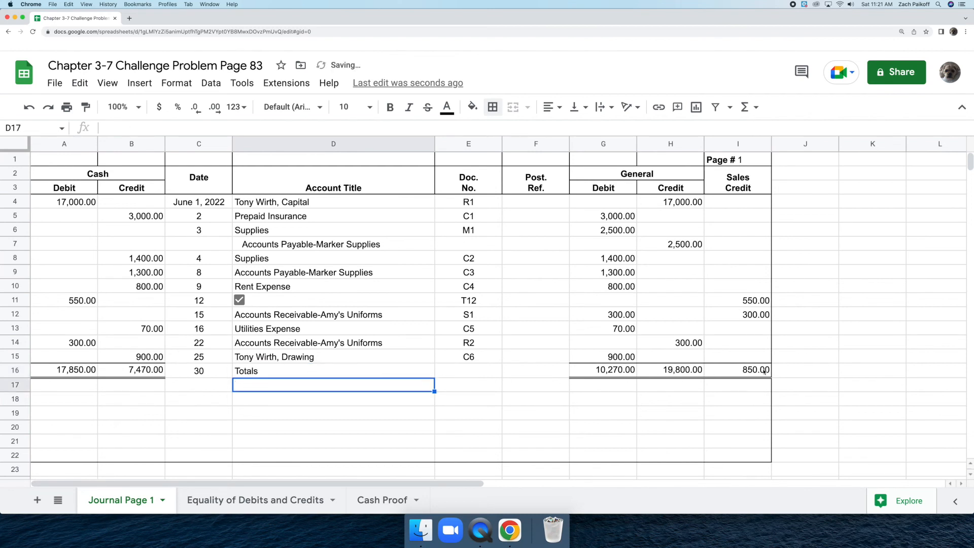
click(923, 357)
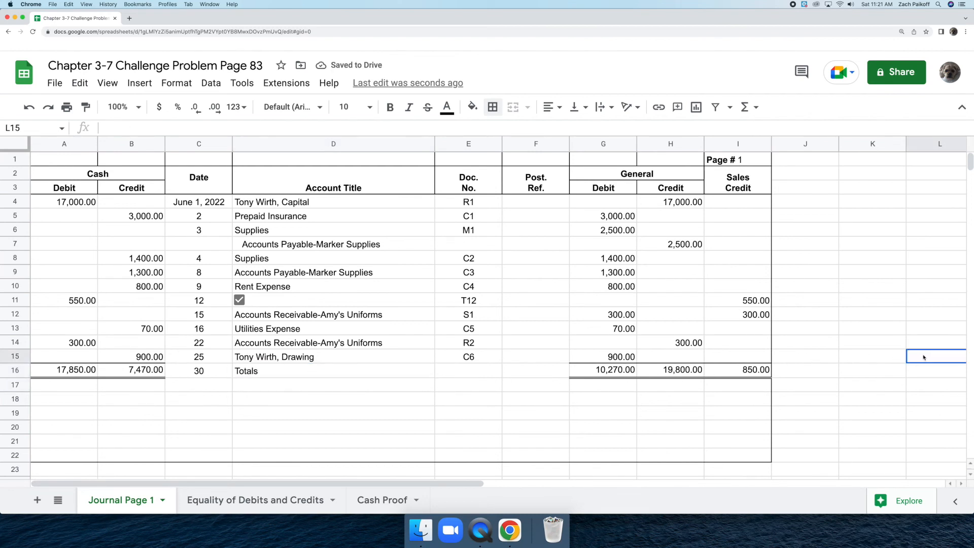
Step: On the Cash Proof sheet, enter 0 for cash on hand at the beginning and 17,850 for total cash received
click(381, 501)
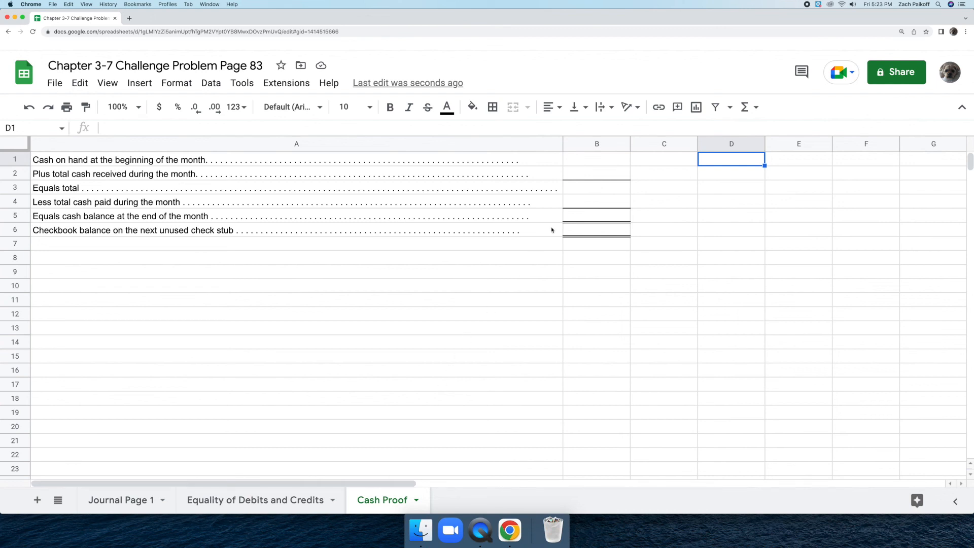
click(594, 161)
double_click(594, 159)
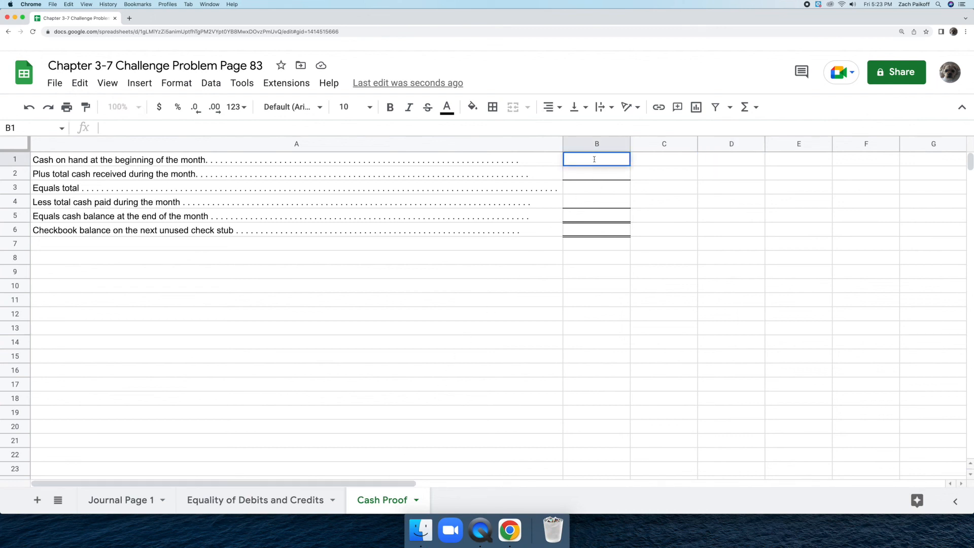
text(0)
key(Return)
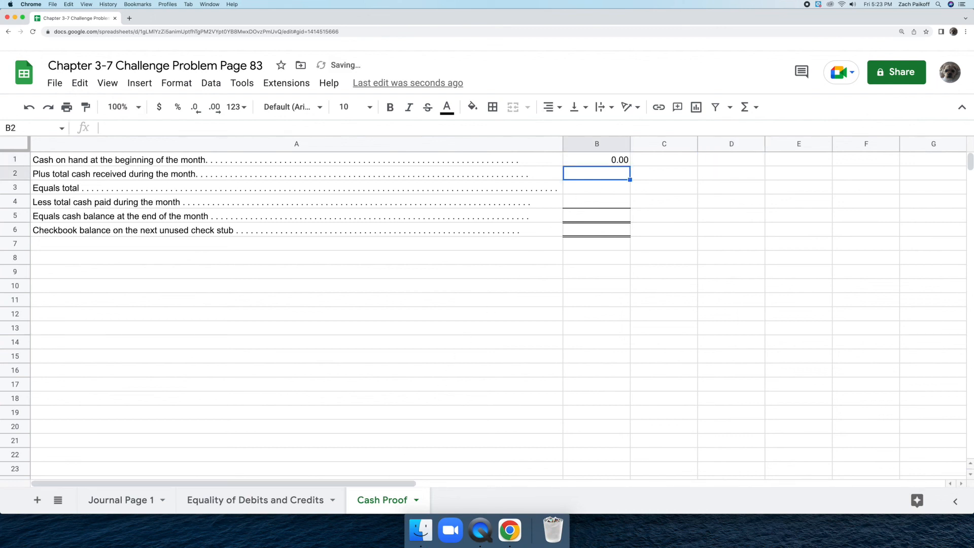
double_click(595, 171)
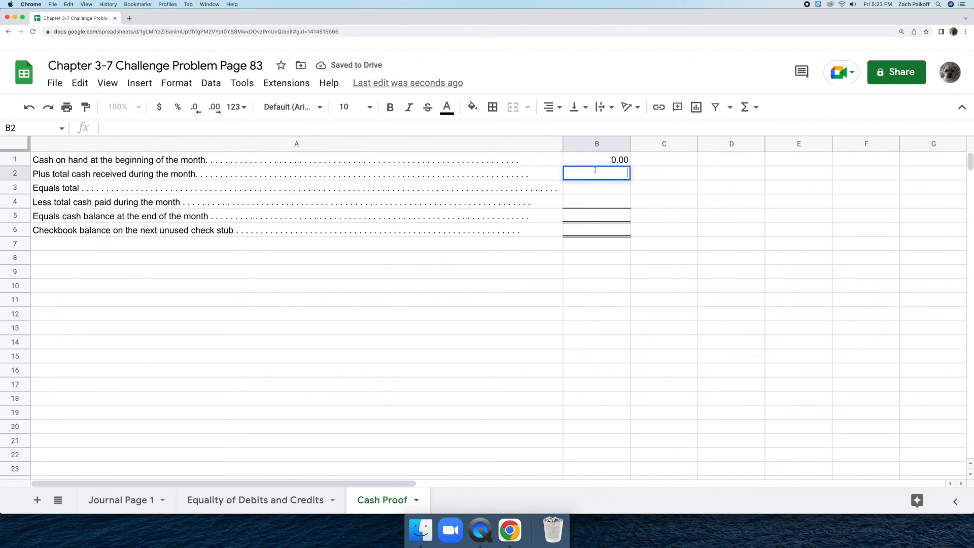
text(17850)
key(Return)
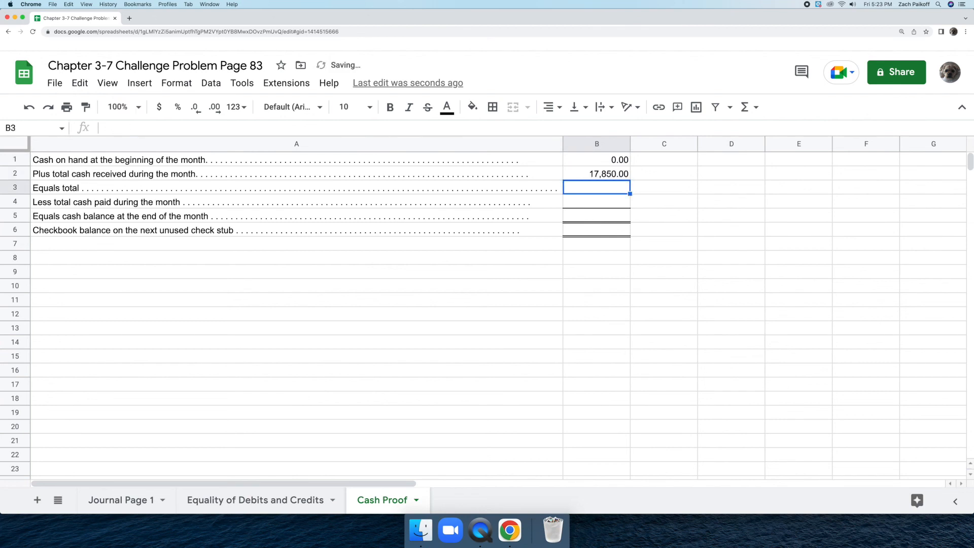
Step: Calculate the Equals total amount in B3 with a formula adding B1 and B2
double_click(596, 186)
text(=)
click(597, 160)
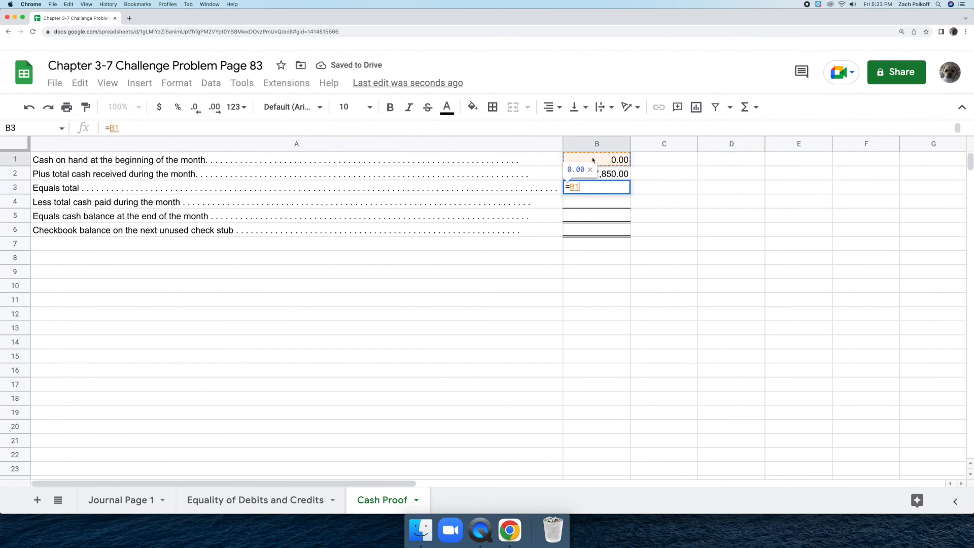
text(+)
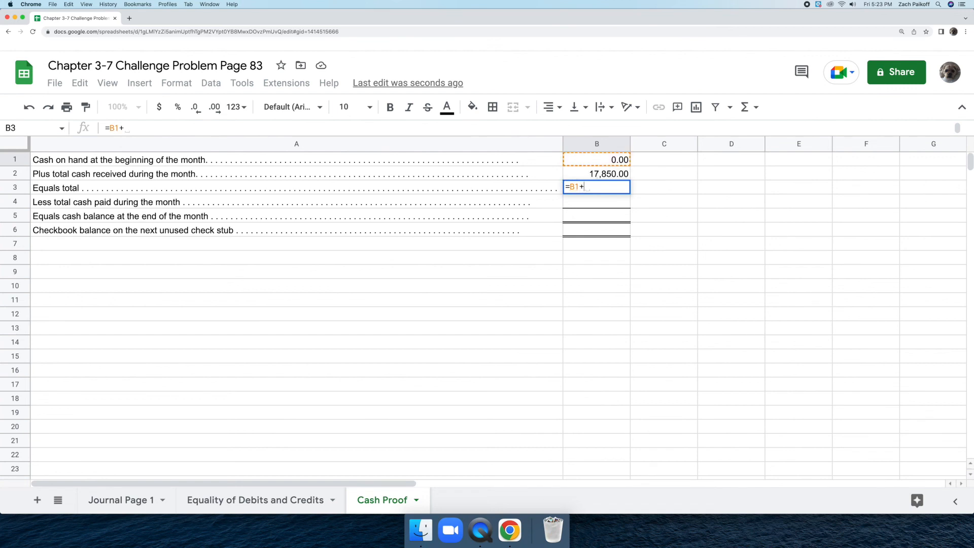
click(625, 173)
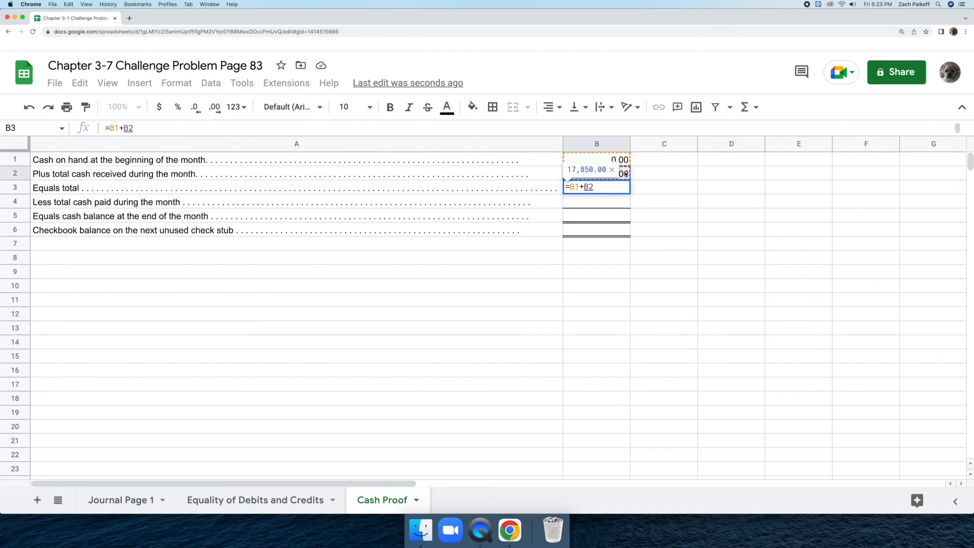
key(Return)
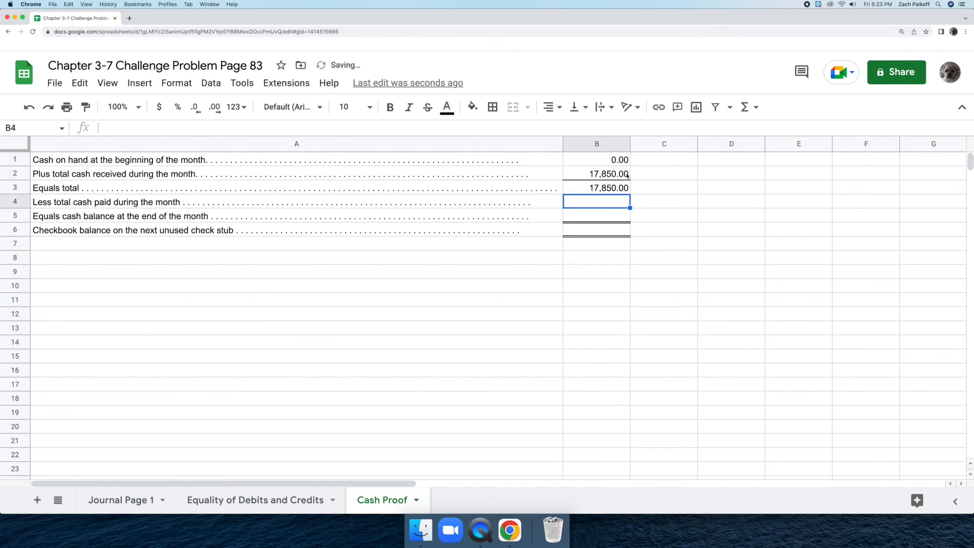
Step: Enter 7,470 as the total cash paid during the month in B4
double_click(620, 202)
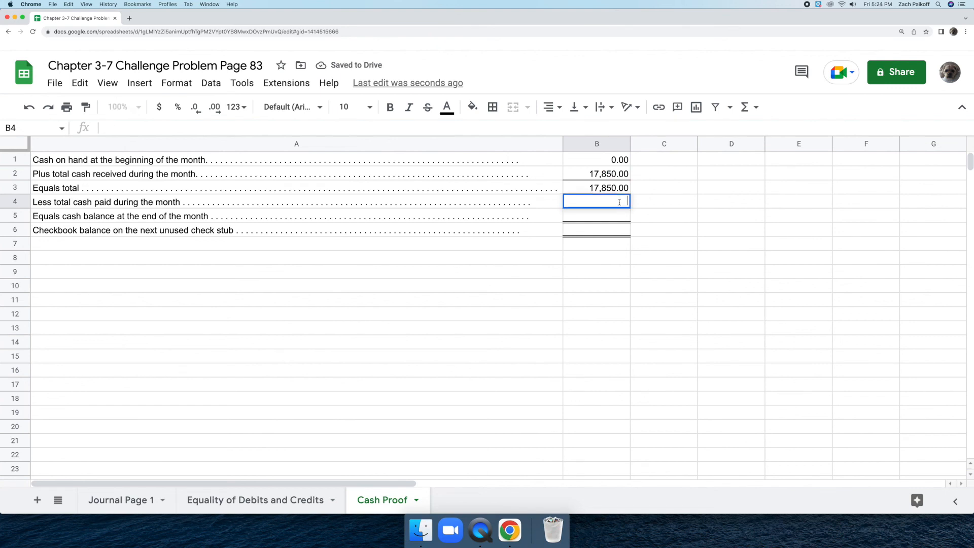
text(7470)
key(Return)
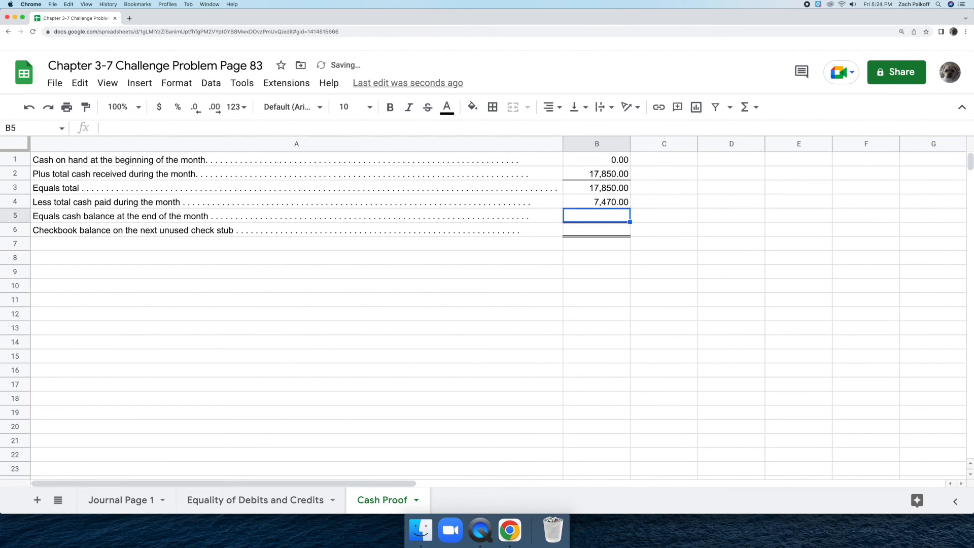
Step: Calculate the end-of-month cash balance in B5 with a formula subtracting B4 from B3
double_click(619, 216)
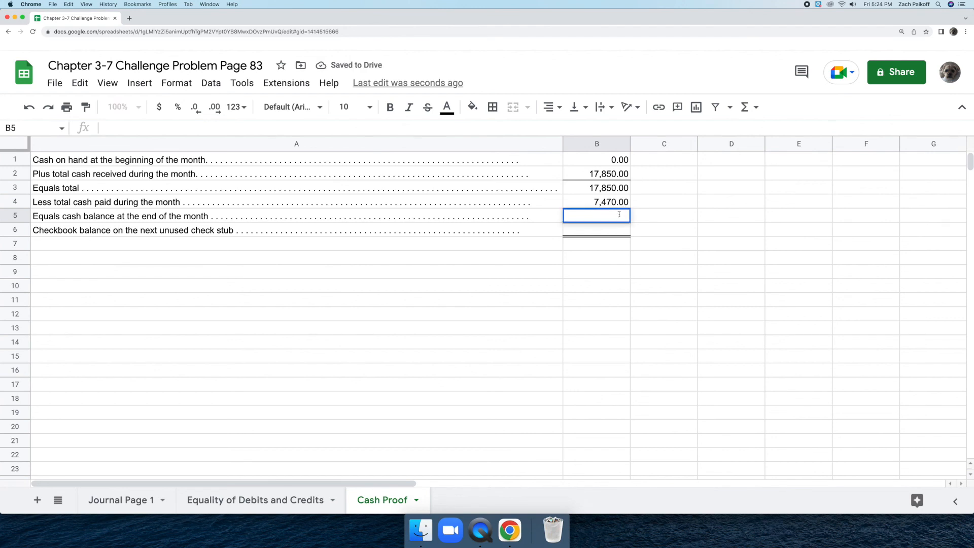
text(=)
click(615, 190)
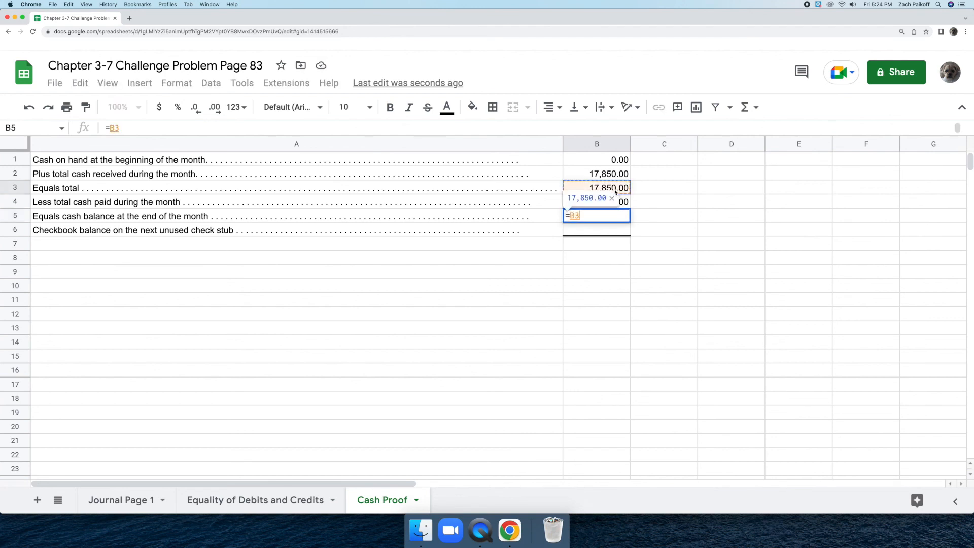
text(-)
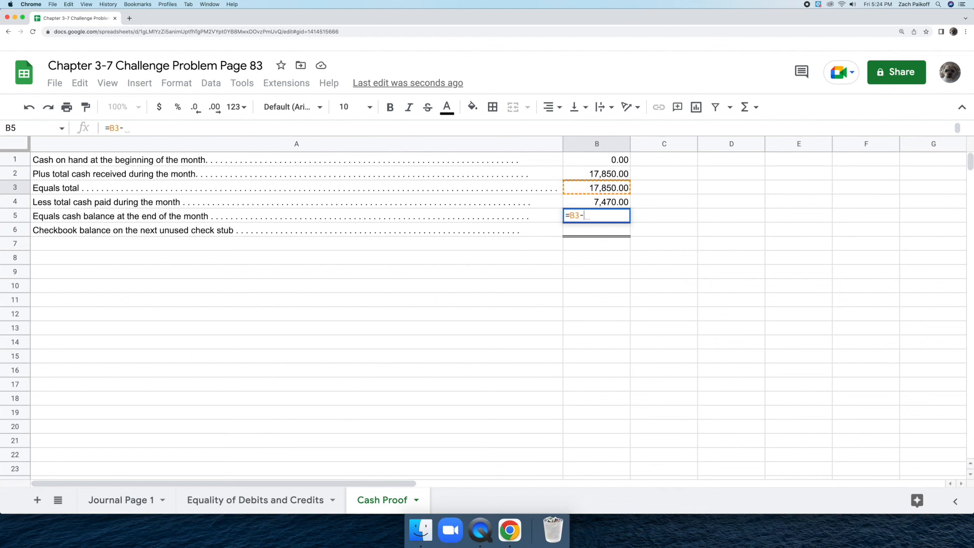
click(623, 202)
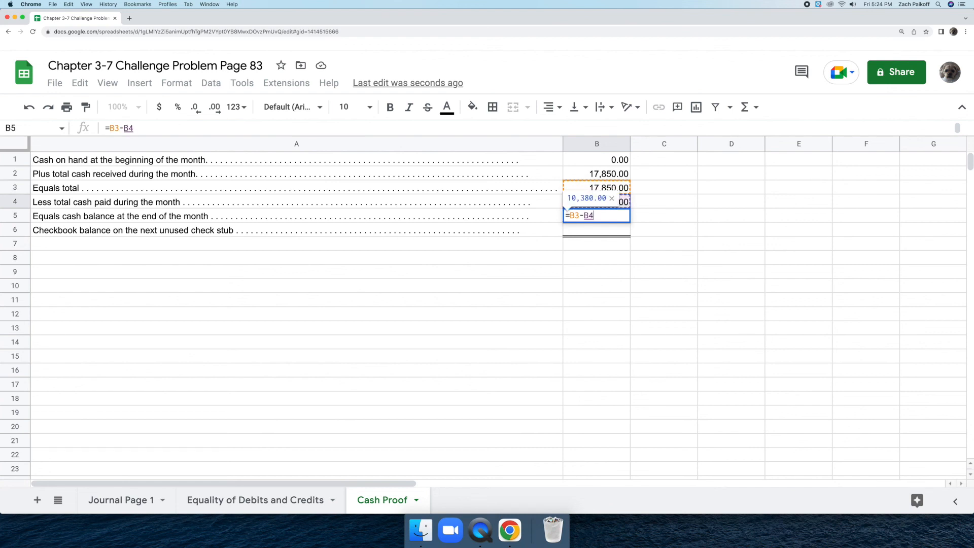
key(Return)
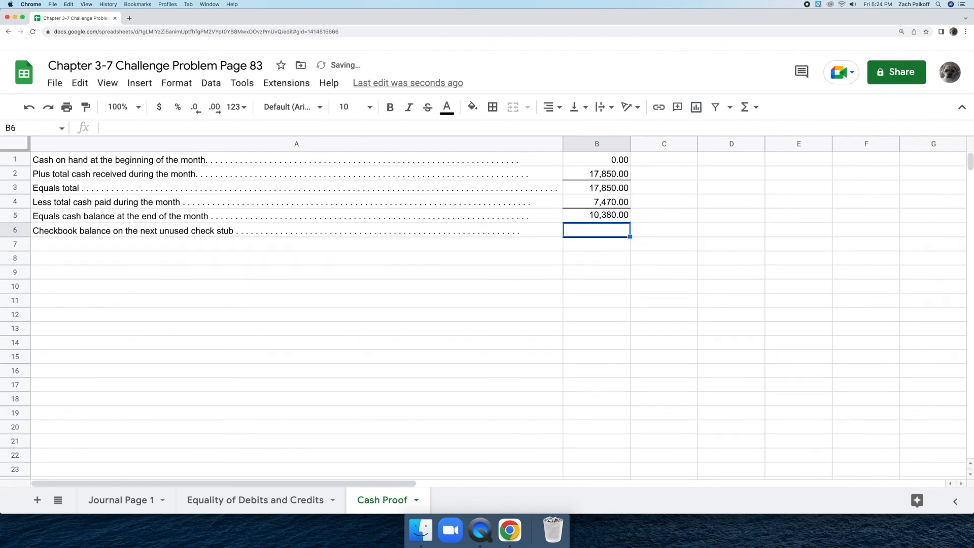
Step: Enter 10,380 as the checkbook balance on the next unused check stub in B6
double_click(617, 227)
text(10380)
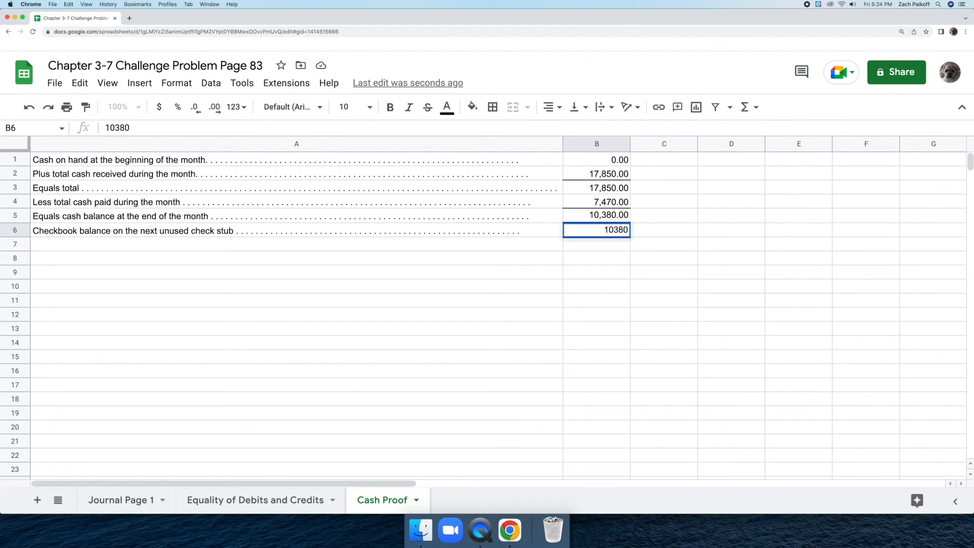
key(Return)
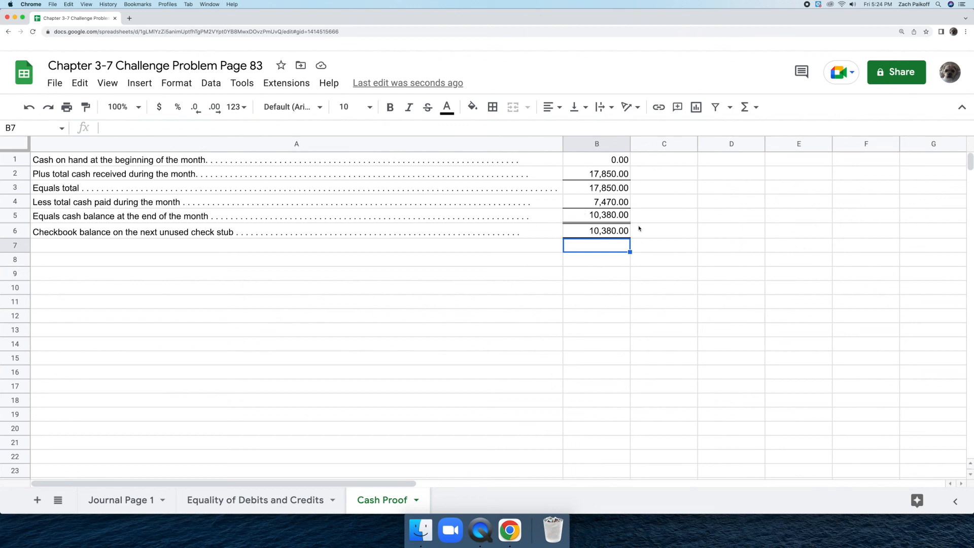
click(782, 244)
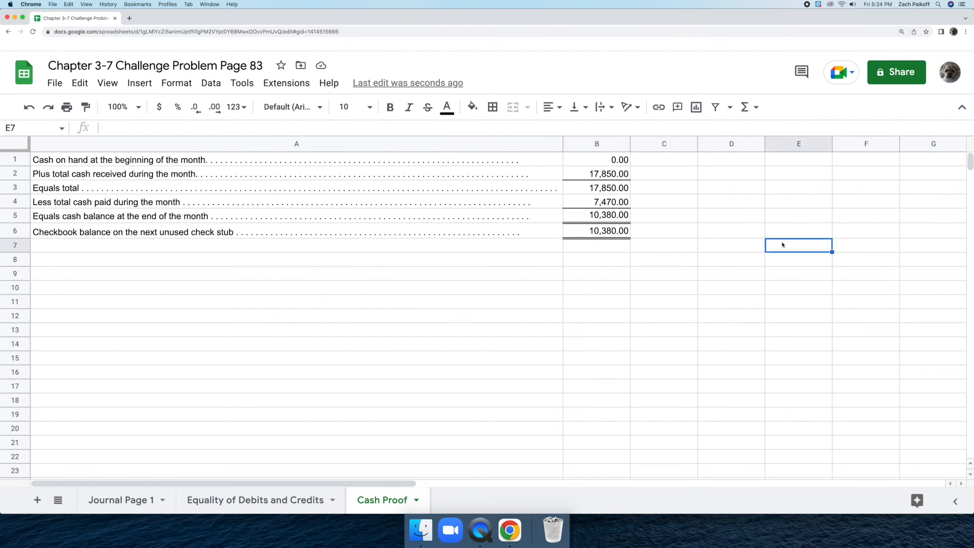